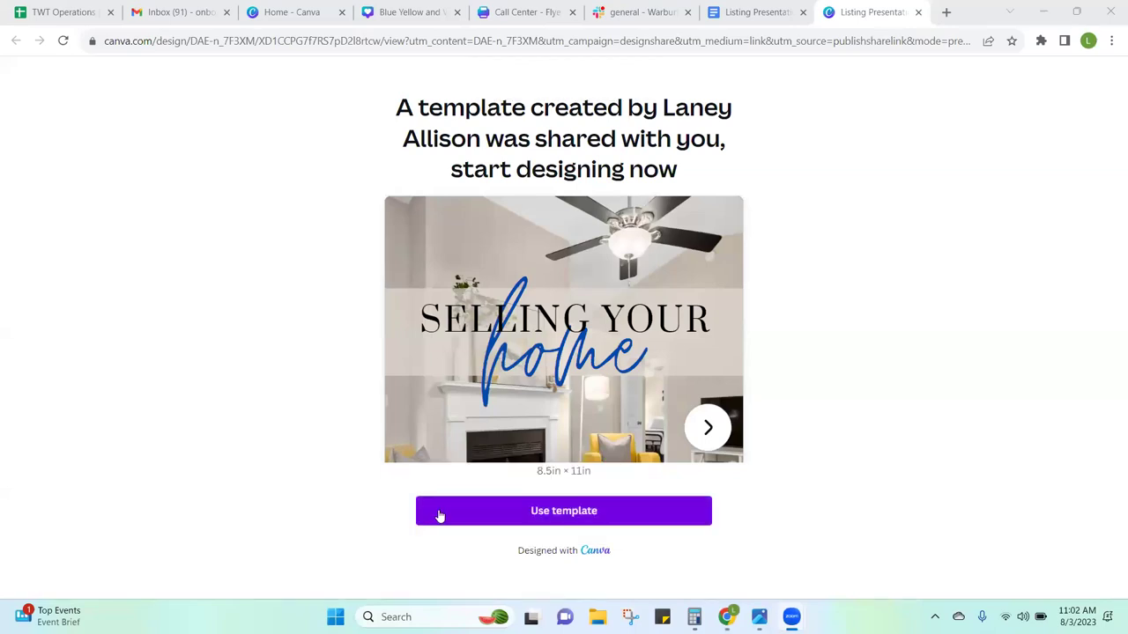
# Step: Create the editable 16-page 'Copy of Listing Presentation' design from the shared template
pyautogui.click(484, 517)
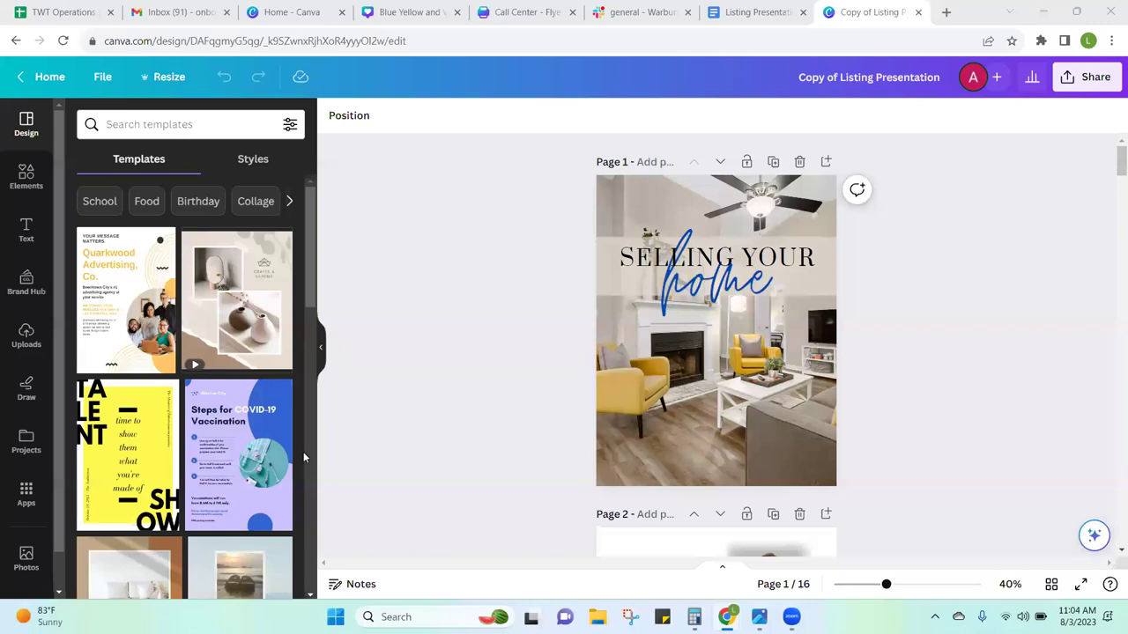
pyautogui.scroll(-1, 303, 457)
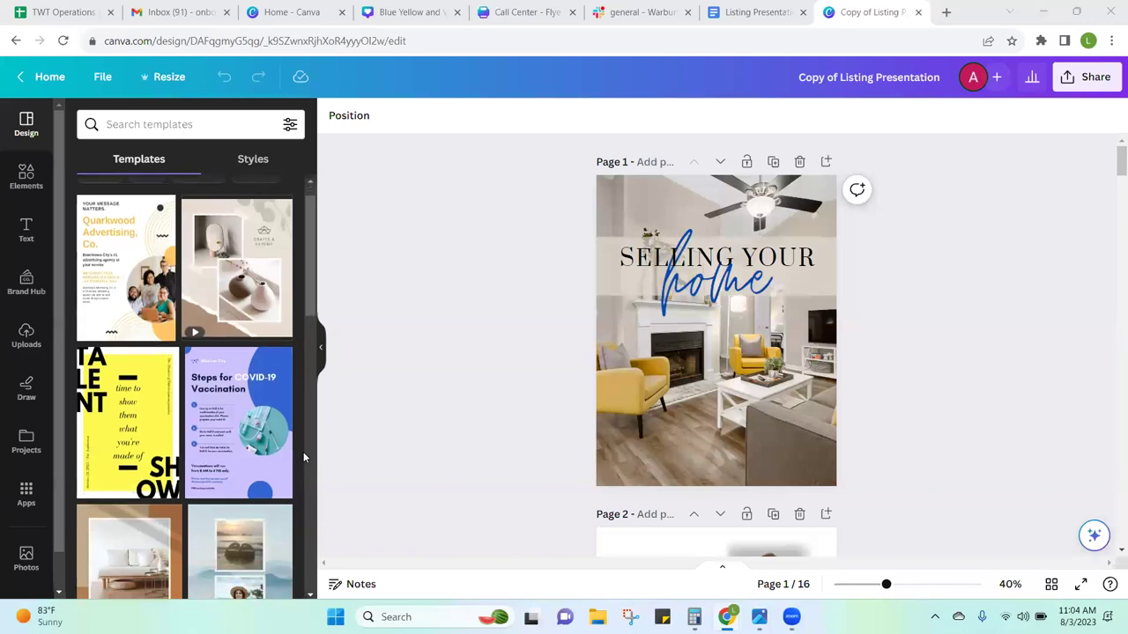
pyautogui.scroll(1, 303, 457)
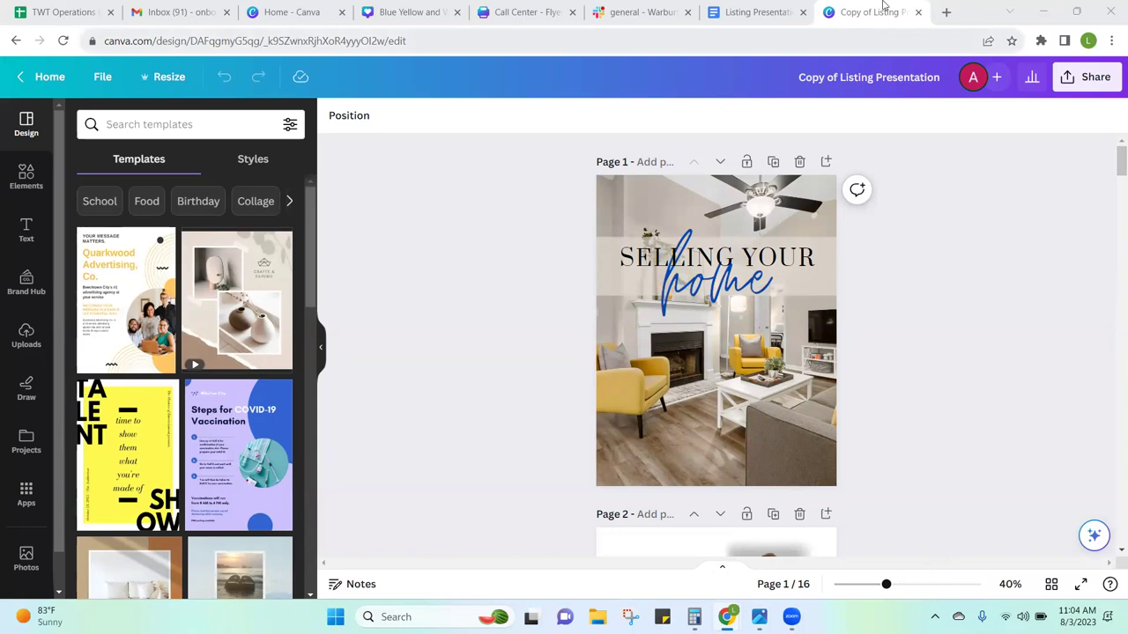
pyautogui.click(947, 12)
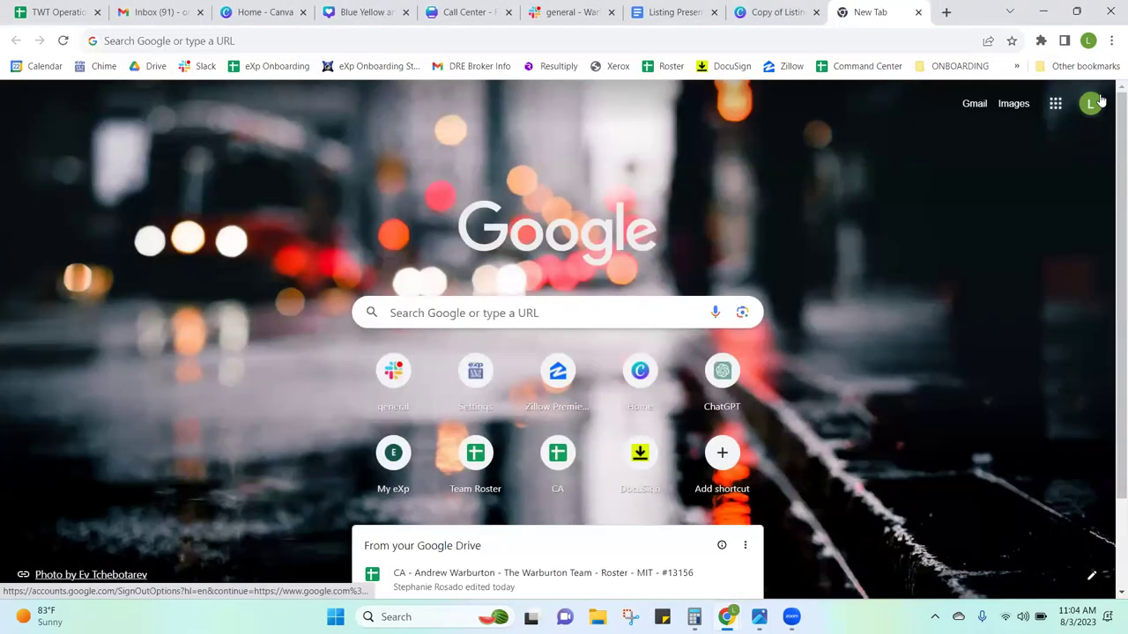
# Step: Switch to the admin Google account and open Google Drive
pyautogui.click(1103, 100)
pyautogui.click(928, 319)
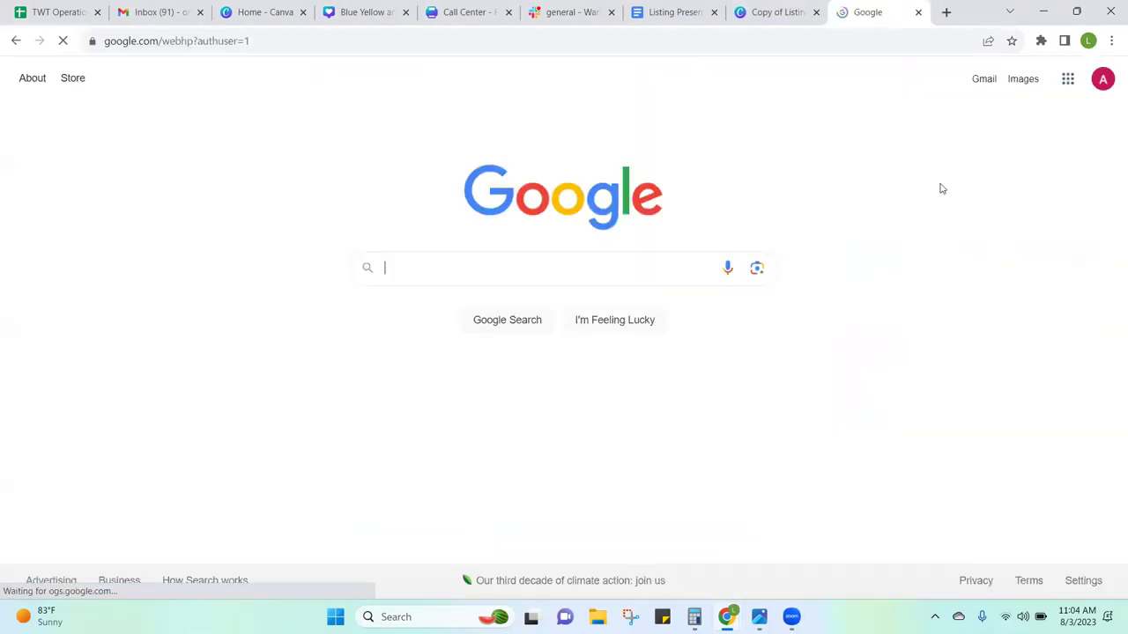
pyautogui.click(1067, 79)
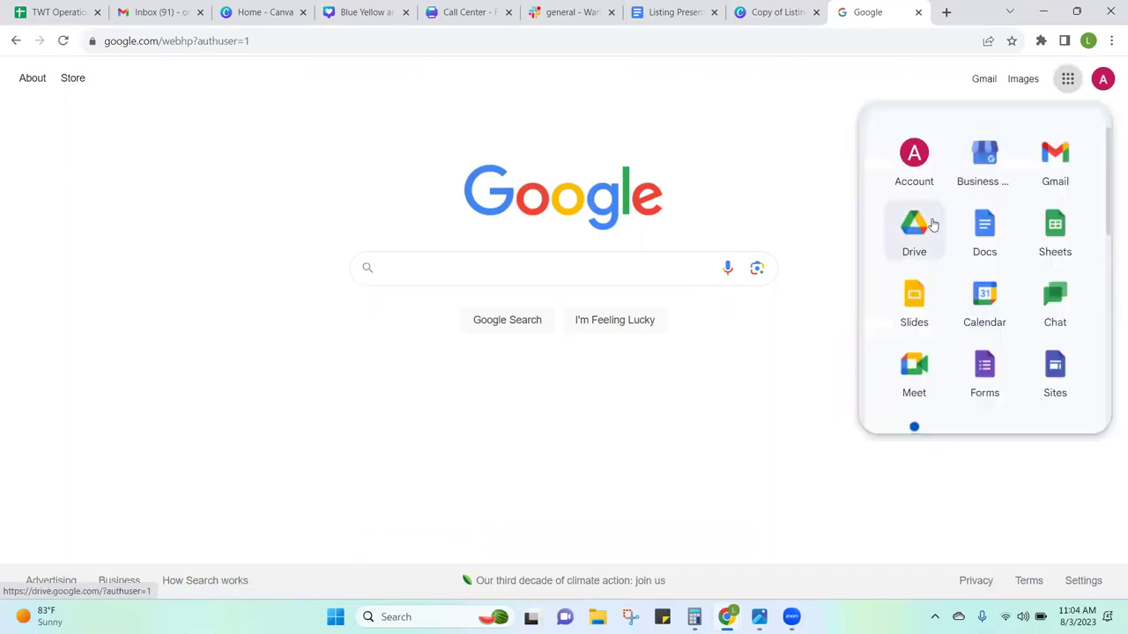
pyautogui.click(931, 224)
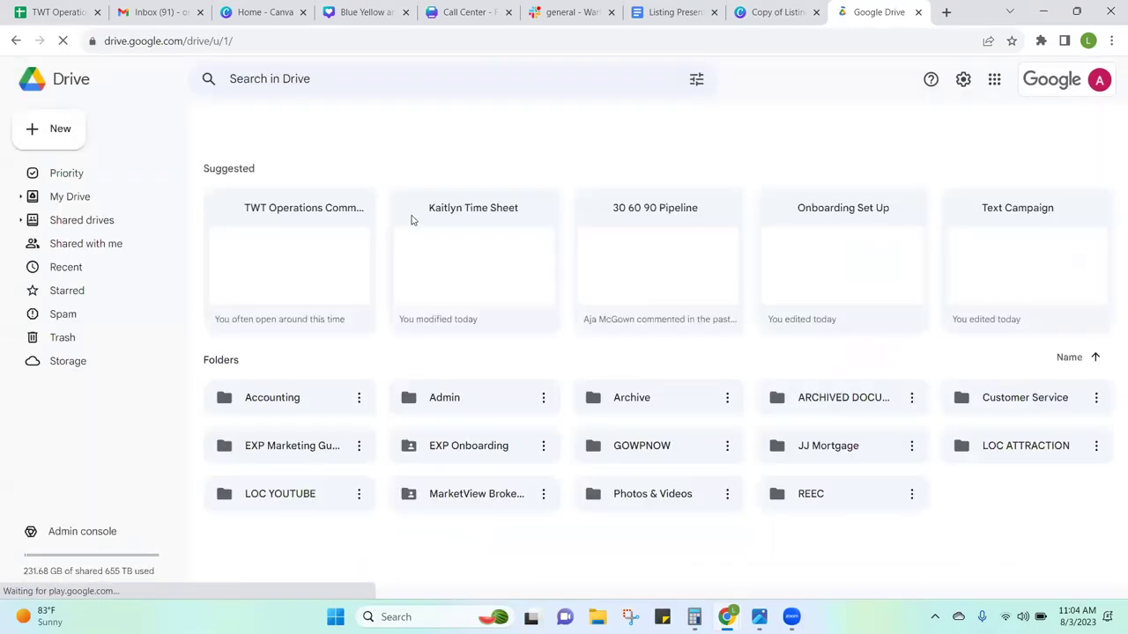
# Step: Open the TWT Presentations folder in My Drive
pyautogui.click(97, 226)
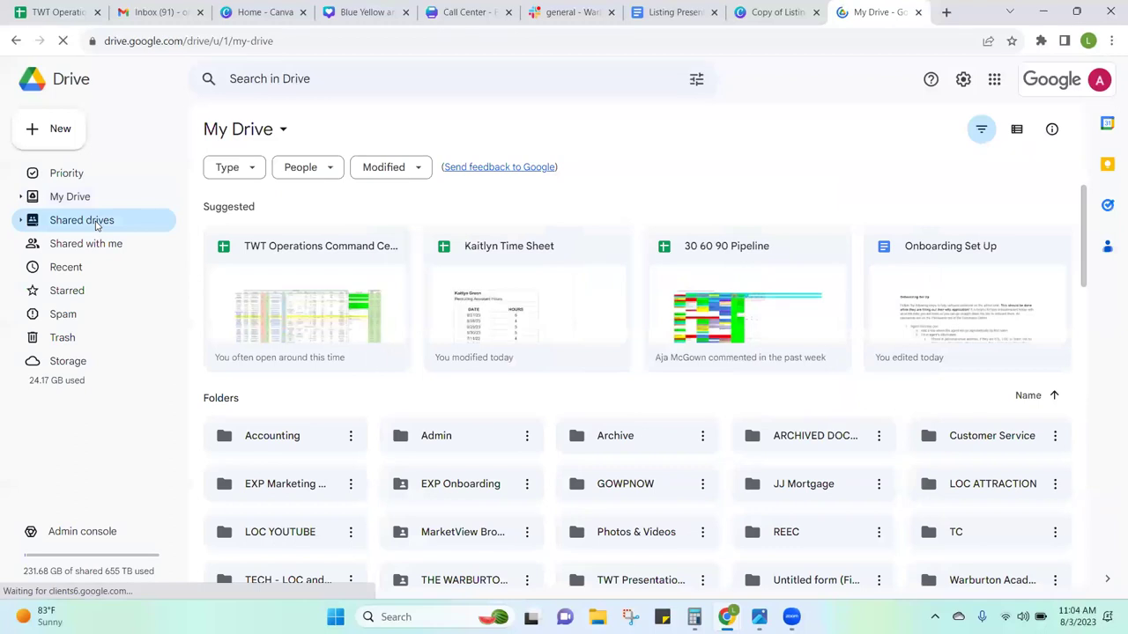
pyautogui.click(78, 199)
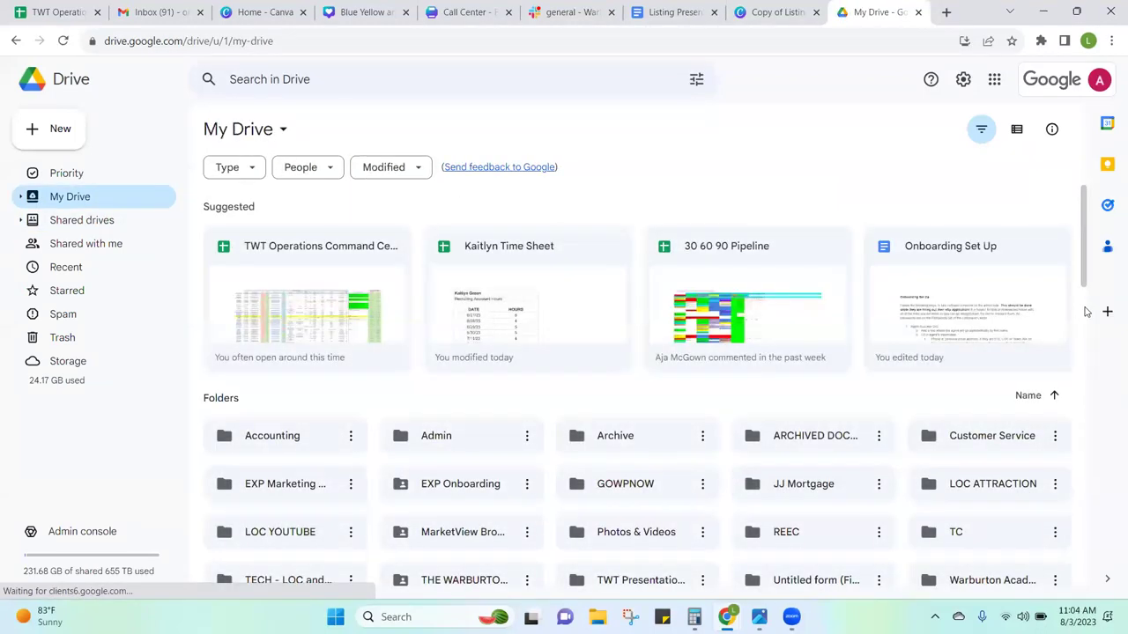
pyautogui.scroll(-4, 1085, 311)
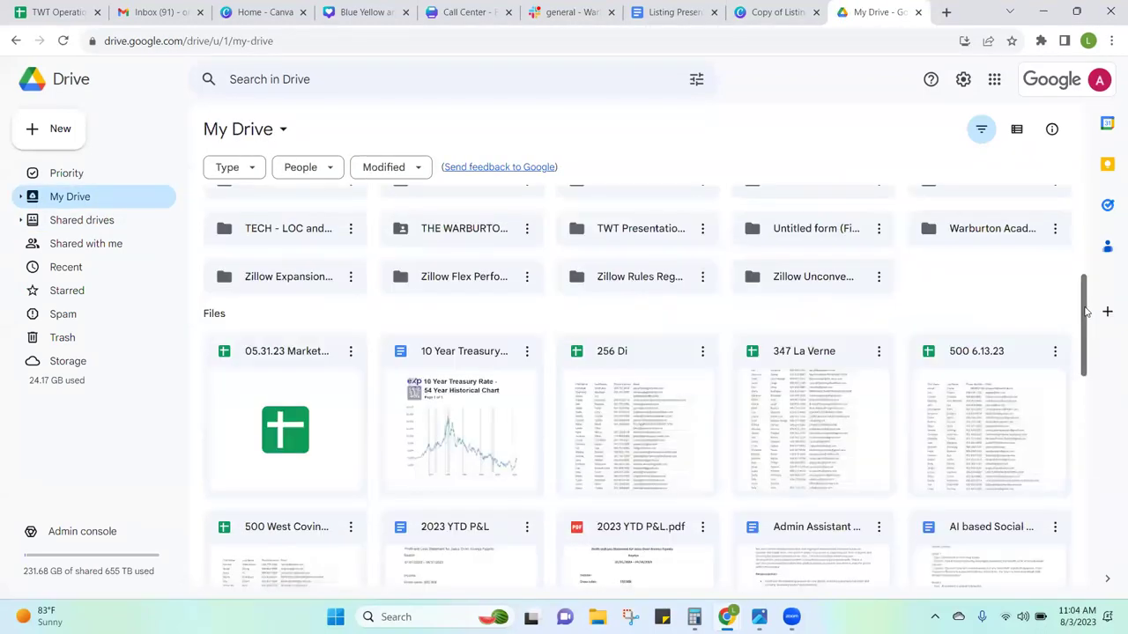
pyautogui.doubleClick(696, 230)
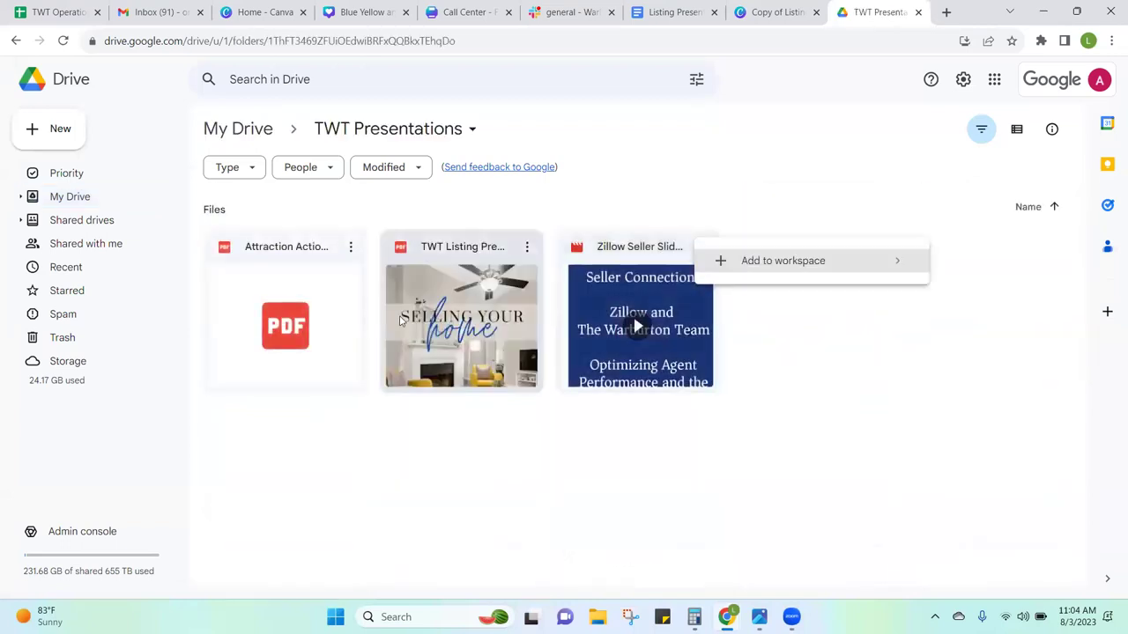
# Step: Preview the TWT Listing Presentation PDF with the browser zoomed out one step
pyautogui.doubleClick(481, 314)
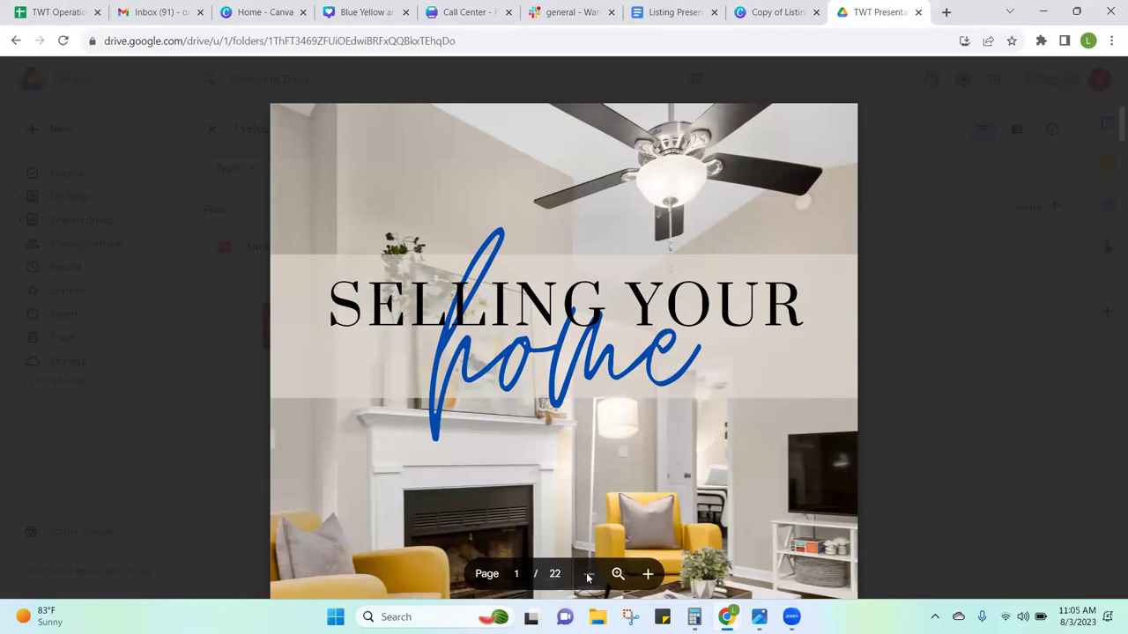
pyautogui.hotkey('ctrl', '-')
pyautogui.hotkey('ctrl', '-')
pyautogui.hotkey('ctrl', '-')
pyautogui.hotkey('ctrl', '-')
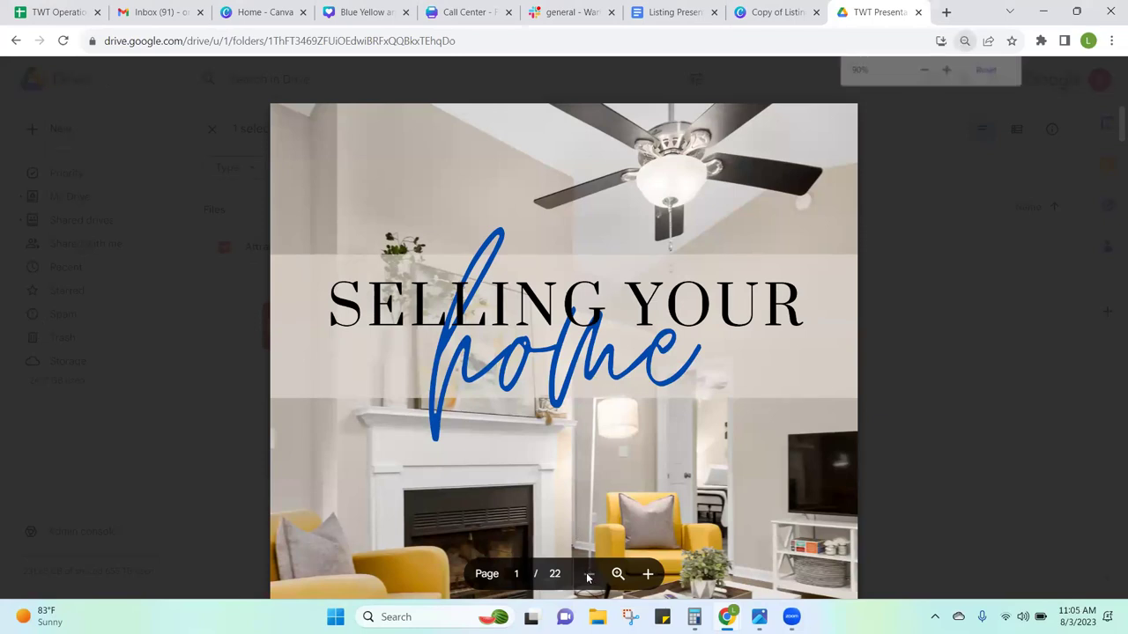
pyautogui.hotkey('ctrl', '-')
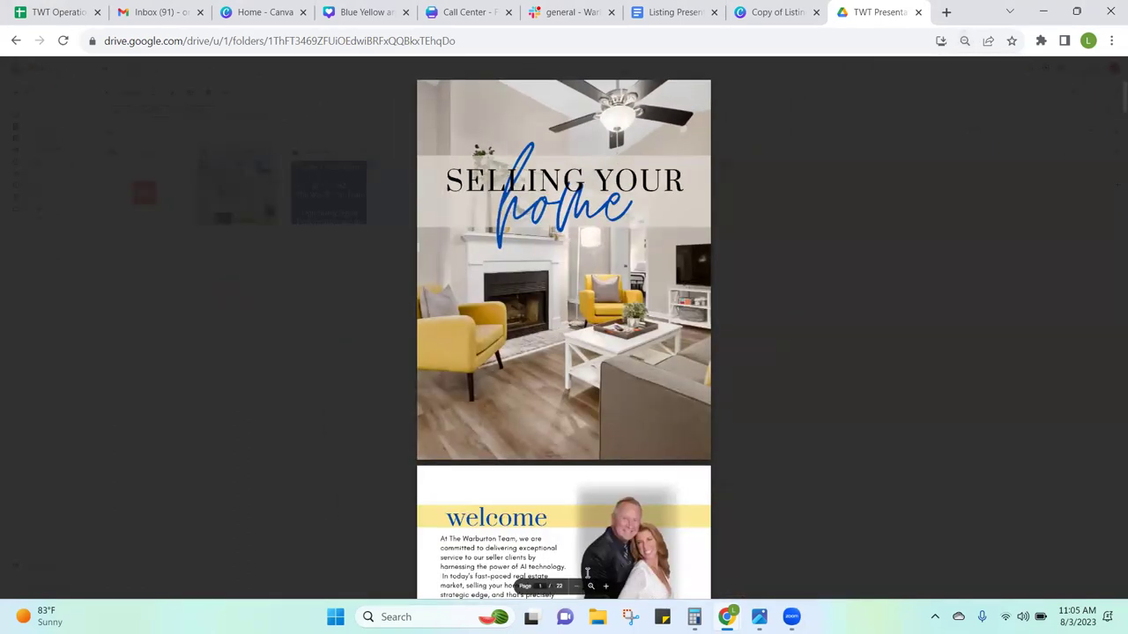
pyautogui.hotkey('ctrl', '+')
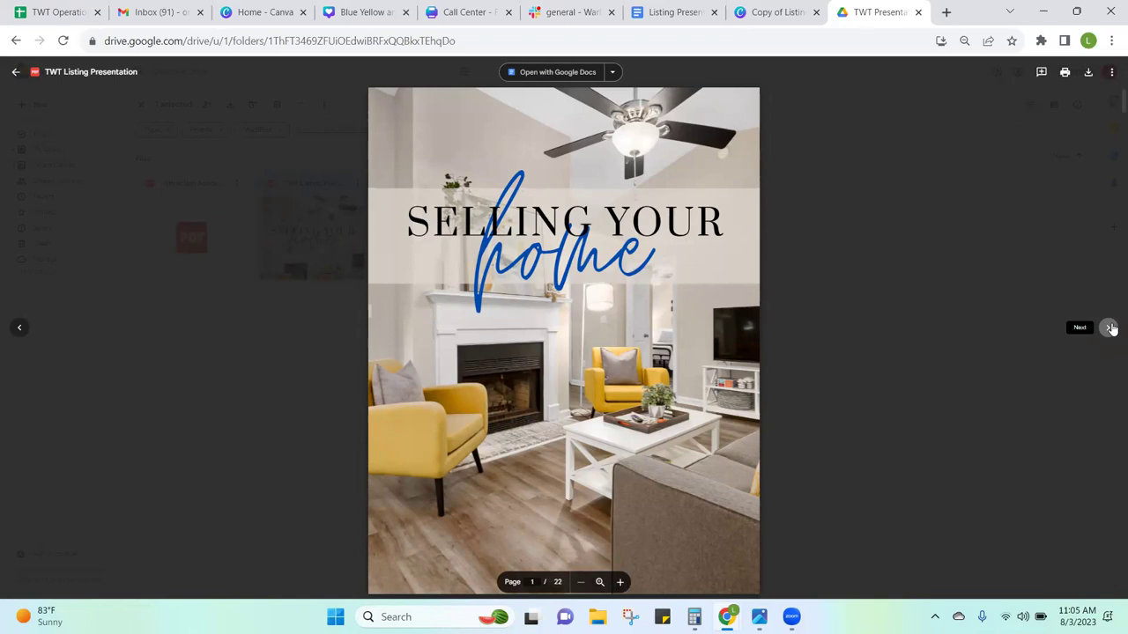
# Step: View the Zillow Seller Slideshow, then reopen the TWT Listing Presentation preview
pyautogui.click(1110, 328)
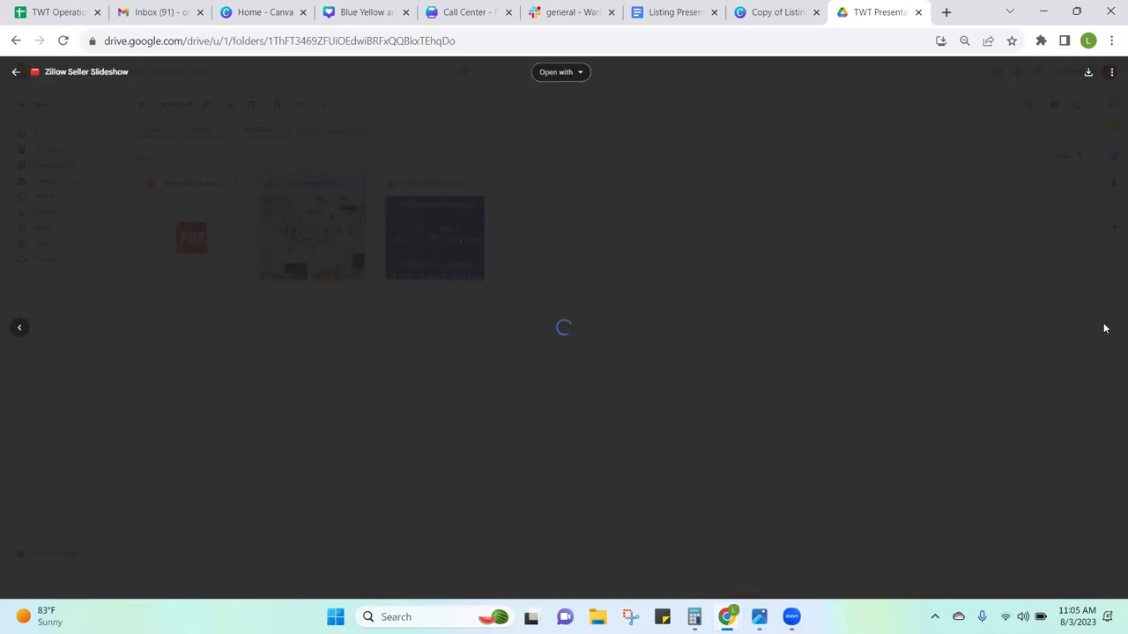
pyautogui.click(990, 242)
pyautogui.doubleClick(286, 212)
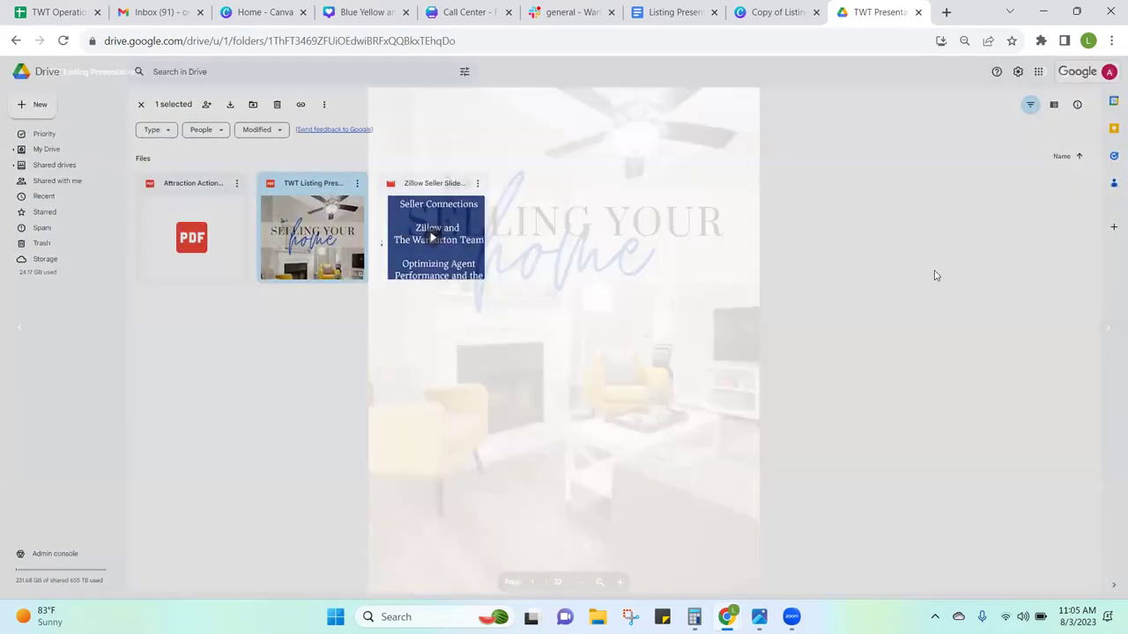
pyautogui.scroll(-4, 929, 278)
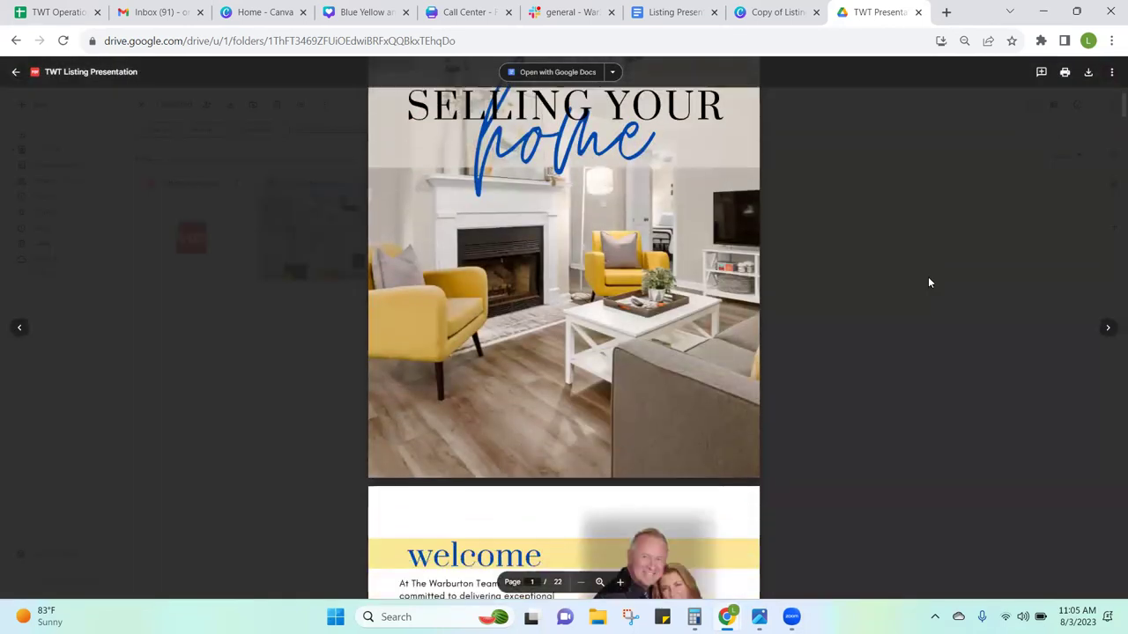
pyautogui.scroll(-1, 929, 283)
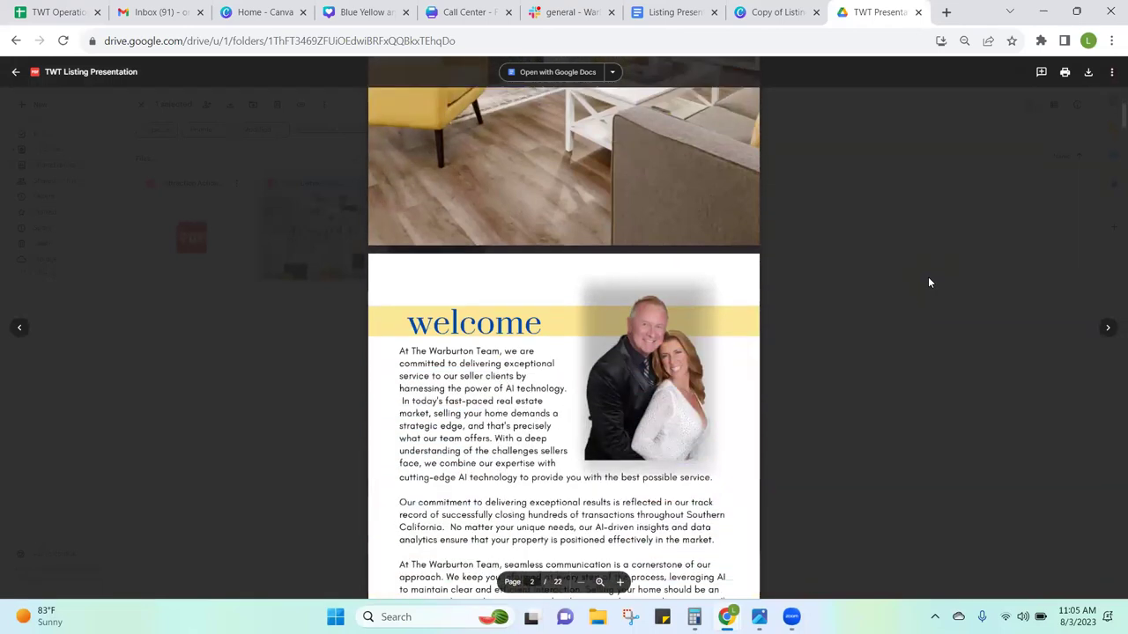
pyautogui.scroll(-3, 929, 283)
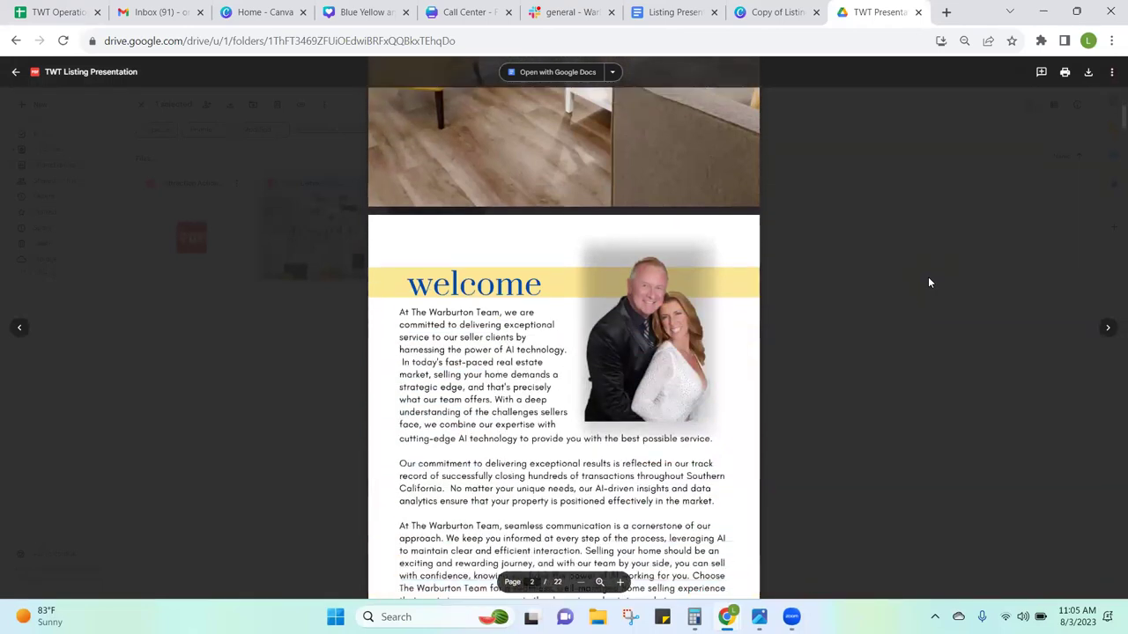
pyautogui.scroll(-1, 928, 283)
pyautogui.scroll(-2, 929, 282)
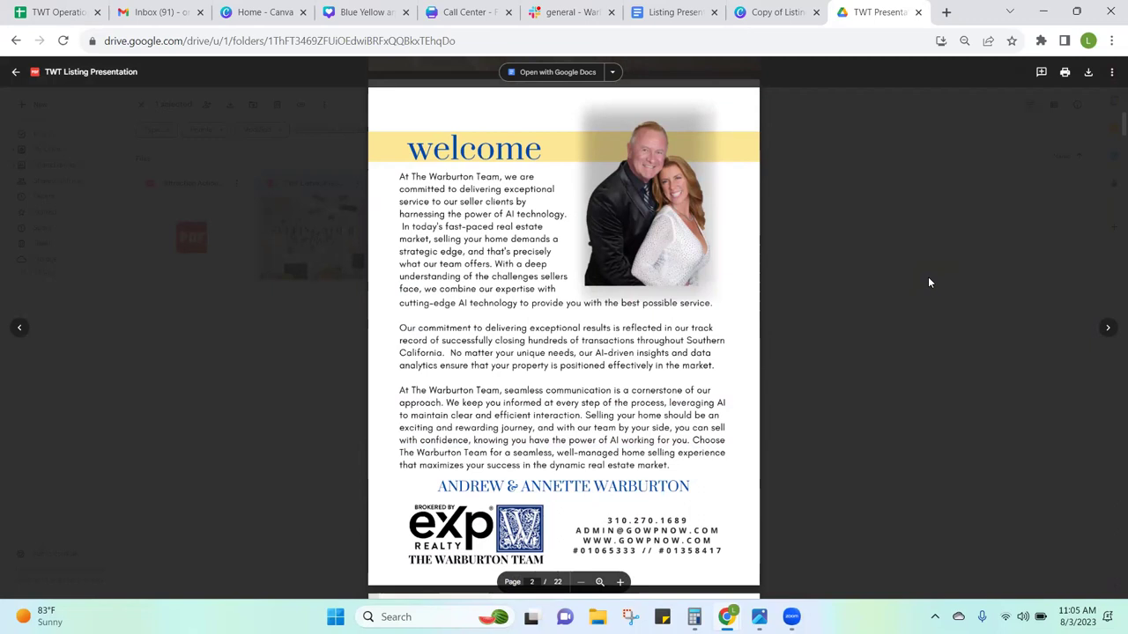
pyautogui.click(685, 106)
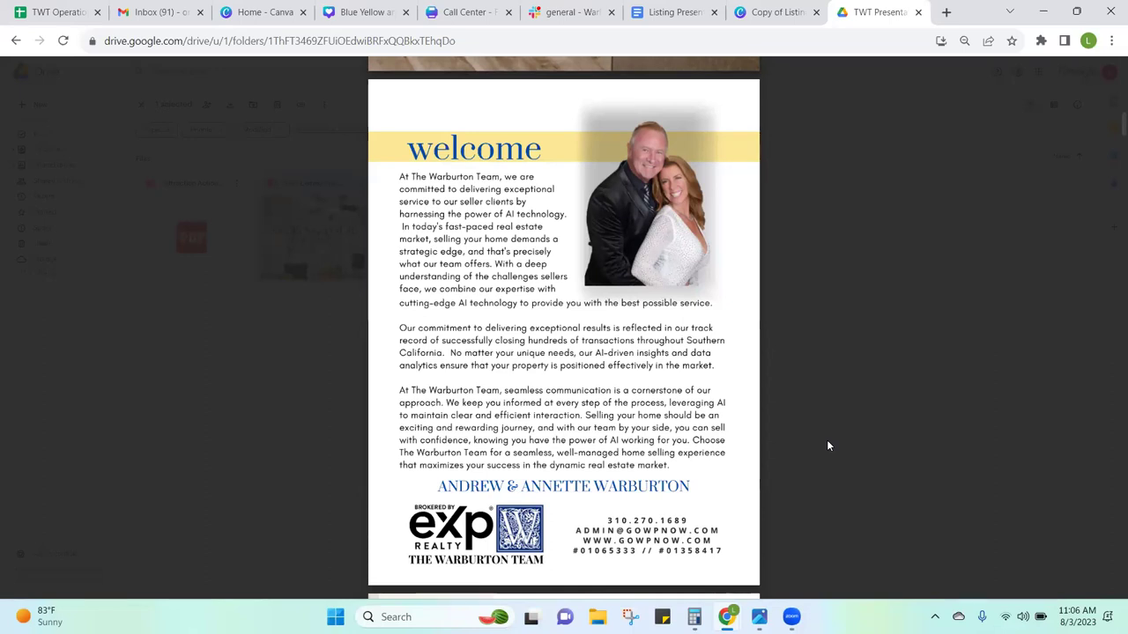
pyautogui.scroll(-5, 827, 446)
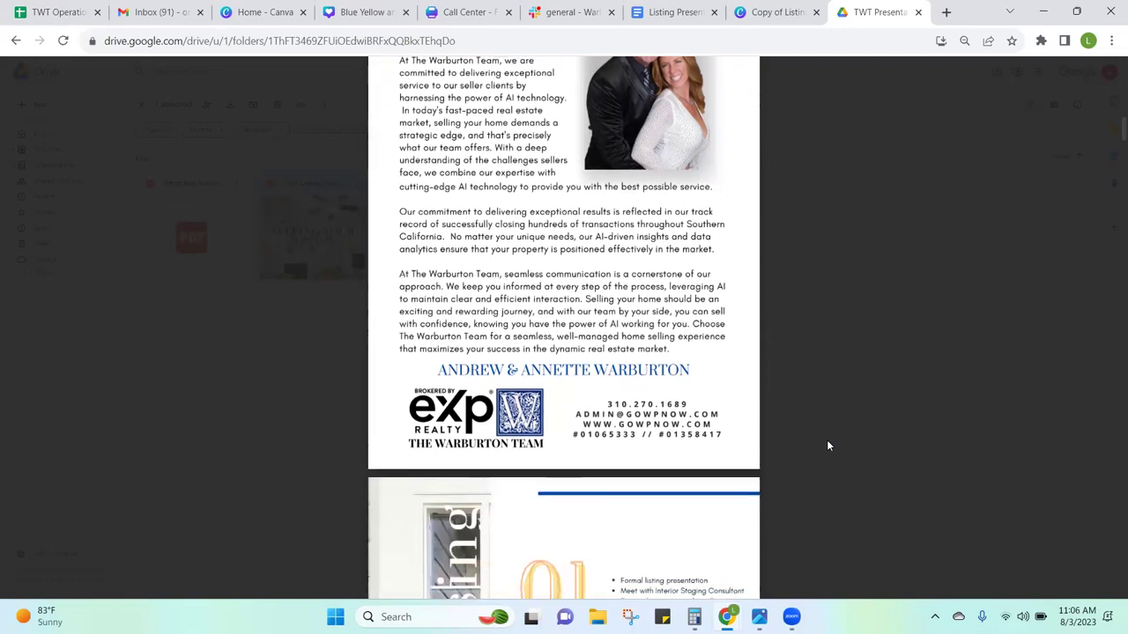
# Step: Scroll the PDF from the page 7 Interior checklist to the page 8 Exterior checklist
pyautogui.scroll(-3, 828, 446)
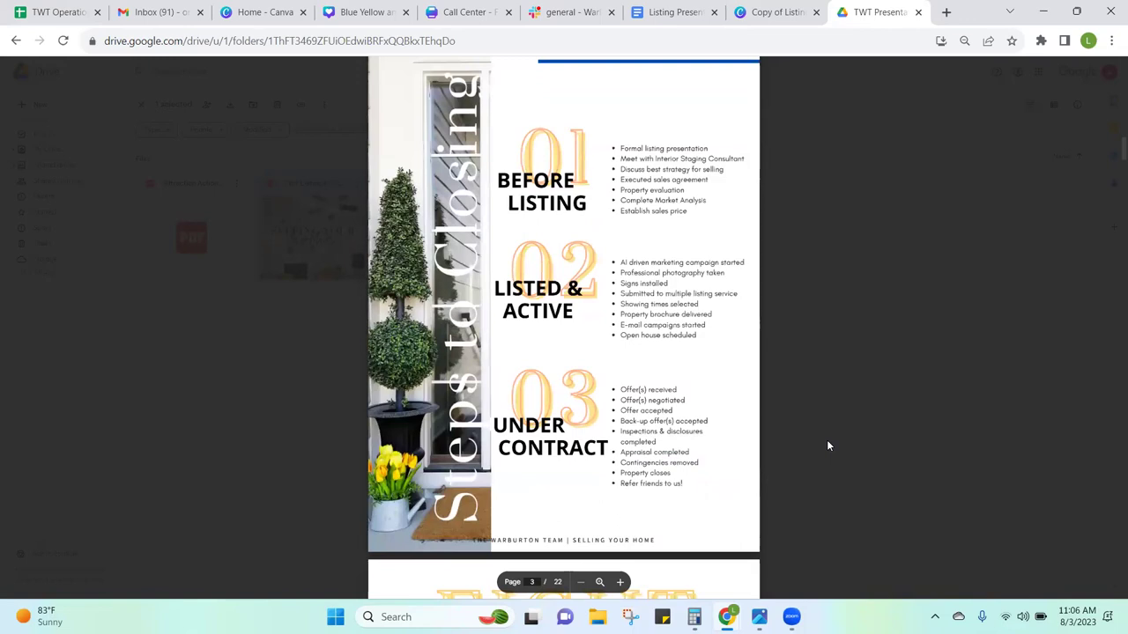
pyautogui.scroll(-8, 828, 445)
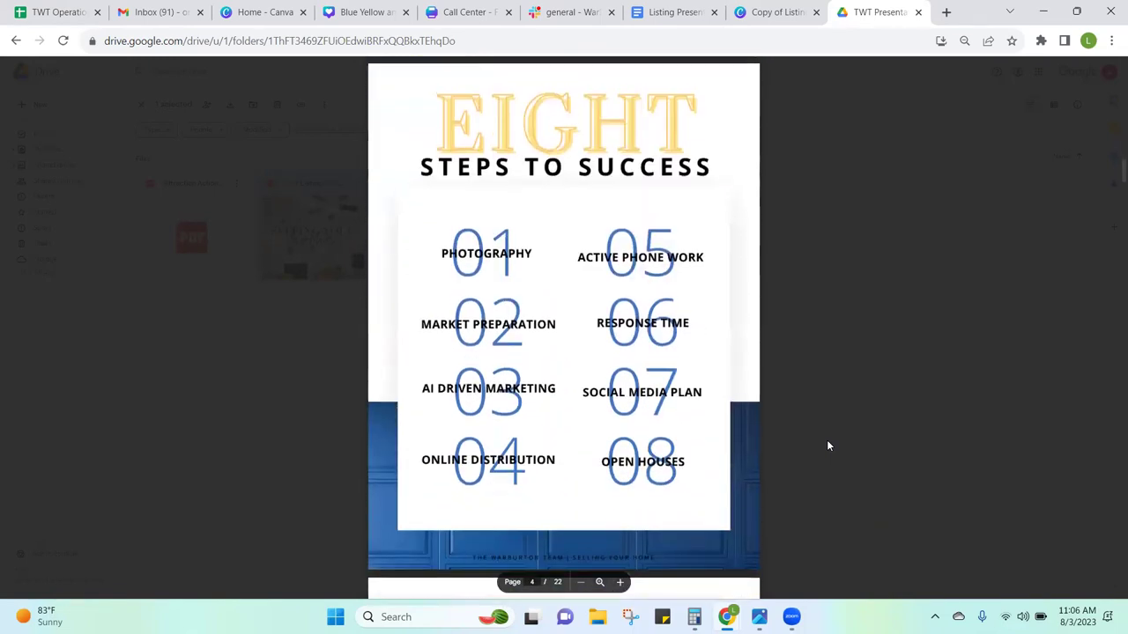
pyautogui.scroll(-2, 827, 446)
pyautogui.scroll(-5, 828, 446)
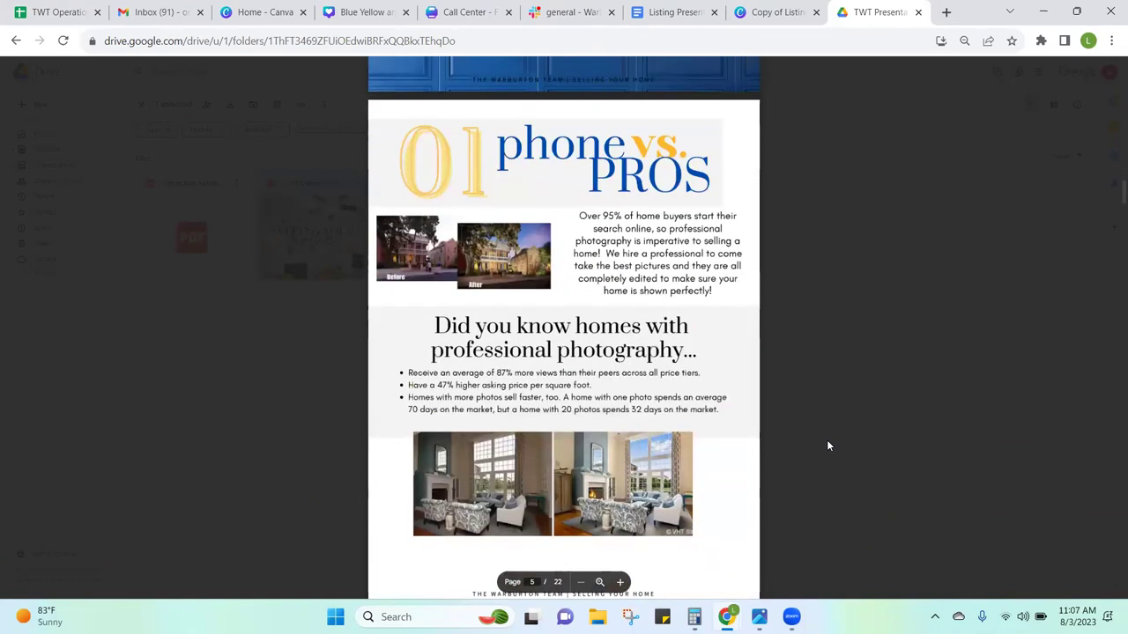
pyautogui.scroll(-1, 828, 446)
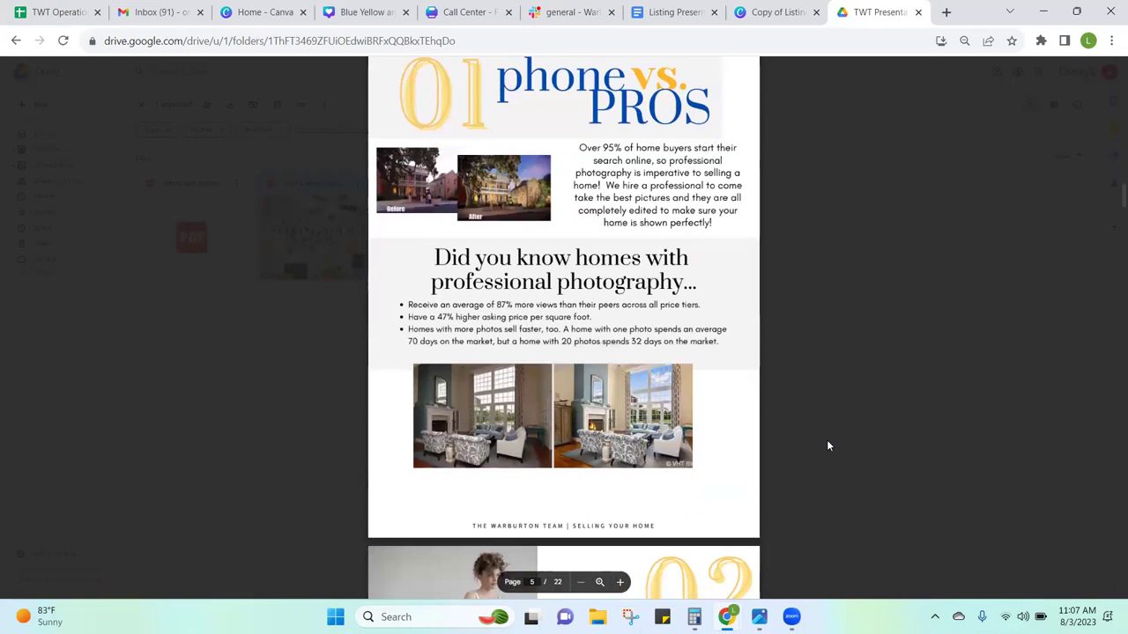
pyautogui.scroll(-2, 827, 446)
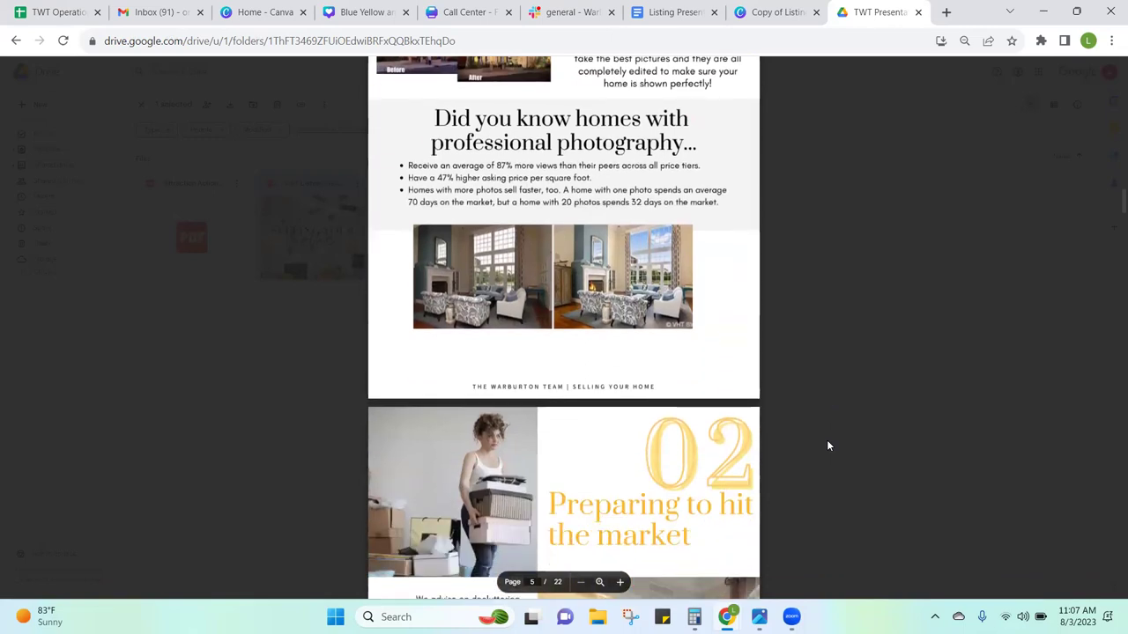
pyautogui.scroll(-4, 827, 446)
pyautogui.scroll(-2, 828, 446)
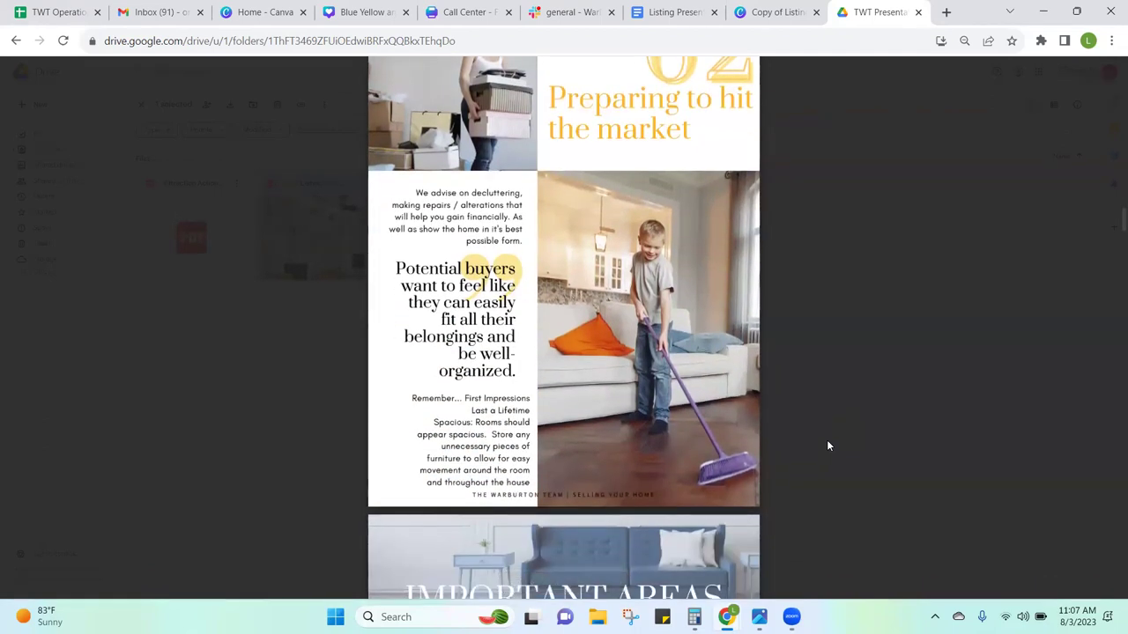
pyautogui.scroll(-6, 827, 445)
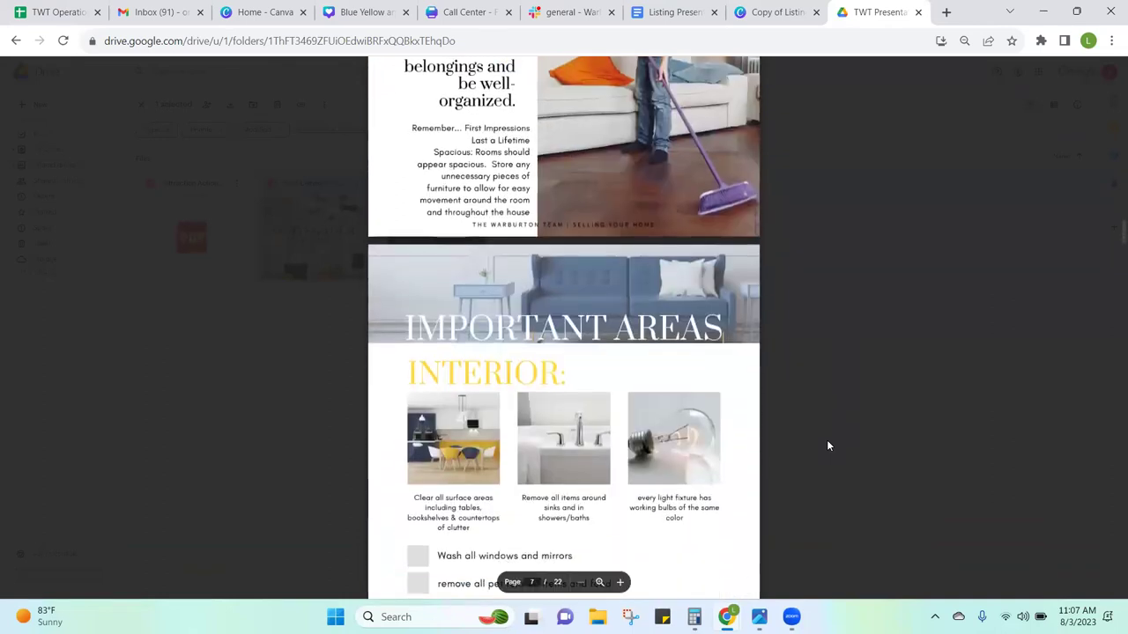
pyautogui.scroll(-1, 827, 446)
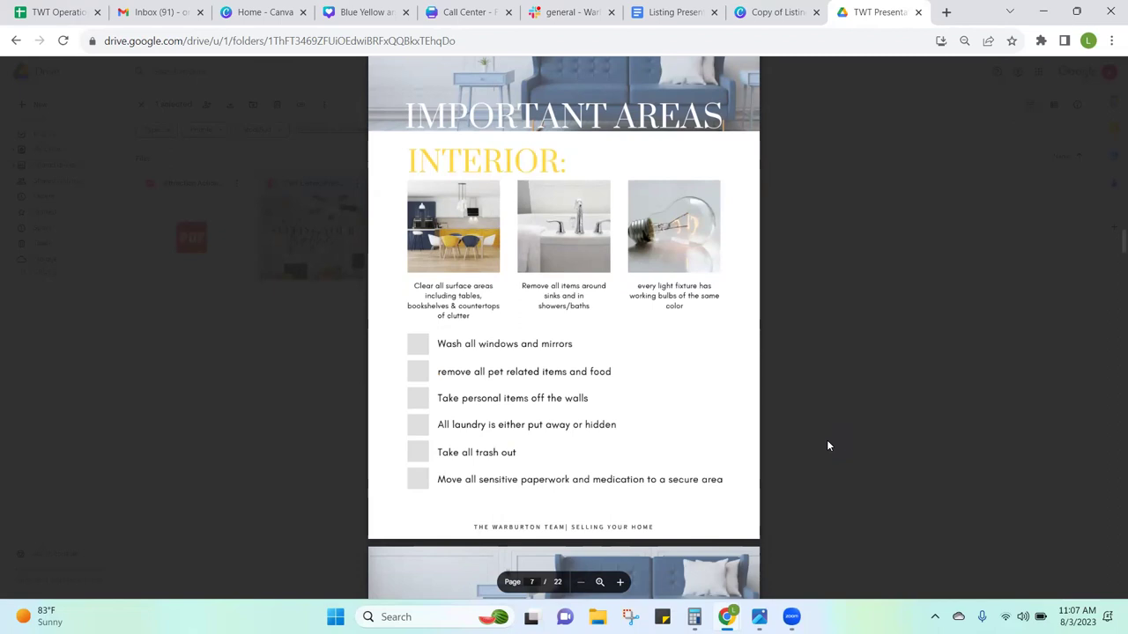
pyautogui.scroll(-5, 827, 444)
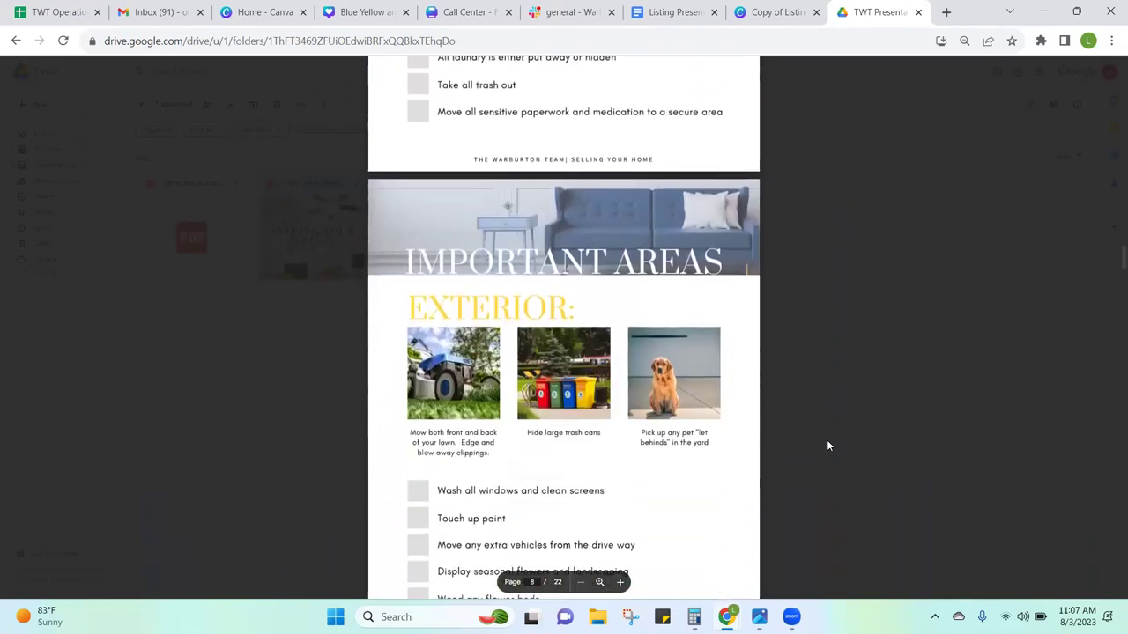
# Step: Read pages 8–22, including the $710,000 Estimated Market Value and Net Proceeds pages
pyautogui.scroll(-1, 827, 446)
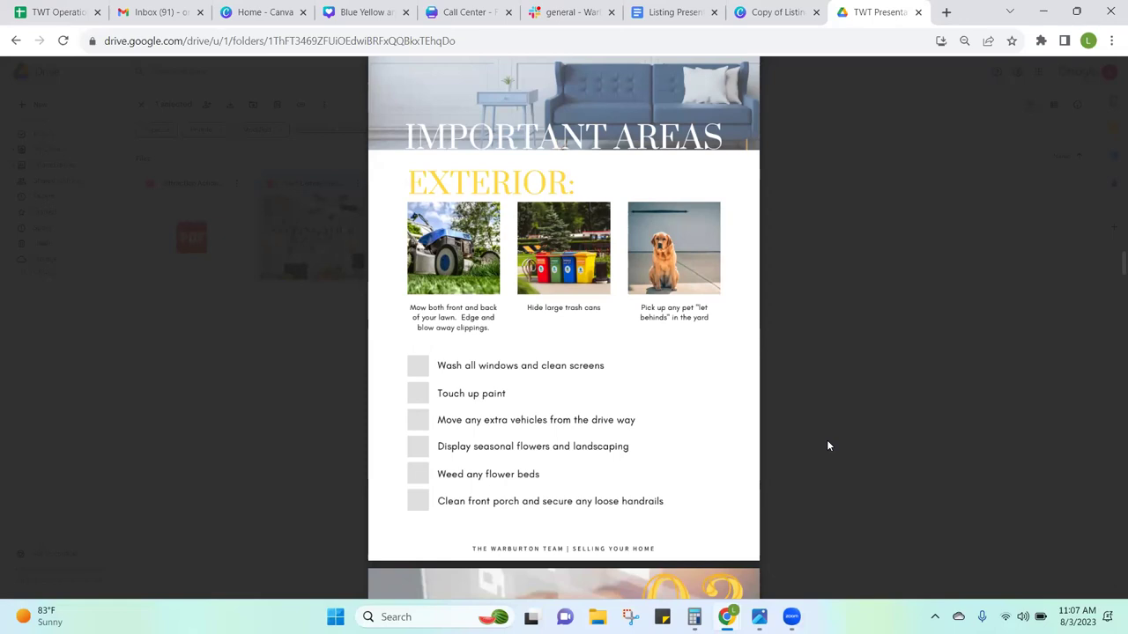
pyautogui.scroll(-4, 827, 446)
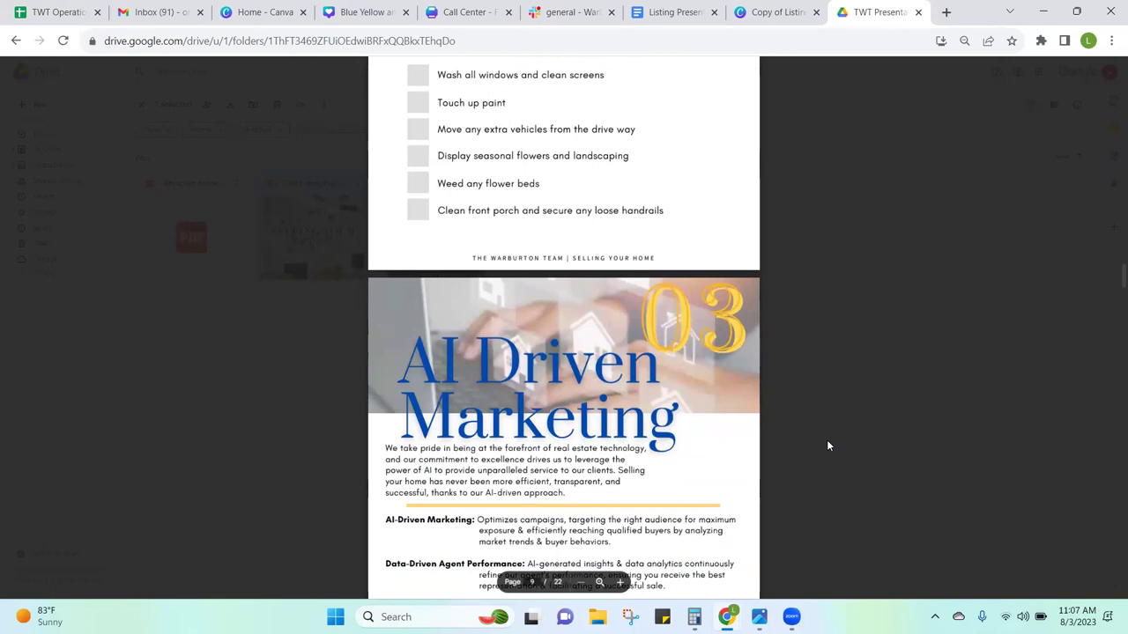
pyautogui.scroll(-3, 827, 446)
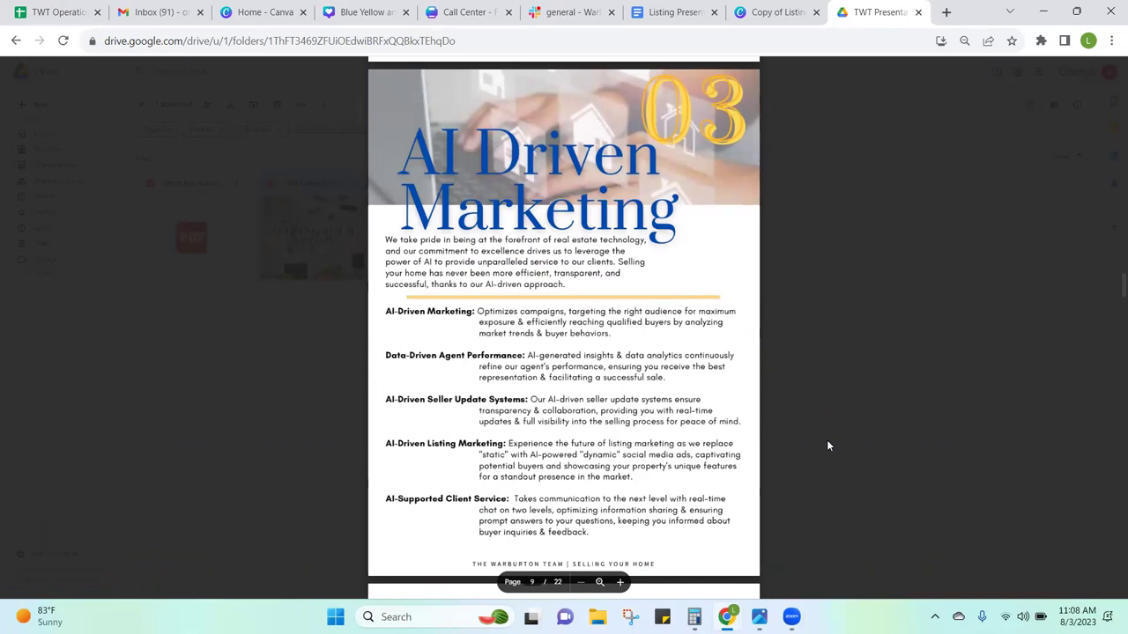
pyautogui.scroll(-4, 827, 445)
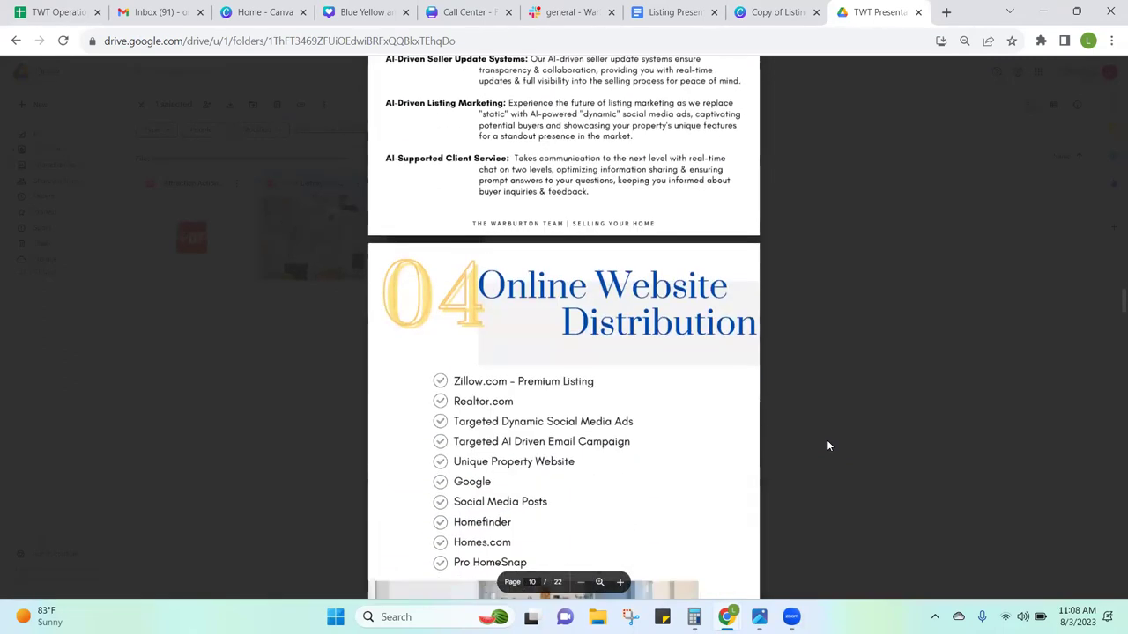
pyautogui.scroll(-2, 827, 446)
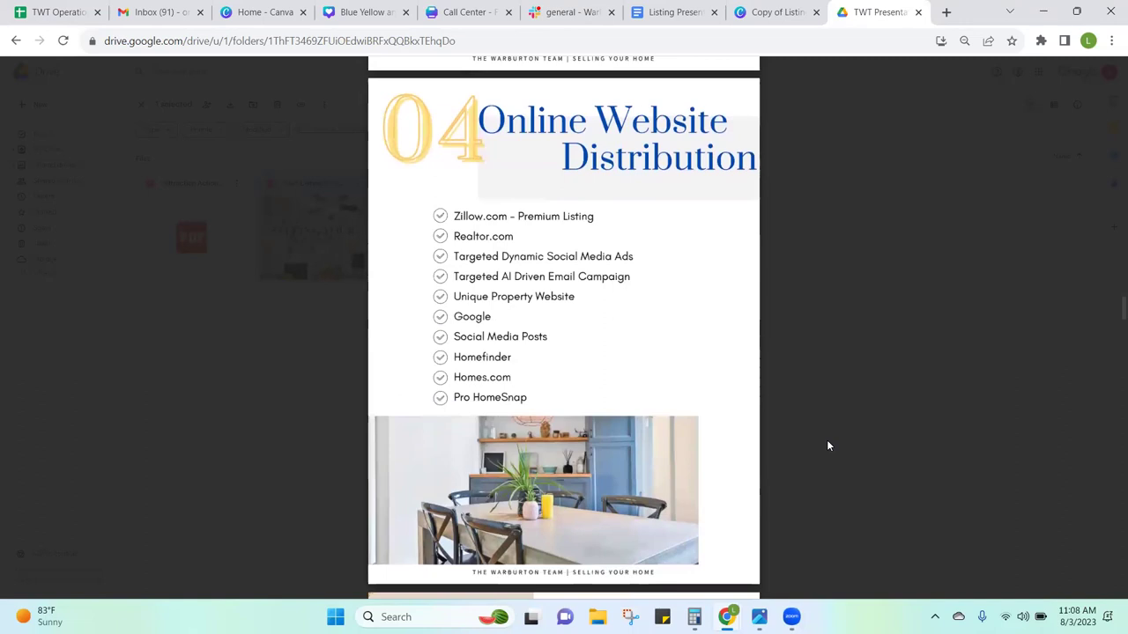
pyautogui.scroll(-5, 827, 445)
pyautogui.scroll(-6, 827, 445)
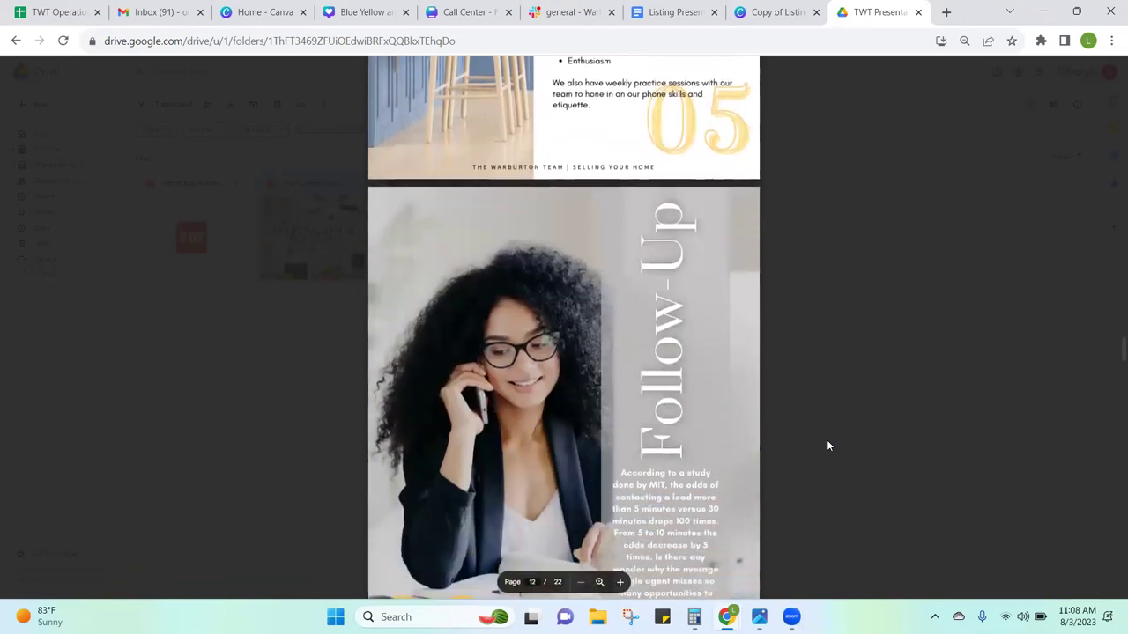
pyautogui.scroll(-5, 827, 446)
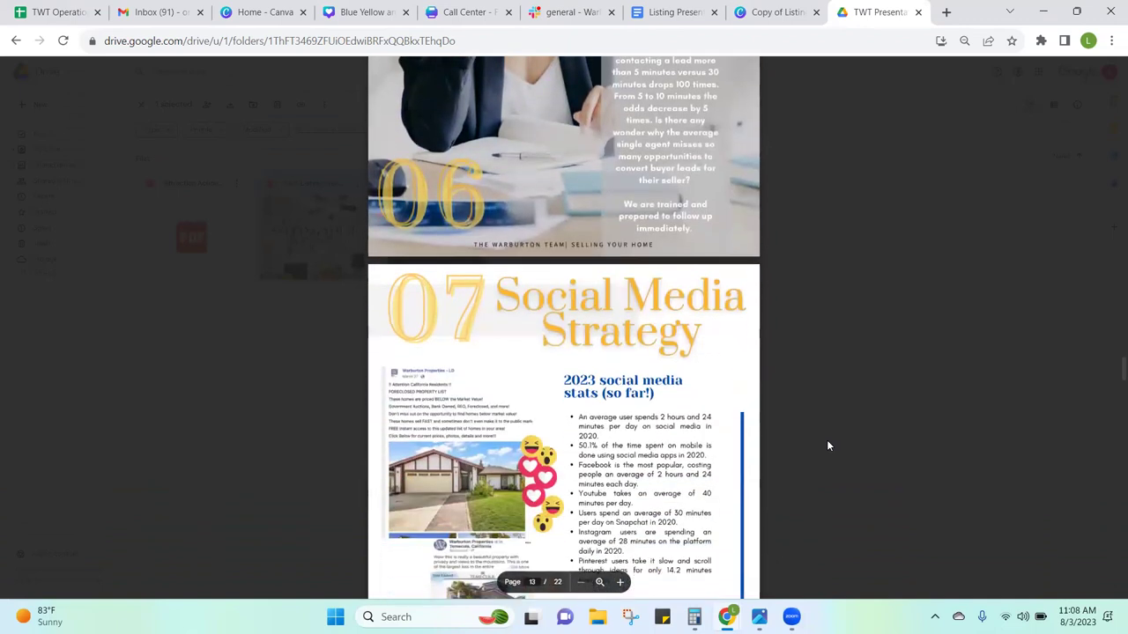
pyautogui.scroll(-6, 826, 446)
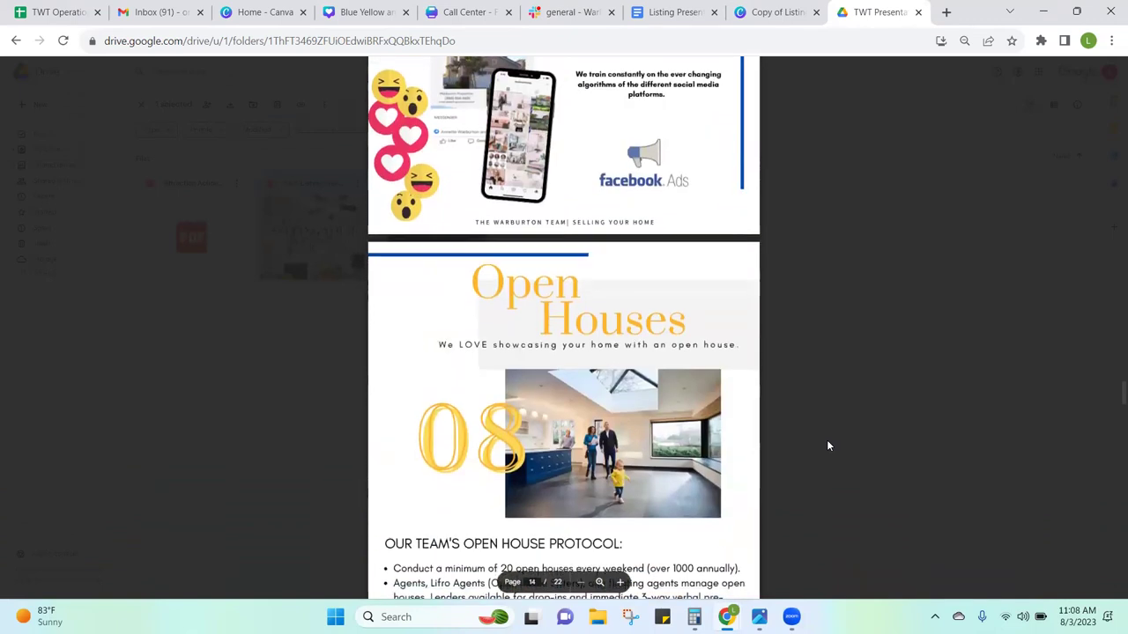
pyautogui.scroll(-6, 827, 446)
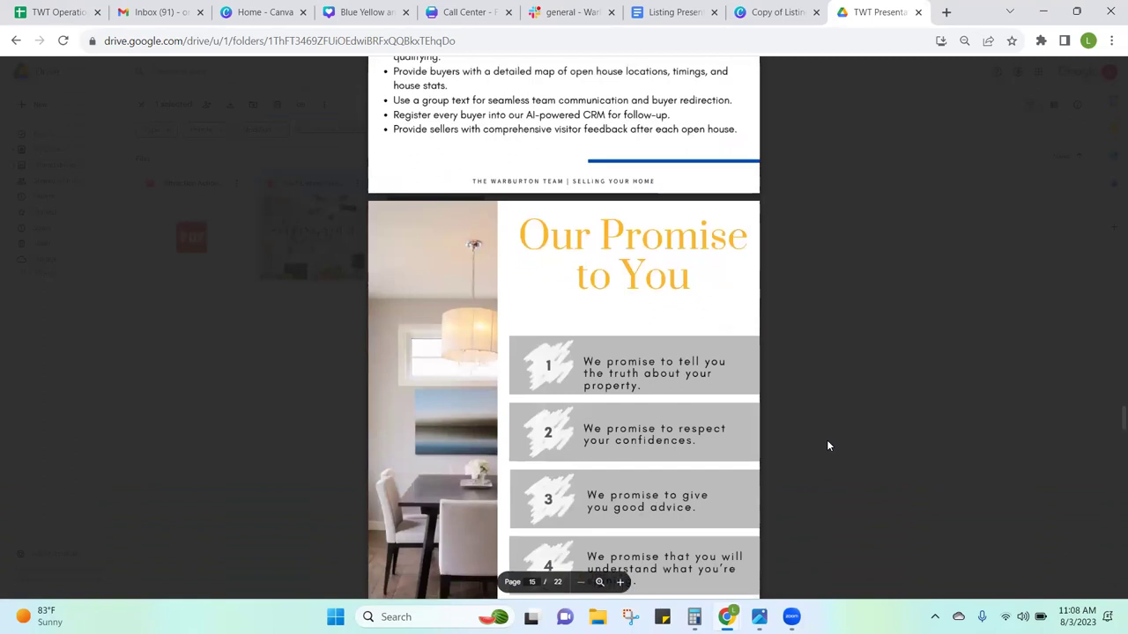
pyautogui.scroll(-1, 826, 446)
pyautogui.scroll(-2, 826, 446)
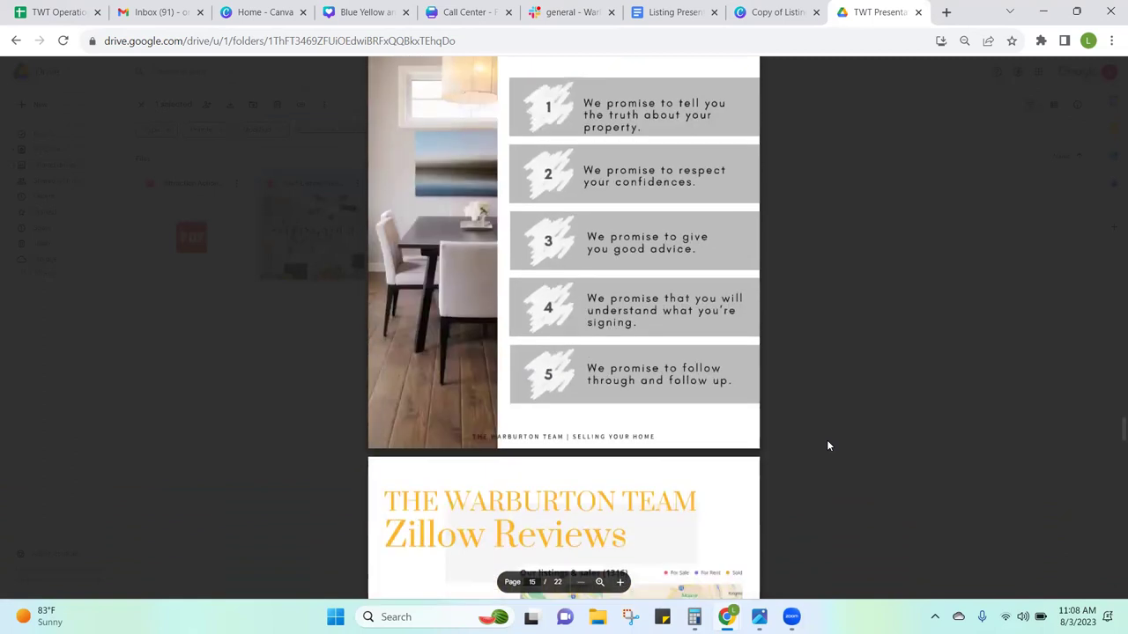
pyautogui.scroll(-4, 826, 446)
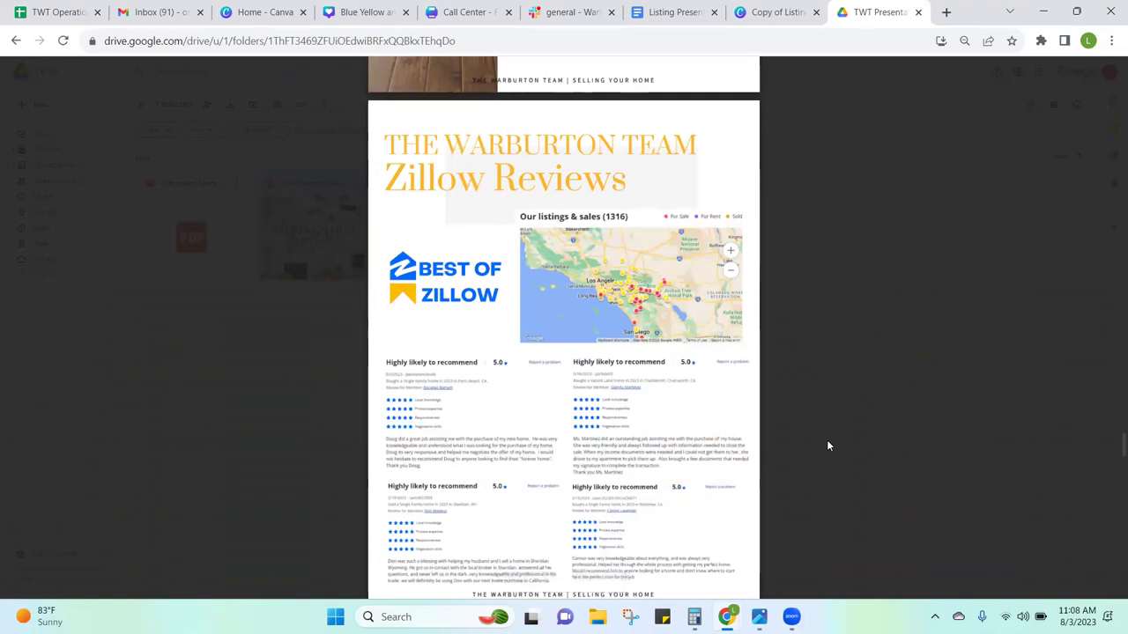
pyautogui.scroll(-1, 826, 446)
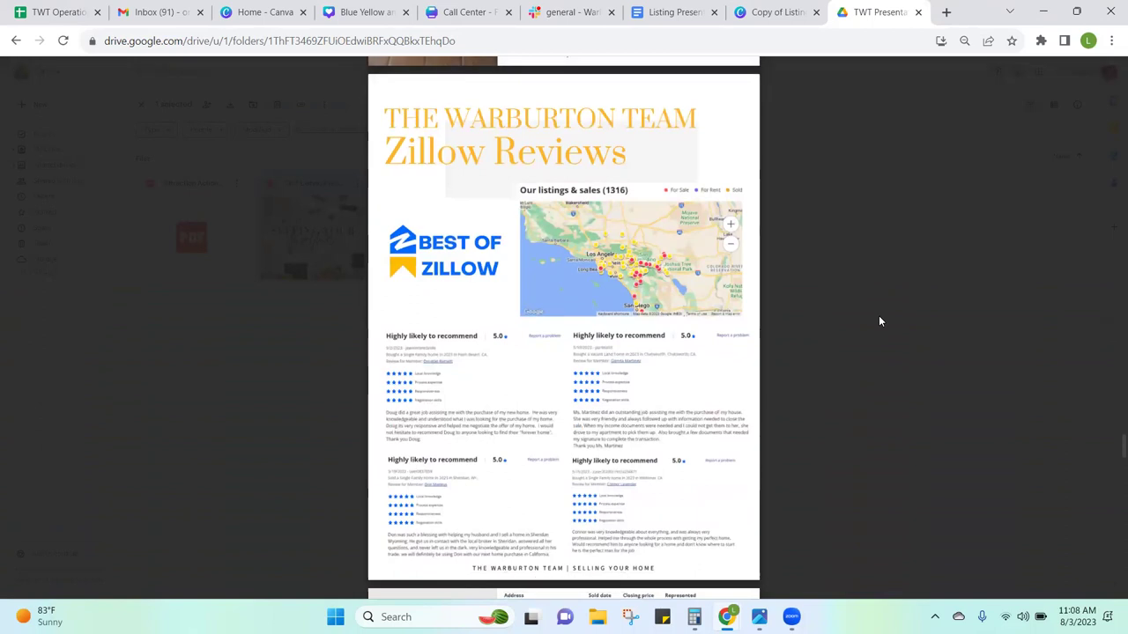
pyautogui.scroll(-5, 879, 319)
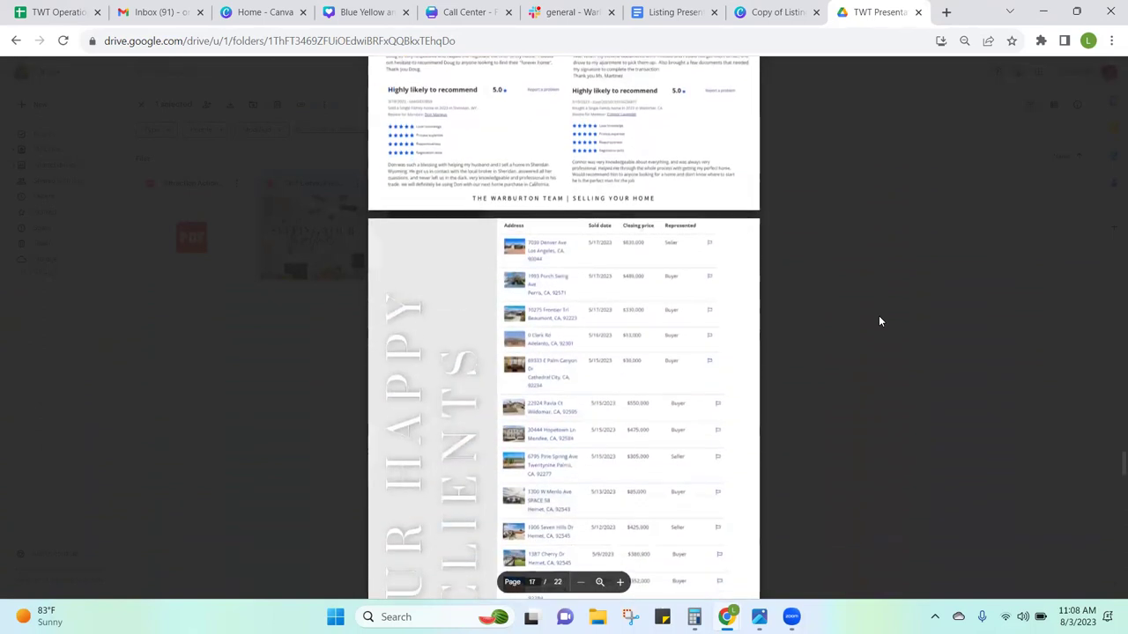
pyautogui.scroll(-2, 878, 321)
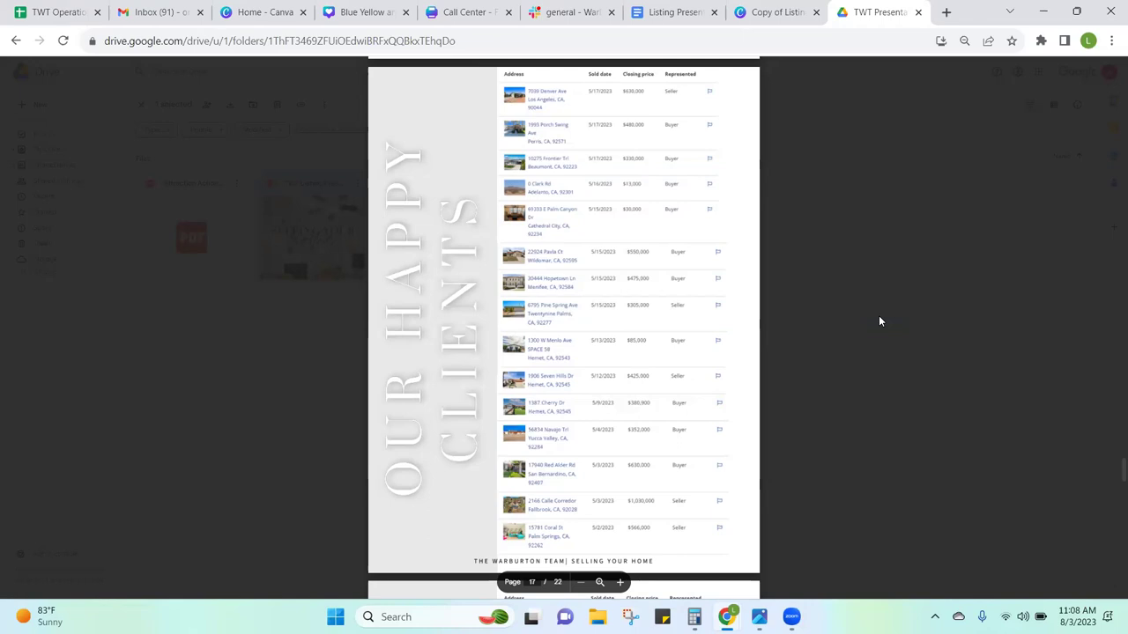
pyautogui.scroll(-5, 879, 321)
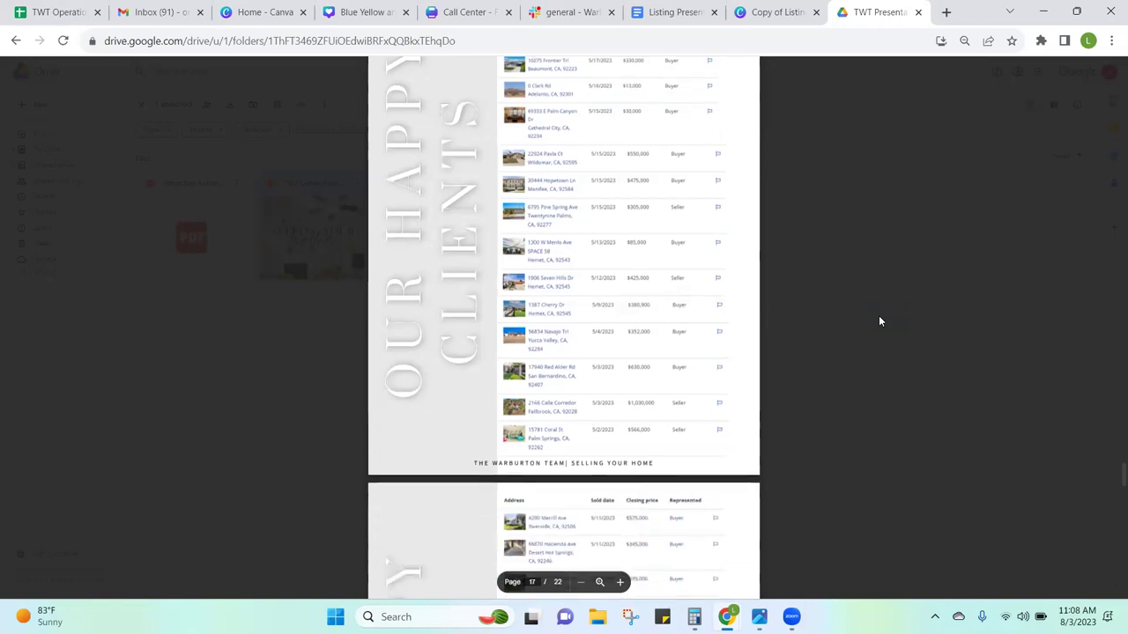
pyautogui.scroll(-5, 878, 321)
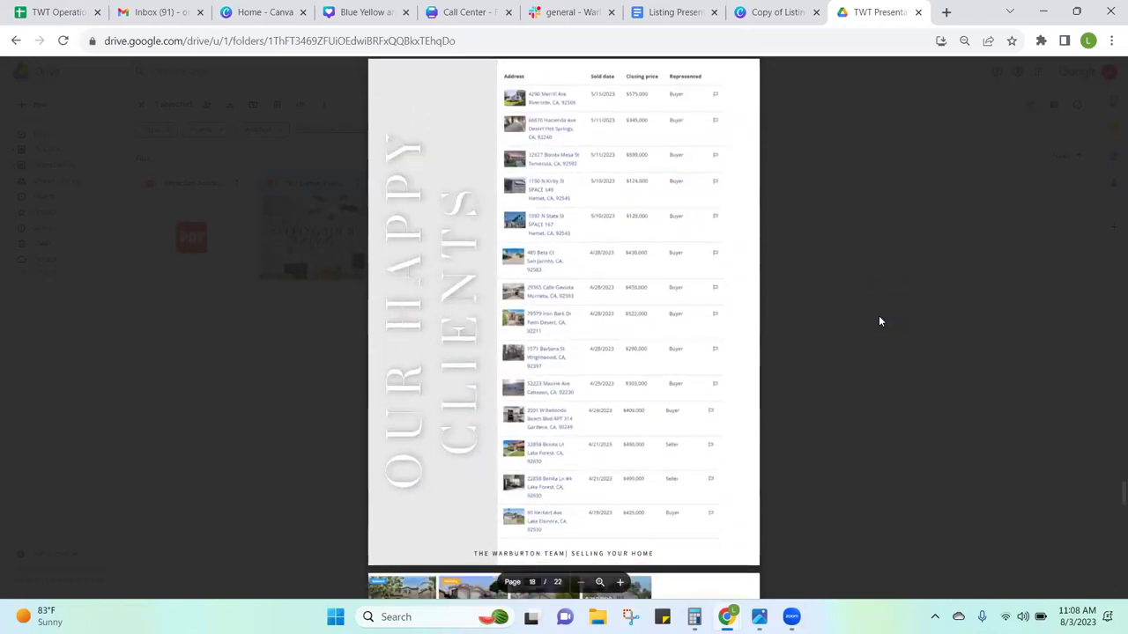
pyautogui.scroll(-2, 879, 320)
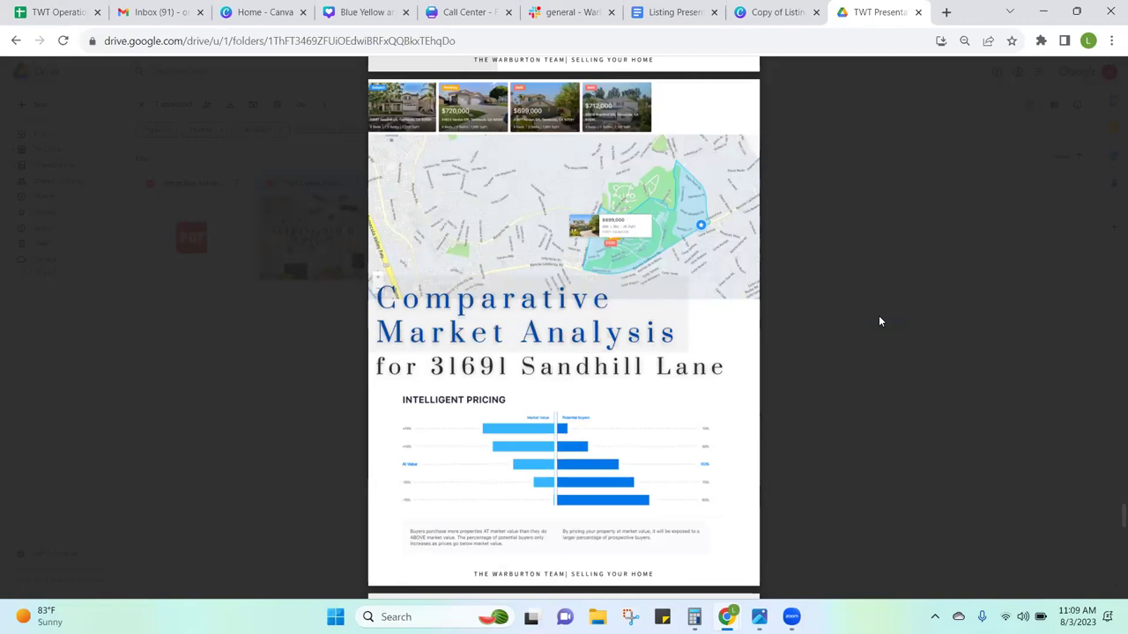
pyautogui.scroll(-10, 879, 321)
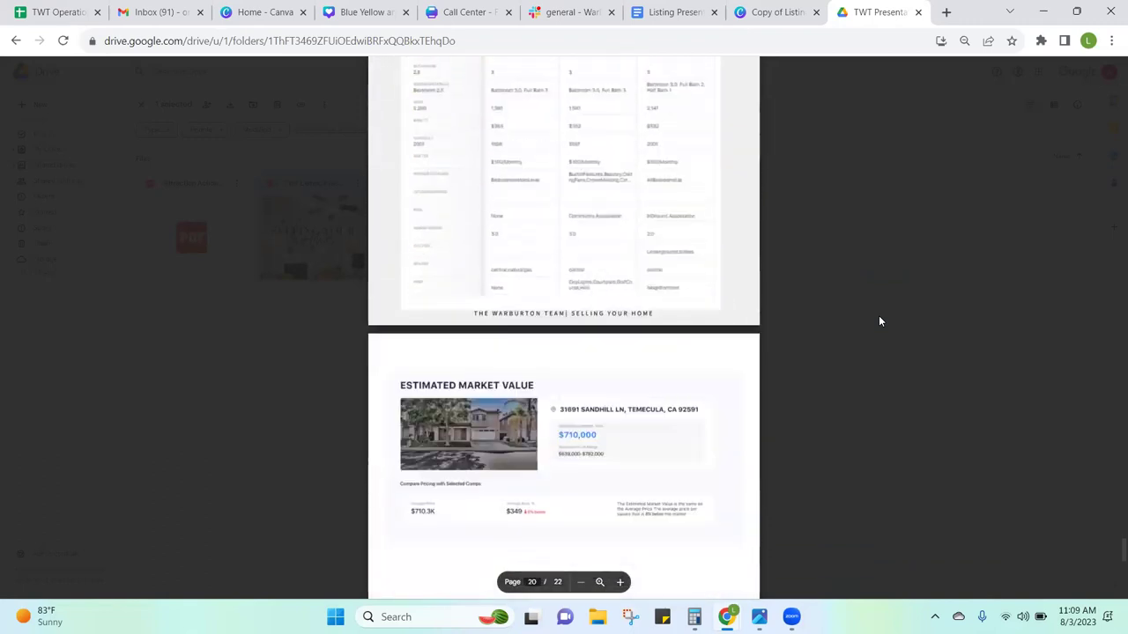
pyautogui.scroll(-4, 879, 320)
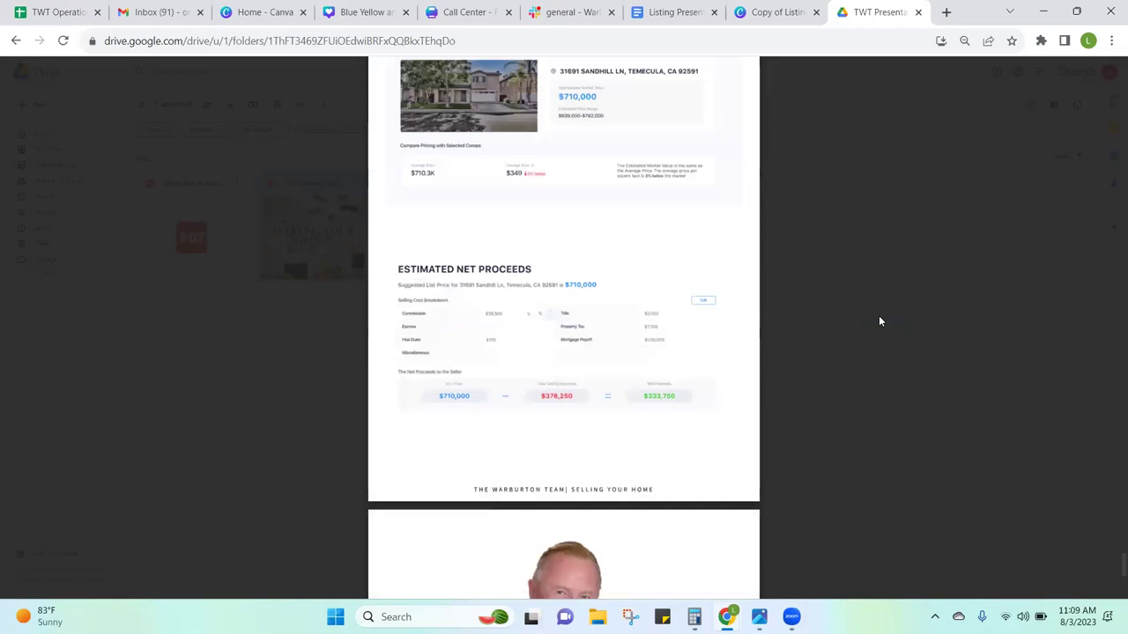
pyautogui.scroll(1, 879, 321)
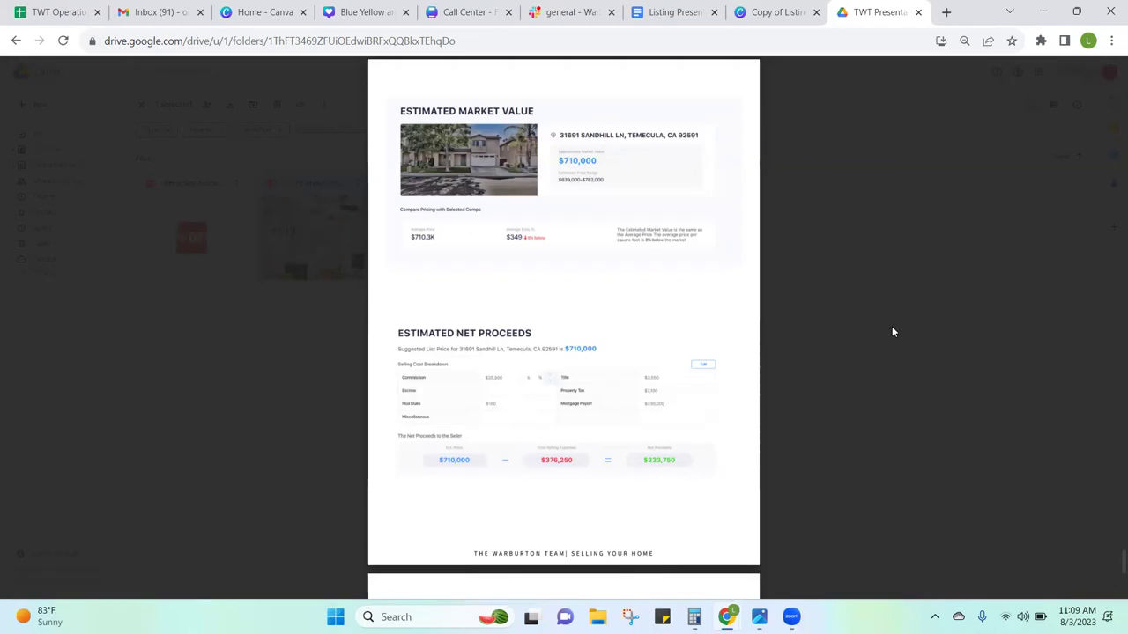
pyautogui.scroll(-6, 891, 332)
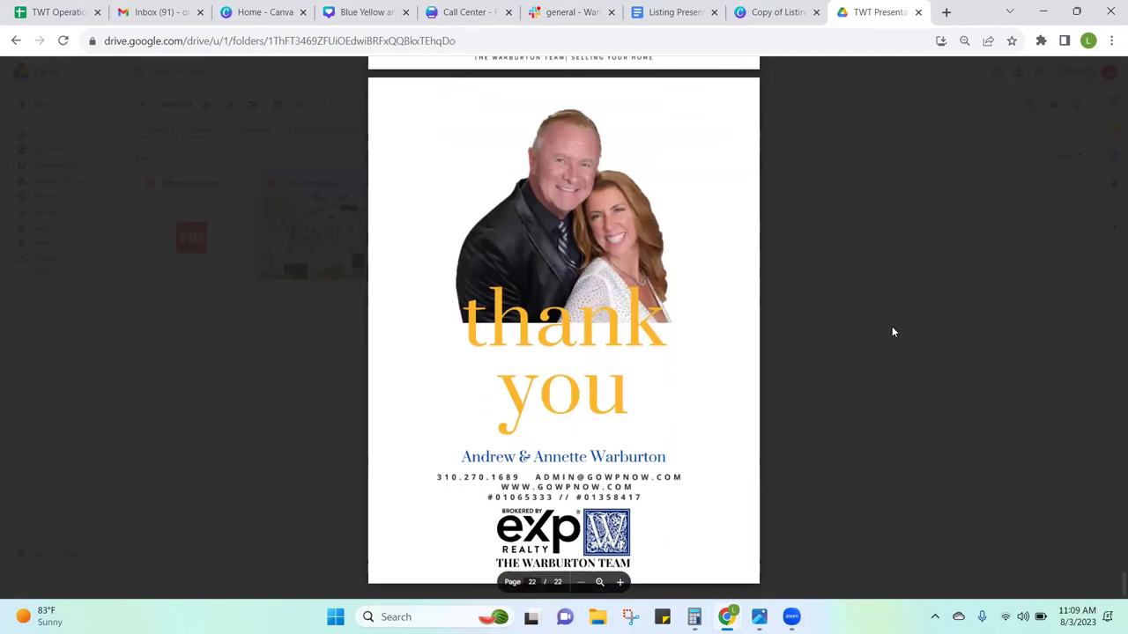
pyautogui.scroll(-1, 892, 332)
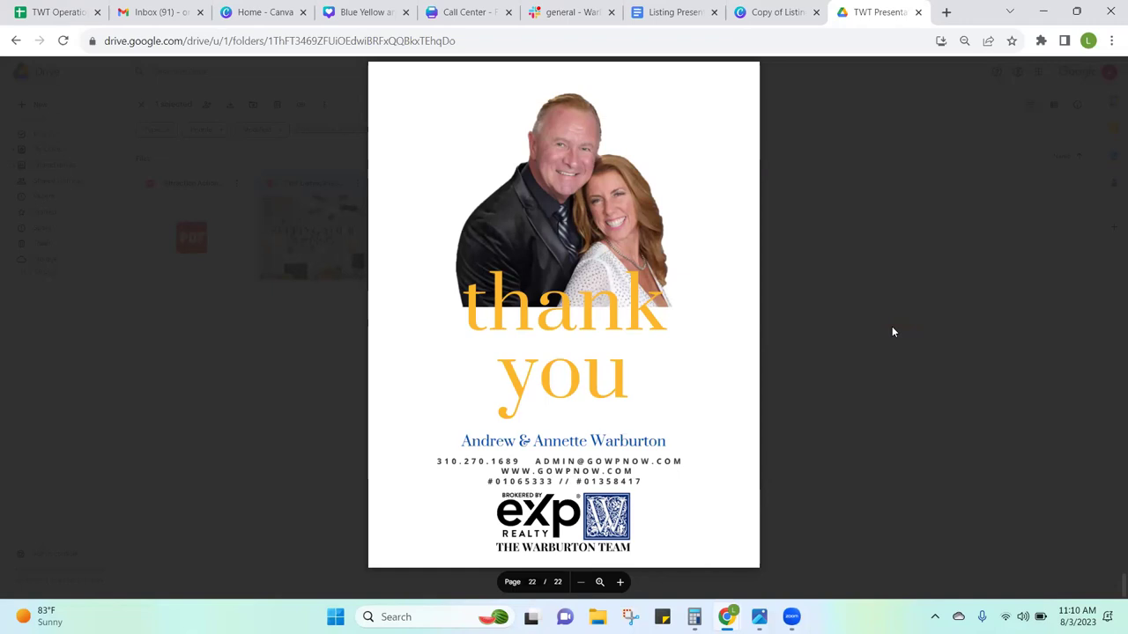
# Step: Reopen the TWT Listing Presentation PDF to page 4, Eight Steps to Success, then return to Canva
pyautogui.click(993, 342)
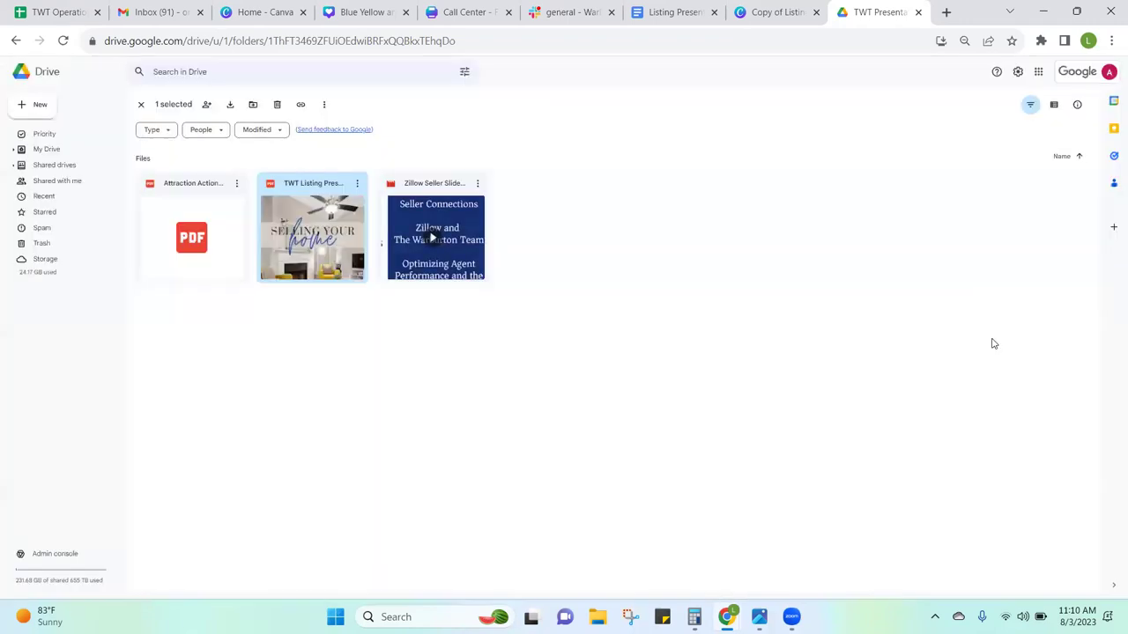
pyautogui.doubleClick(308, 260)
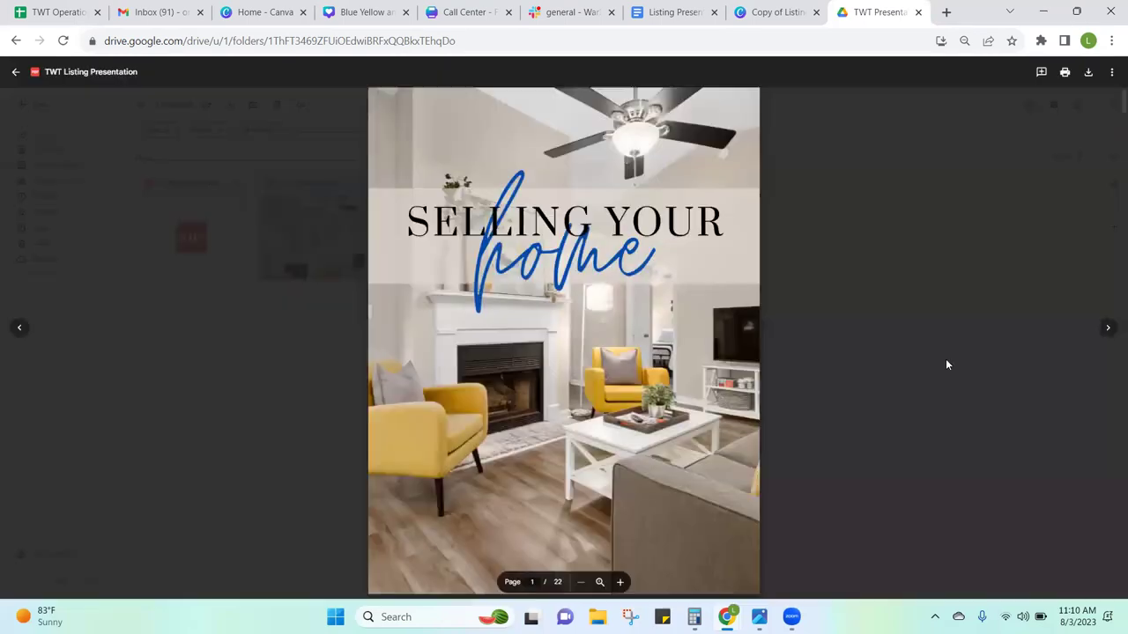
pyautogui.scroll(-1, 899, 371)
pyautogui.scroll(-10, 899, 377)
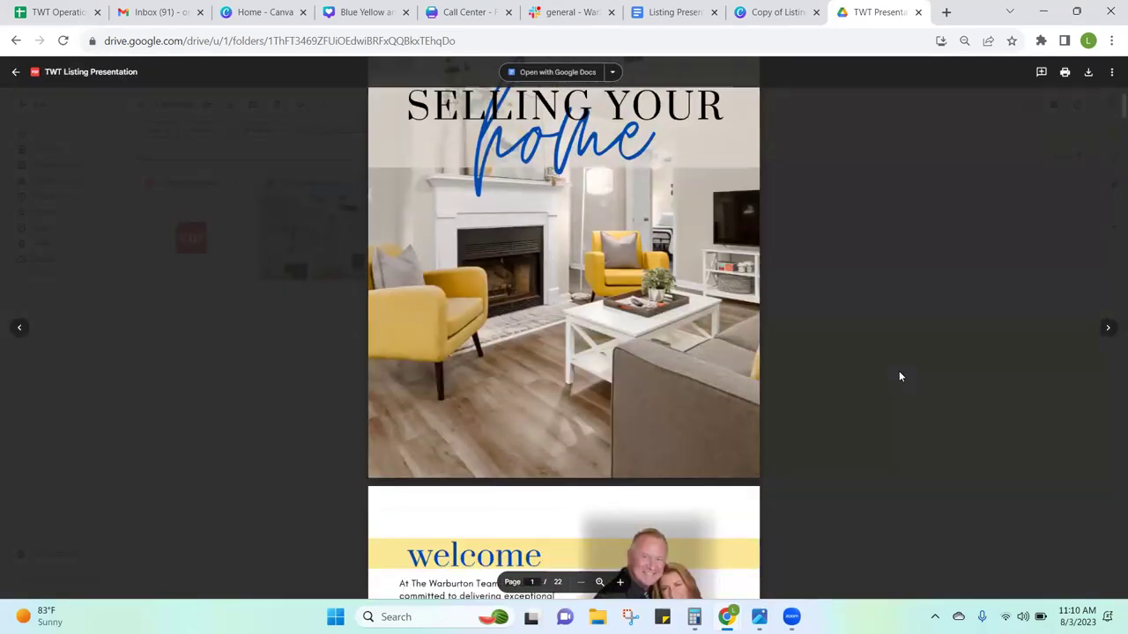
pyautogui.scroll(-5, 900, 376)
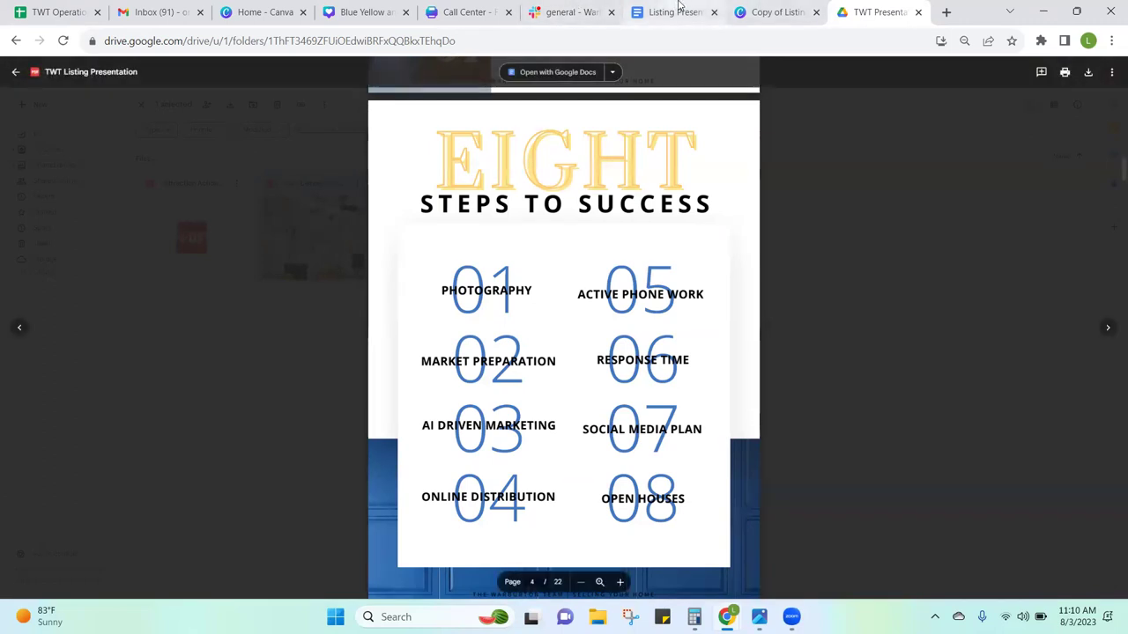
pyautogui.click(738, 9)
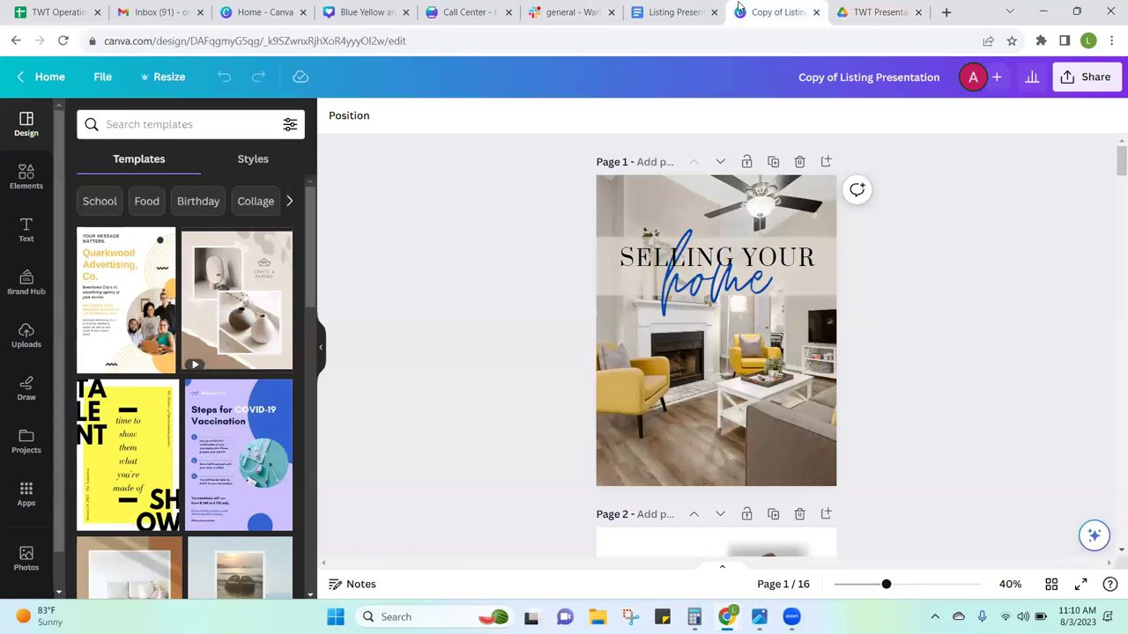
# Step: Move the Canva copy's view from page 15 back up to the page 2 welcome page
pyautogui.scroll(-8, 1110, 165)
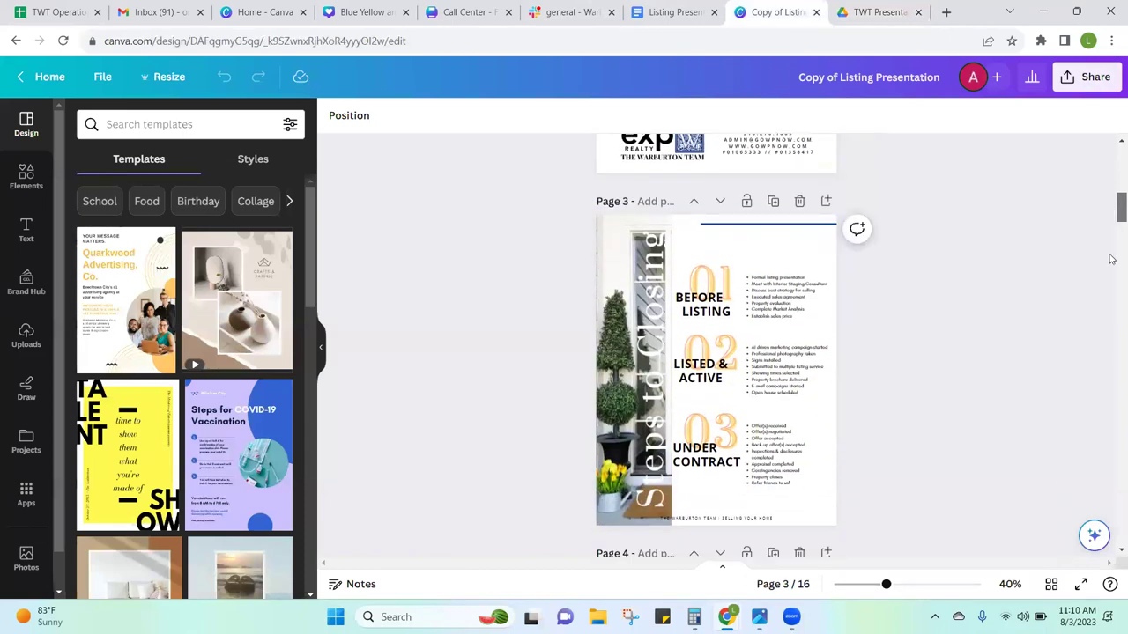
pyautogui.moveTo(1112, 217); pyautogui.dragTo(1112, 361)
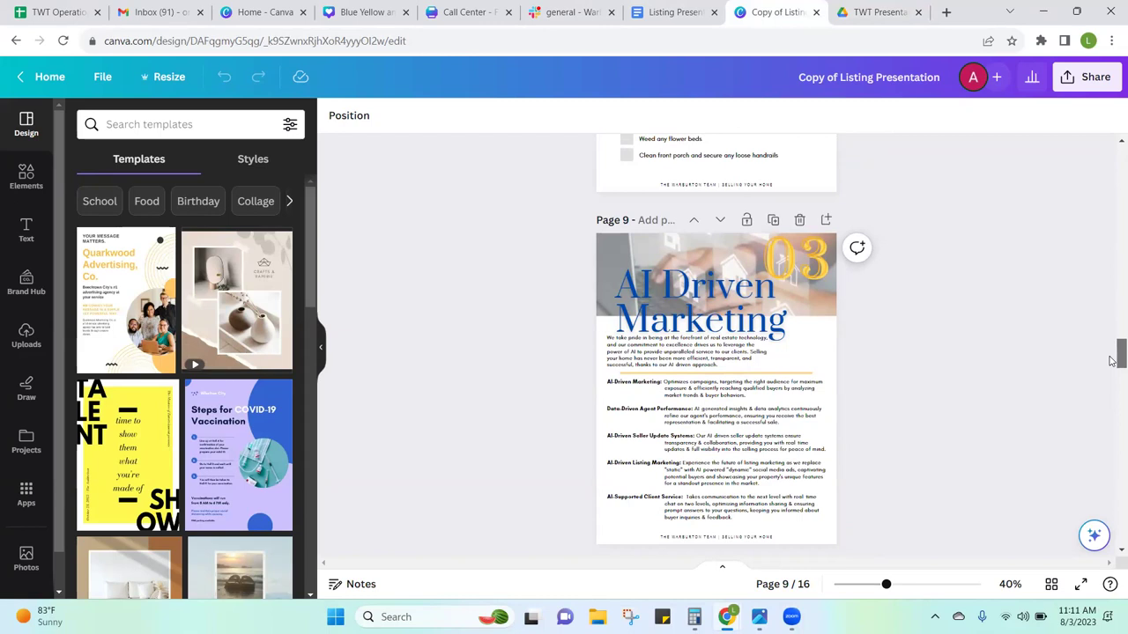
pyautogui.moveTo(1110, 361); pyautogui.dragTo(1112, 516)
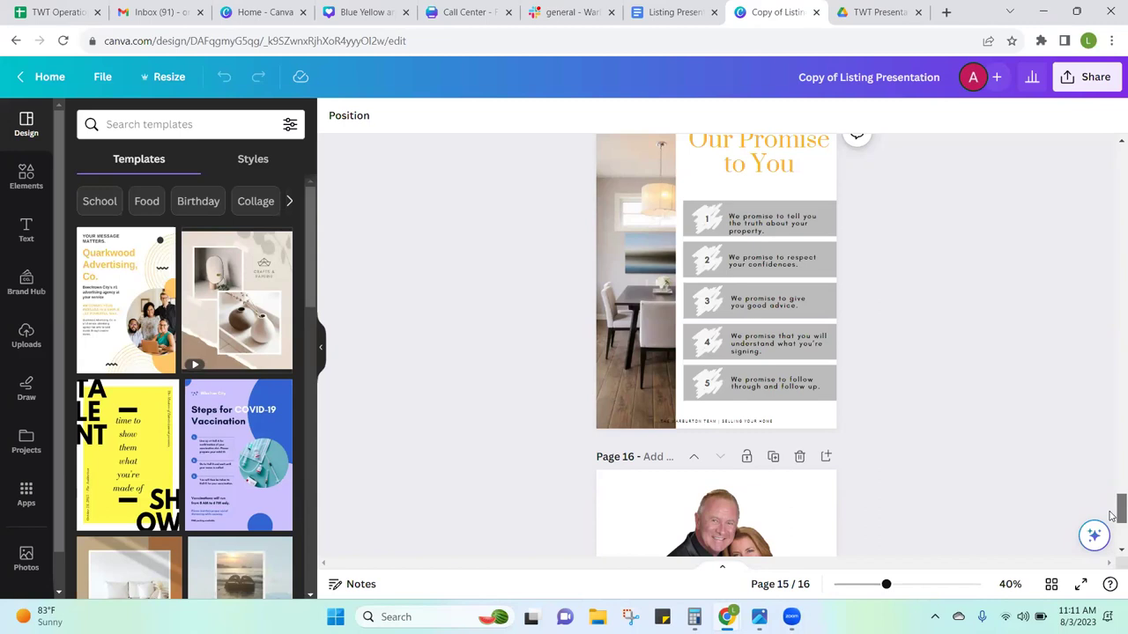
pyautogui.moveTo(1112, 516); pyautogui.dragTo(1111, 214)
pyautogui.scroll(3, 1112, 423)
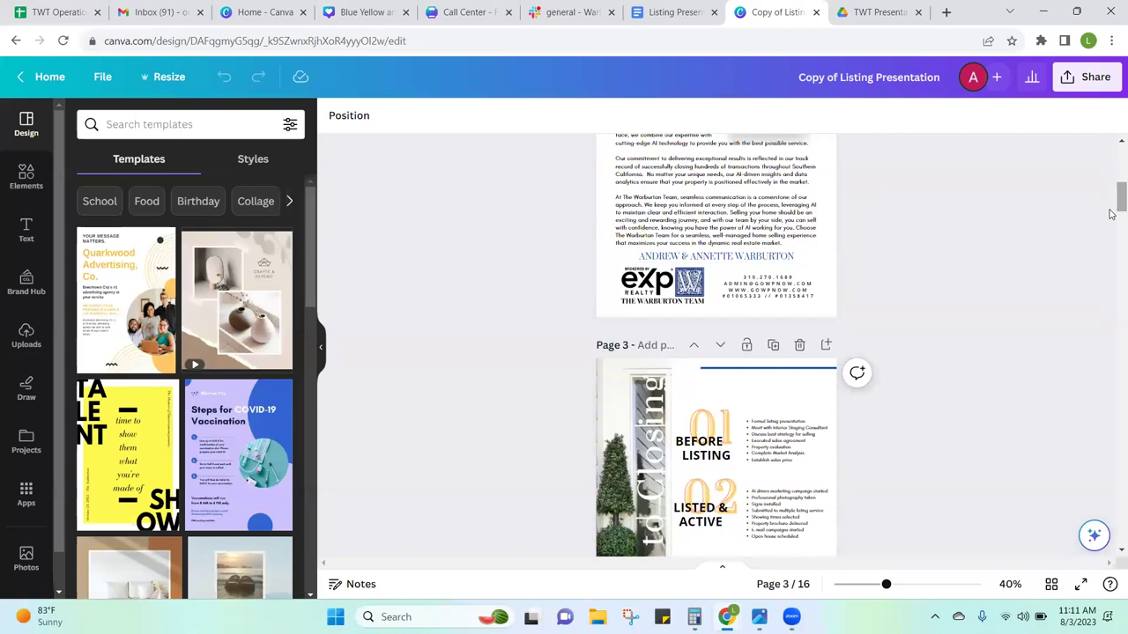
pyautogui.moveTo(1112, 215)
pyautogui.mouseDown()
pyautogui.moveTo(1112, 170)
pyautogui.moveTo(1112, 195)
pyautogui.mouseUp()
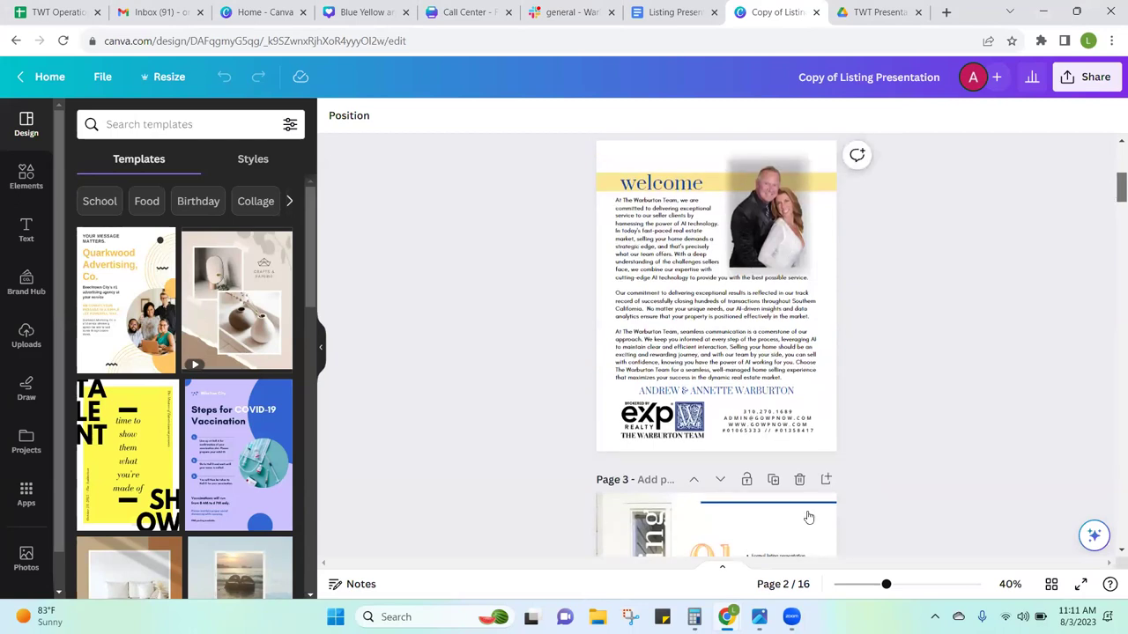
# Step: Zoom the Canva canvas from 40% to 59% with the welcome page in view
pyautogui.click(886, 585)
pyautogui.moveTo(887, 584); pyautogui.dragTo(901, 581)
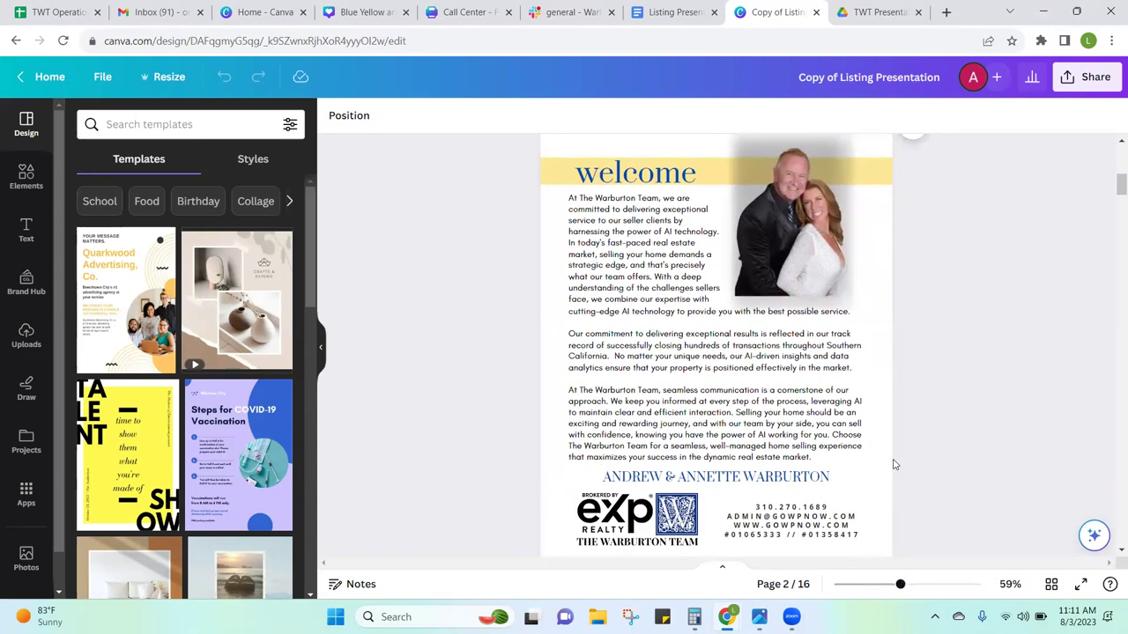
pyautogui.scroll(-12, 1112, 189)
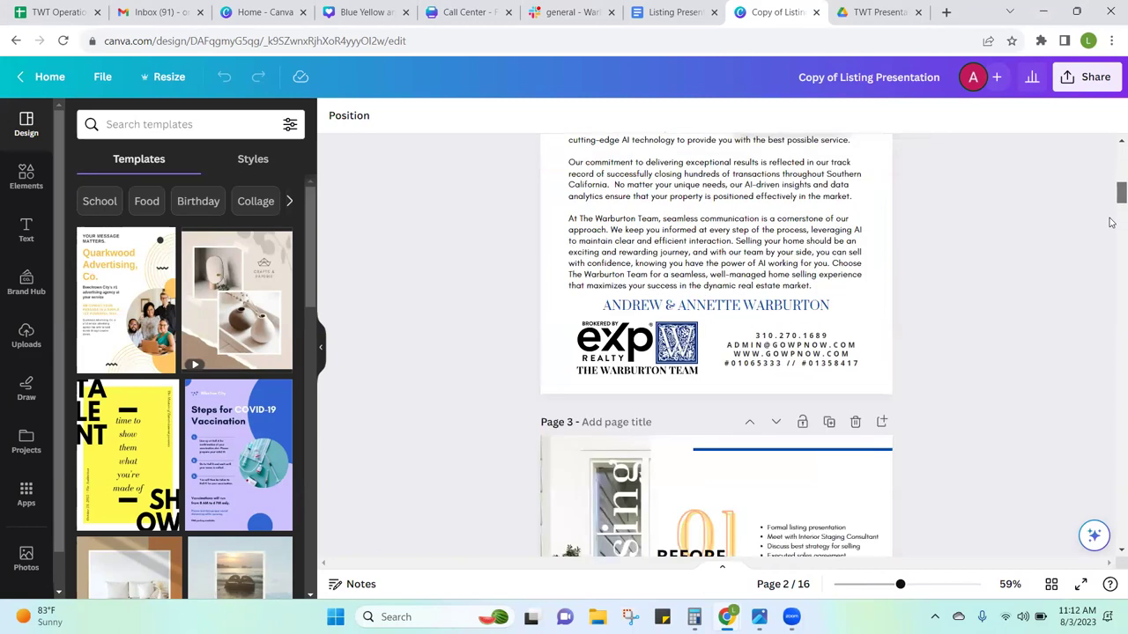
pyautogui.scroll(12, 1111, 211)
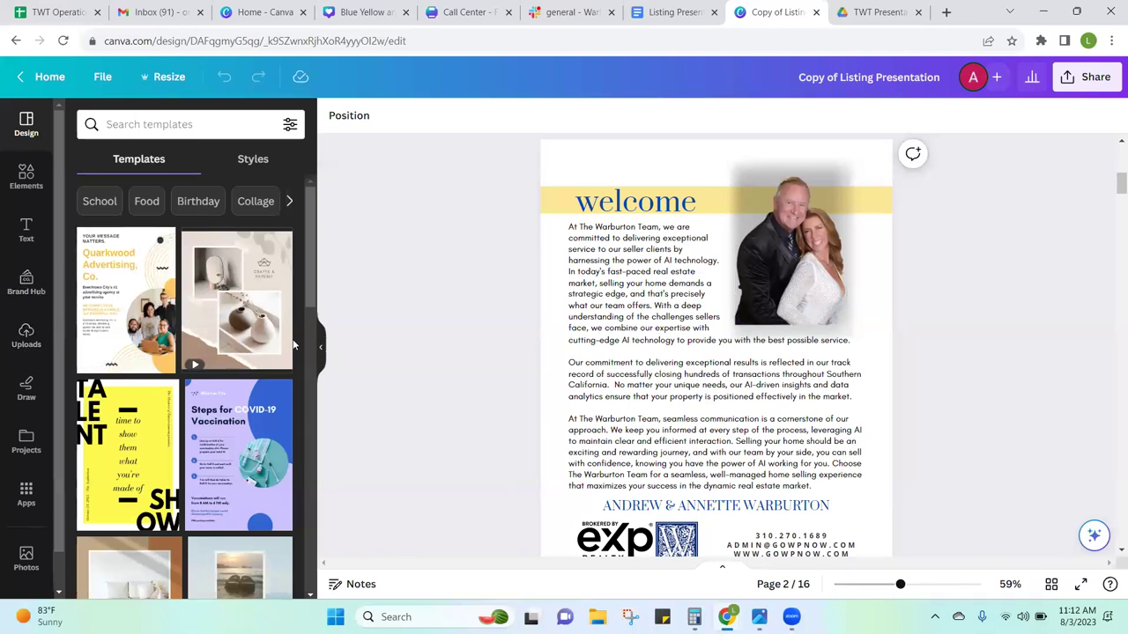
# Step: Drag the uploaded blonde woman's portrait from Uploads onto the welcome page's couple photo
pyautogui.click(33, 342)
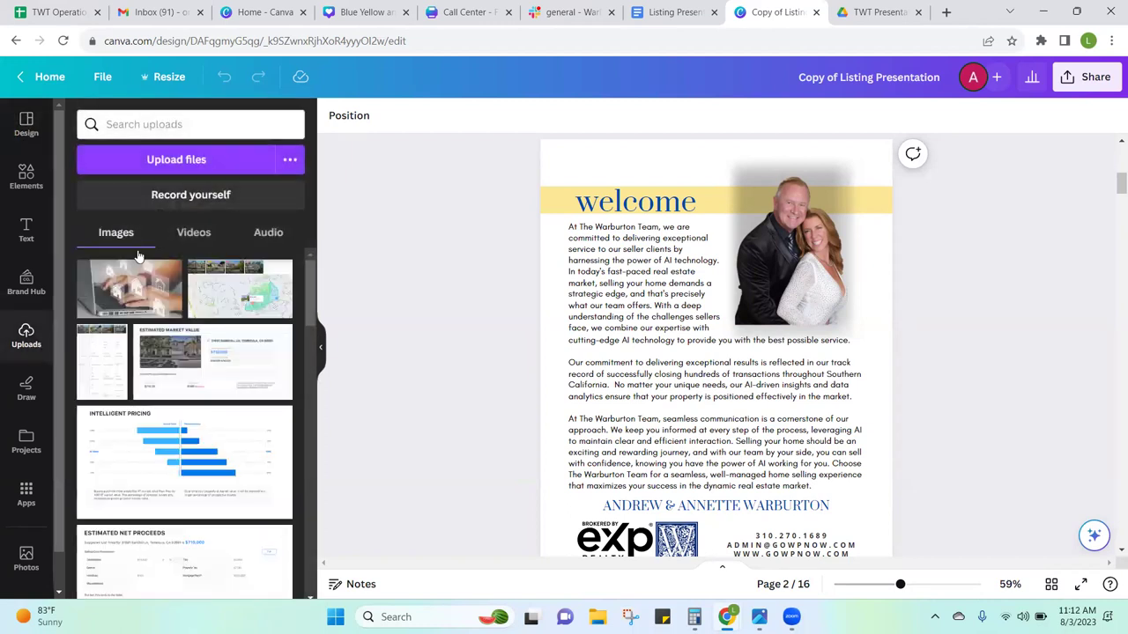
pyautogui.click(202, 162)
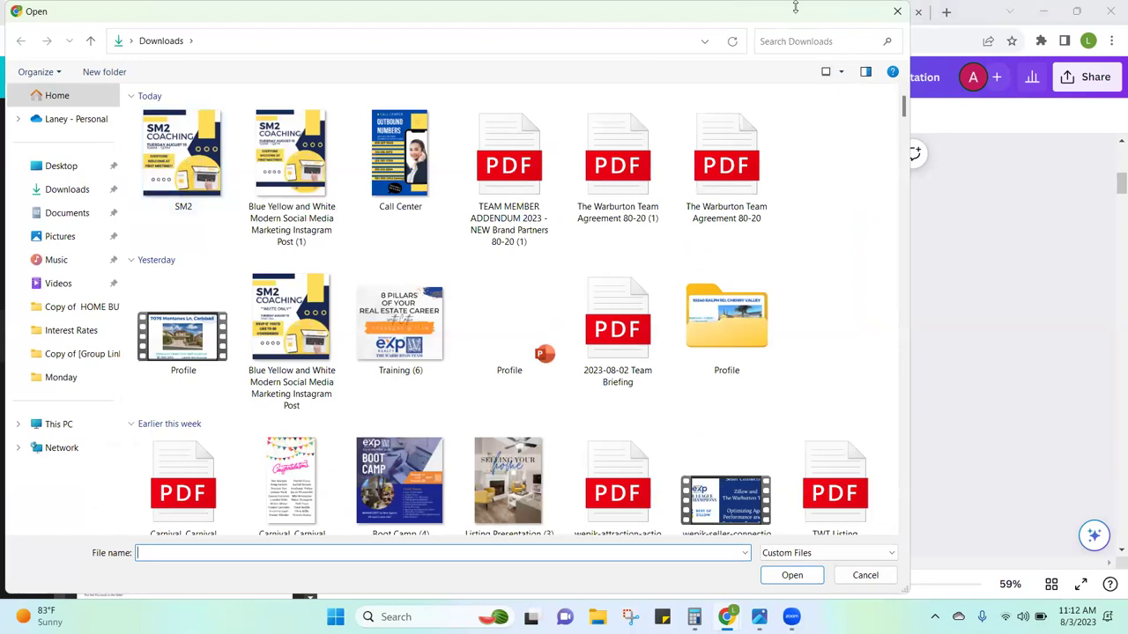
pyautogui.click(896, 14)
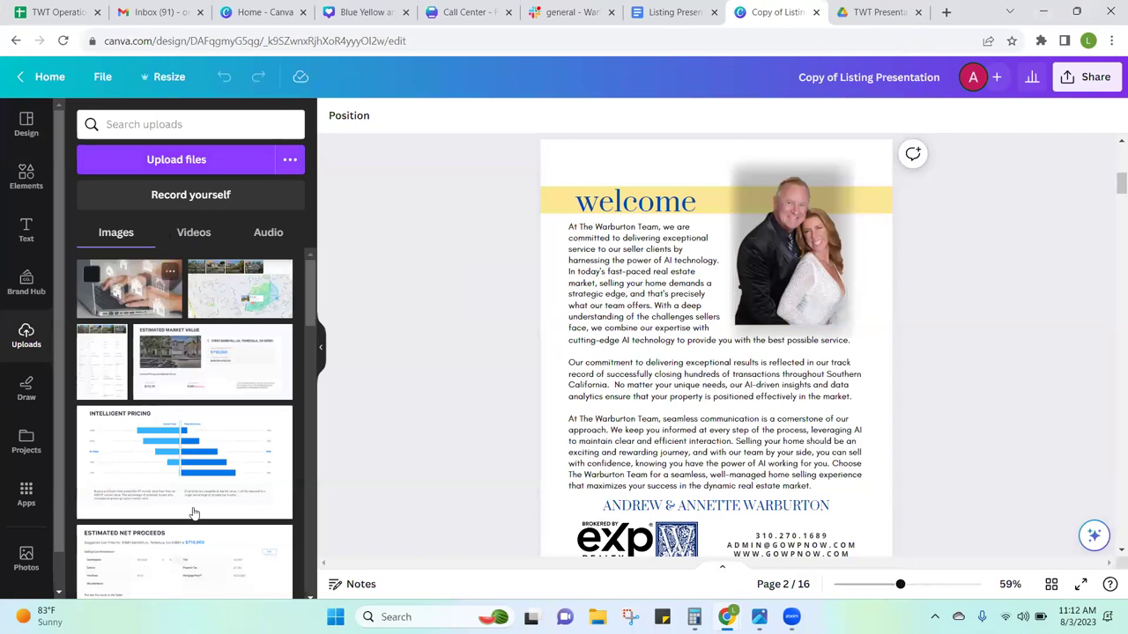
pyautogui.moveTo(311, 298); pyautogui.dragTo(294, 566)
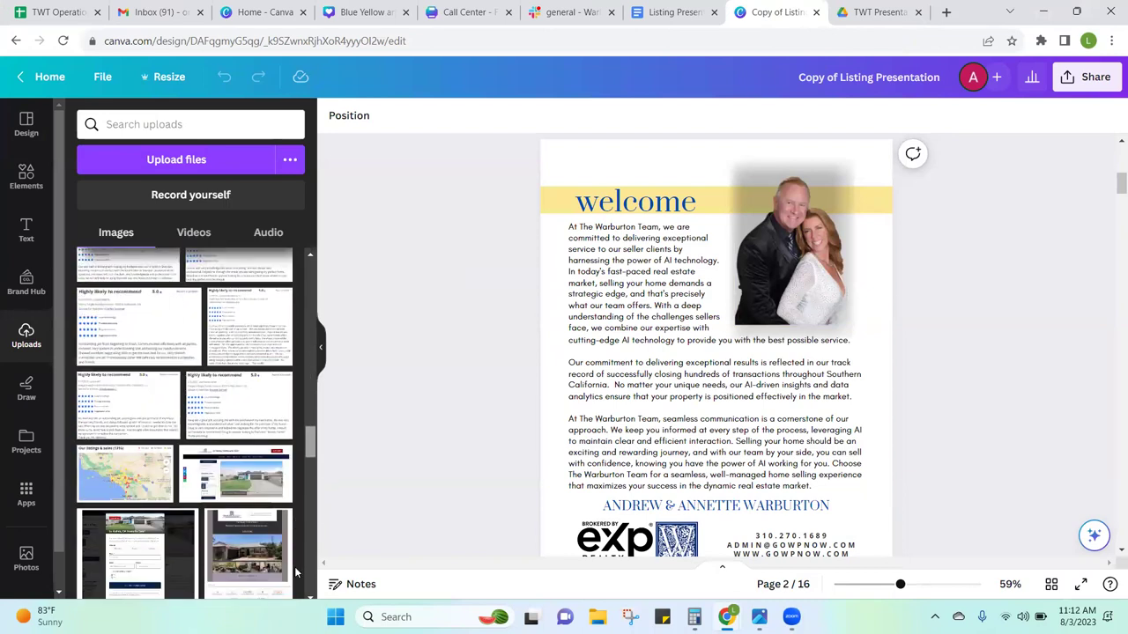
pyautogui.moveTo(307, 448); pyautogui.dragTo(812, 254)
pyautogui.scroll(-8, 302, 432)
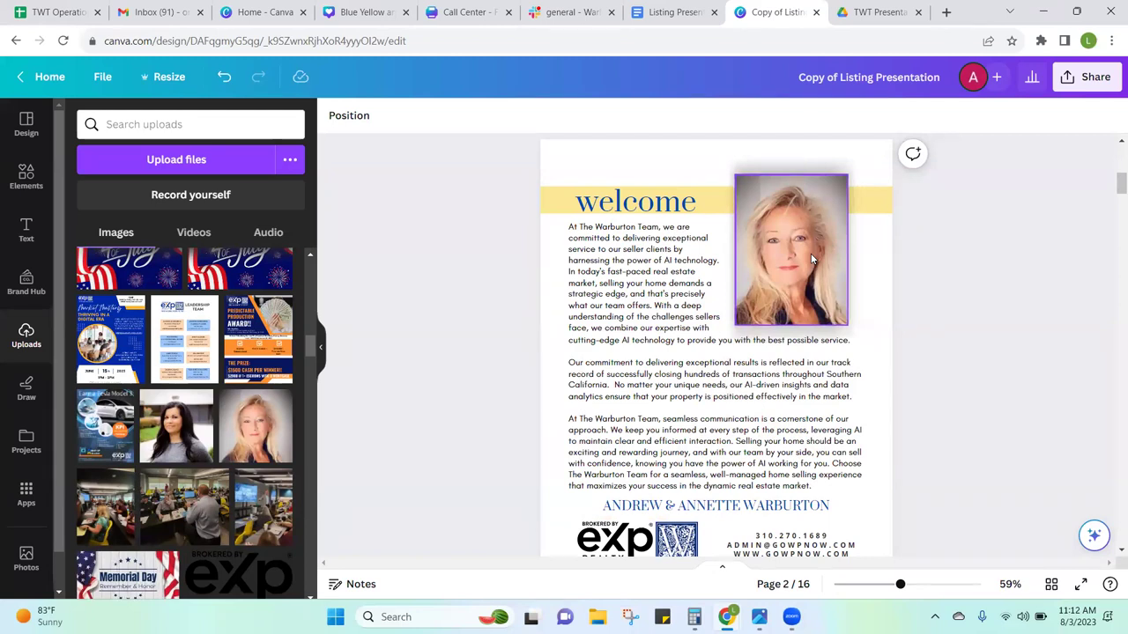
pyautogui.moveTo(242, 426); pyautogui.dragTo(738, 228)
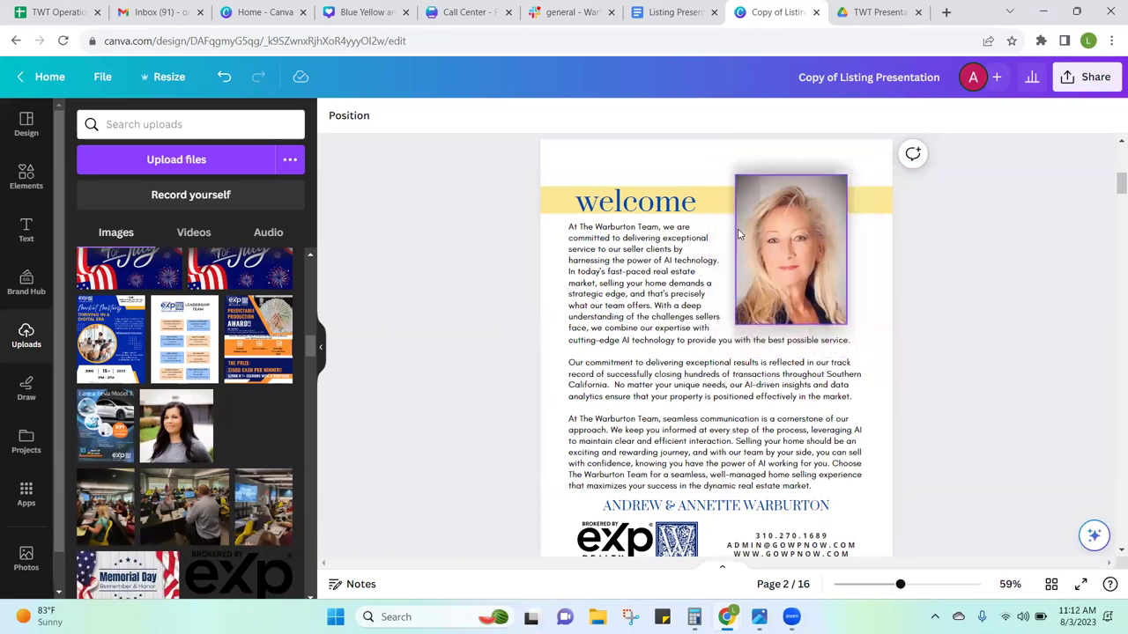
pyautogui.moveTo(157, 410); pyautogui.dragTo(740, 217)
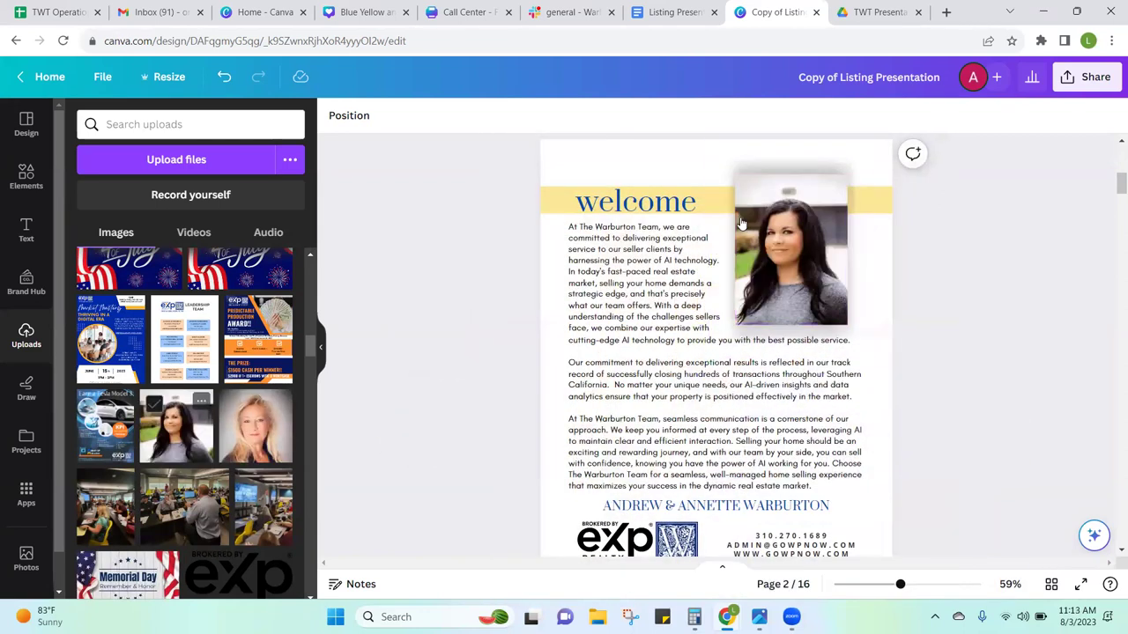
pyautogui.moveTo(255, 426); pyautogui.dragTo(736, 261)
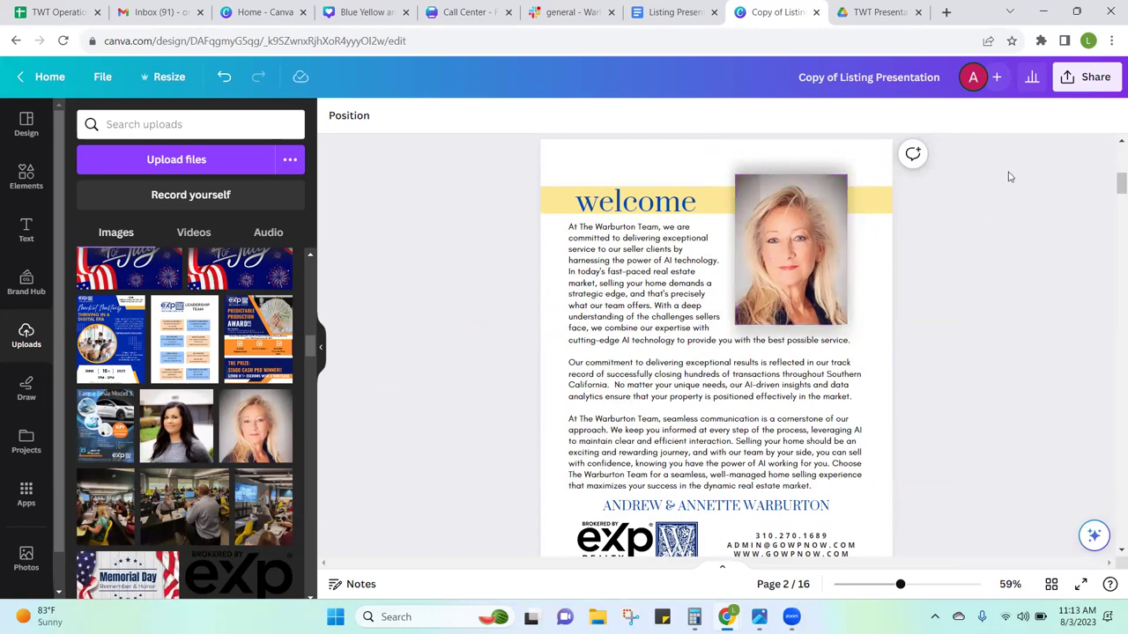
pyautogui.scroll(4, 1111, 176)
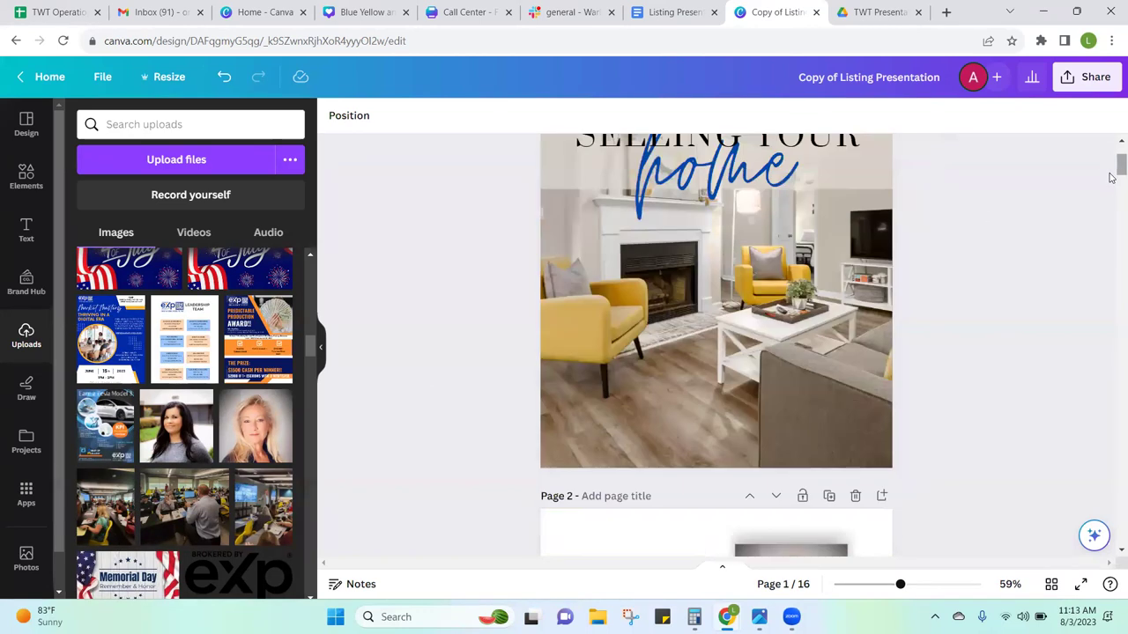
# Step: Replace the team name heading above the eXp logo with the new agent's name
pyautogui.scroll(-4, 1110, 177)
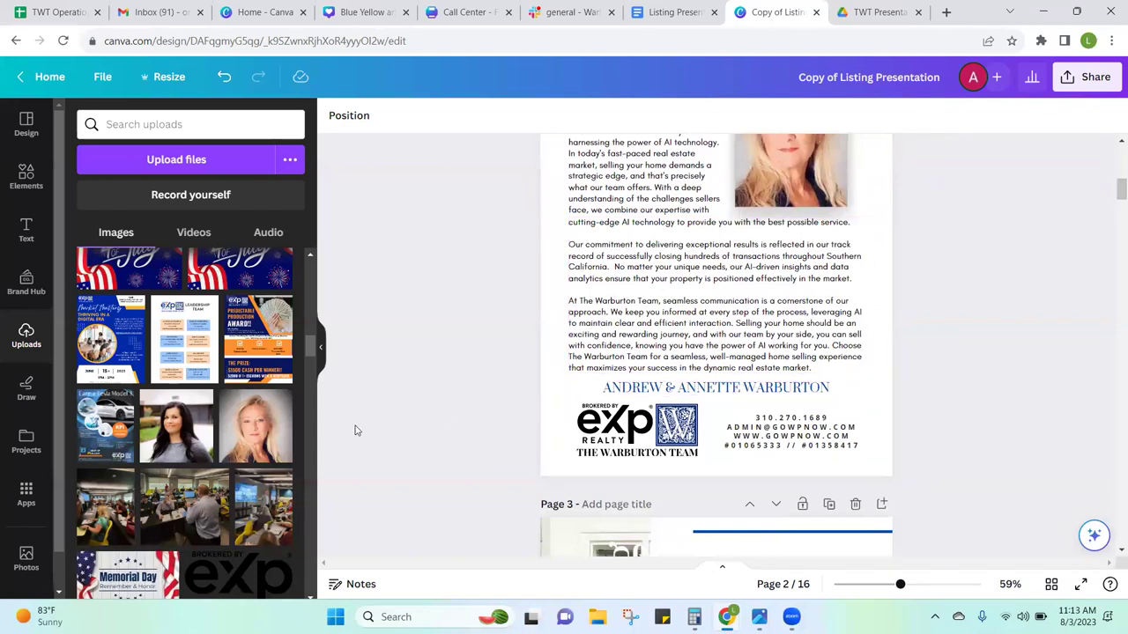
pyautogui.doubleClick(642, 389)
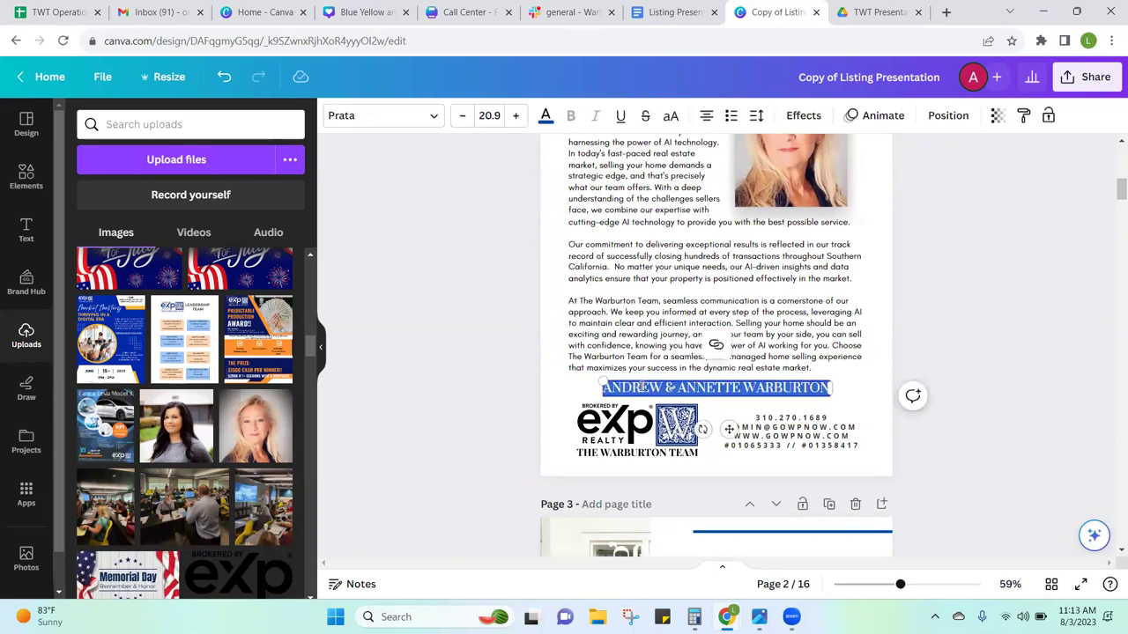
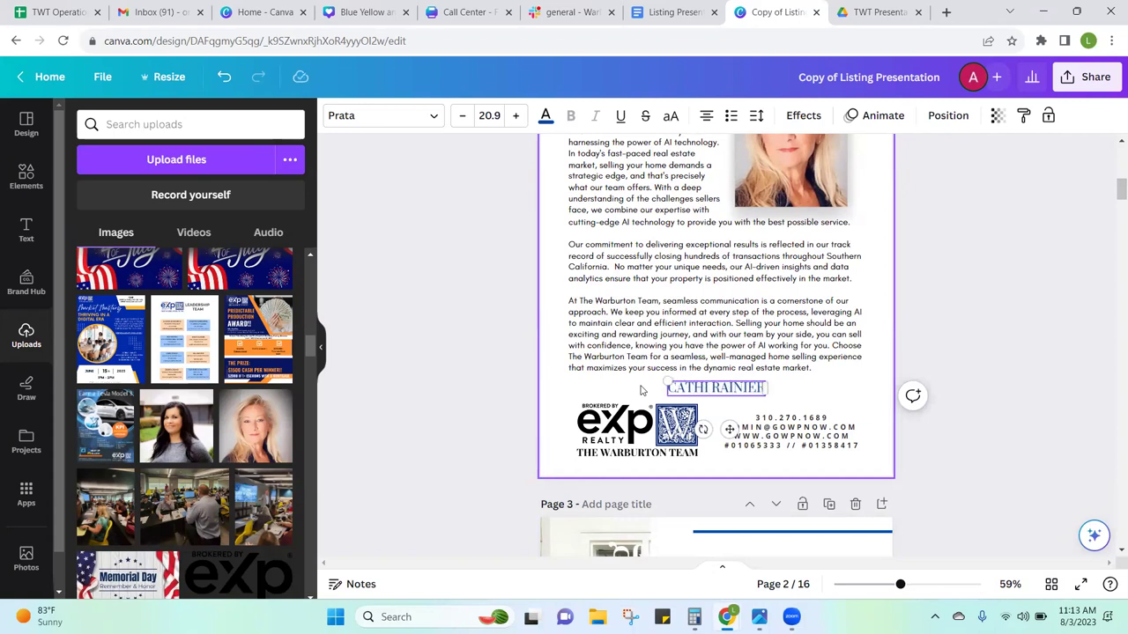
pyautogui.click(829, 422)
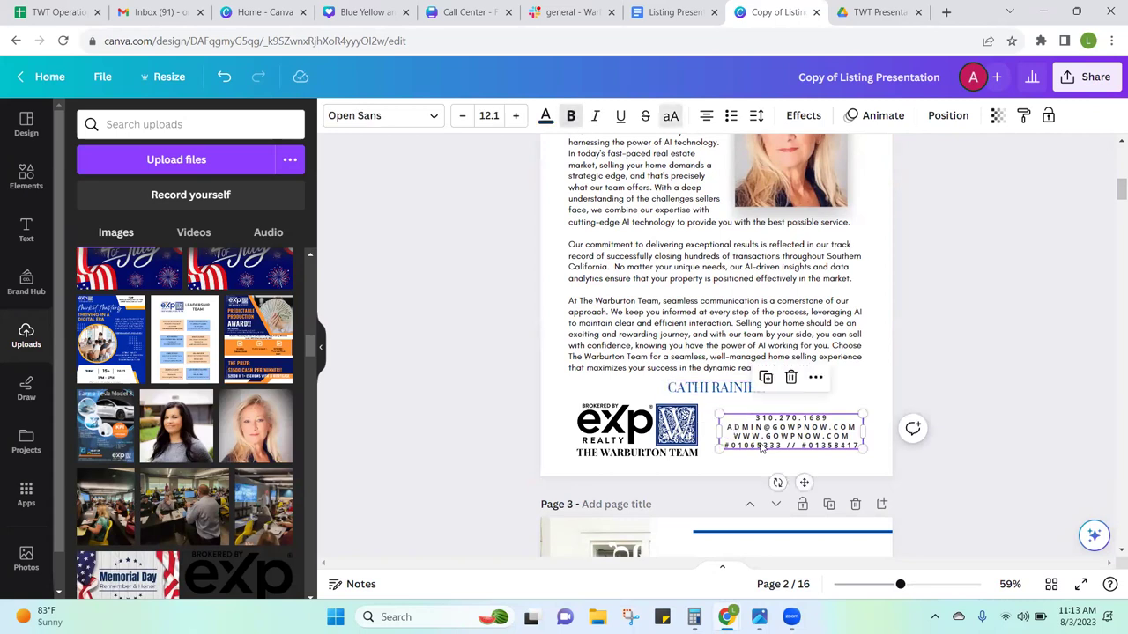
pyautogui.click(865, 402)
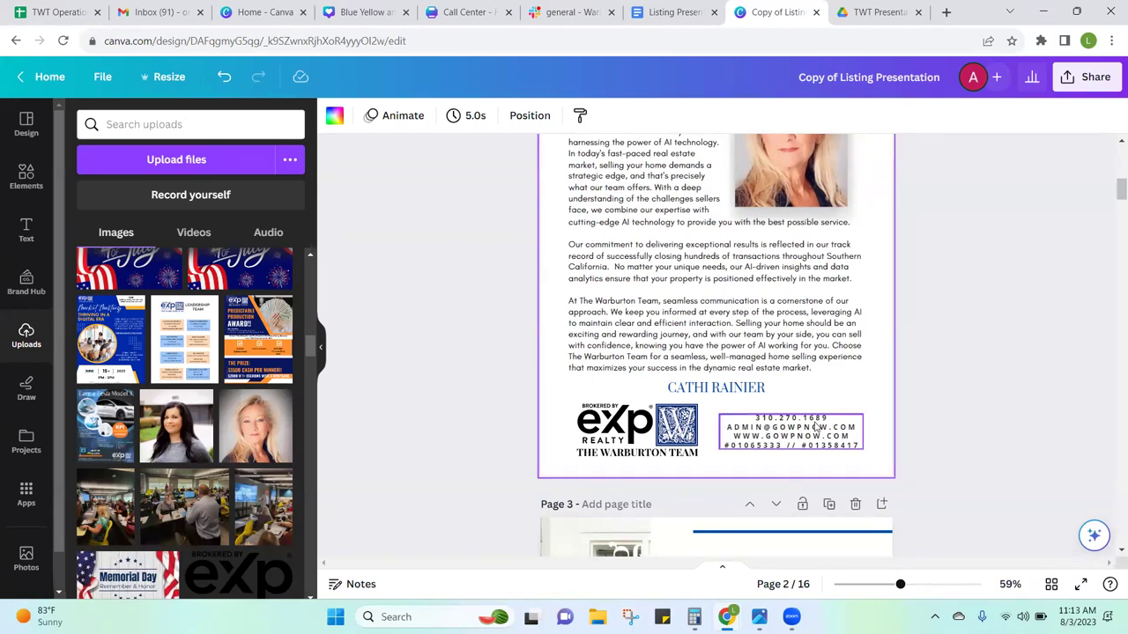
# Step: Replace the contact block's phone number with the agent's phone, on its own line
pyautogui.doubleClick(803, 421)
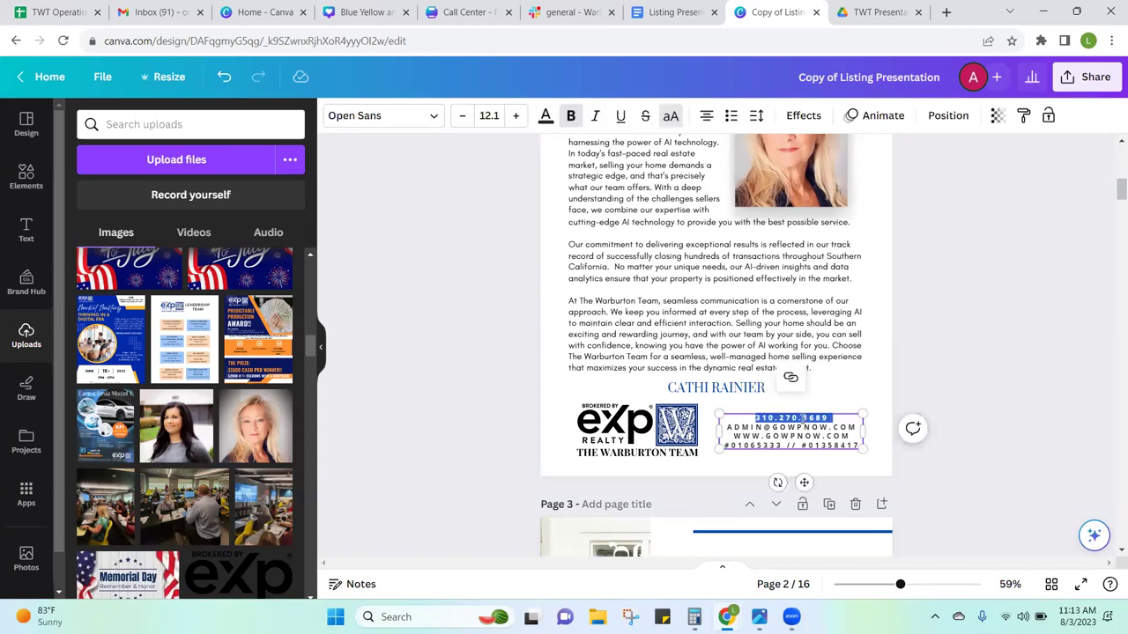
pyautogui.write('760.55.')
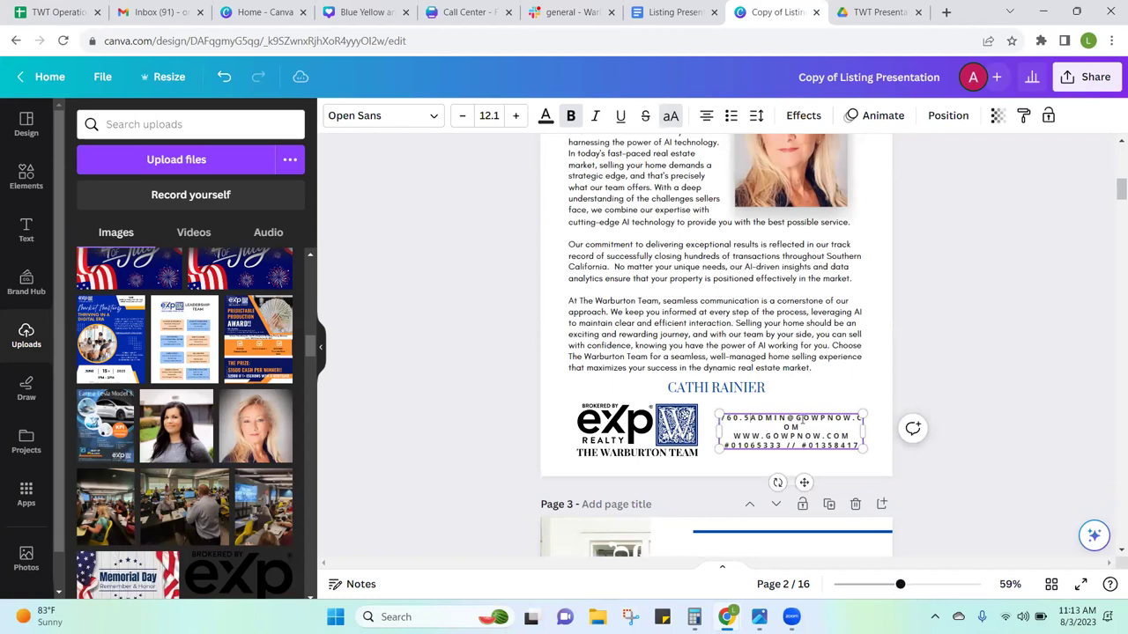
pyautogui.write('5896')
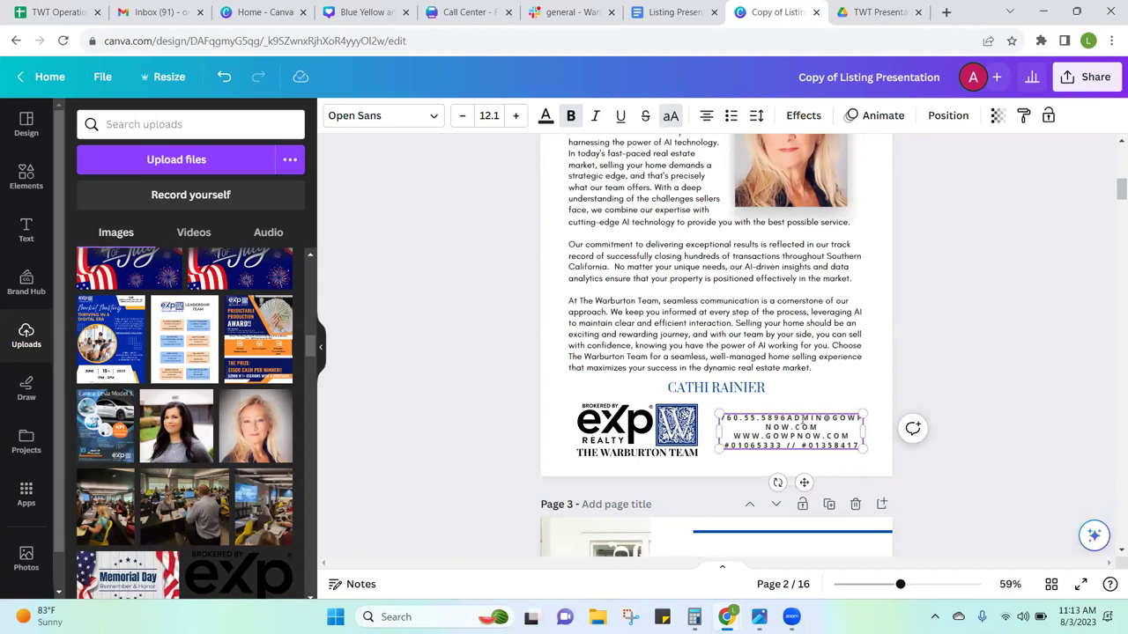
pyautogui.press('Return')
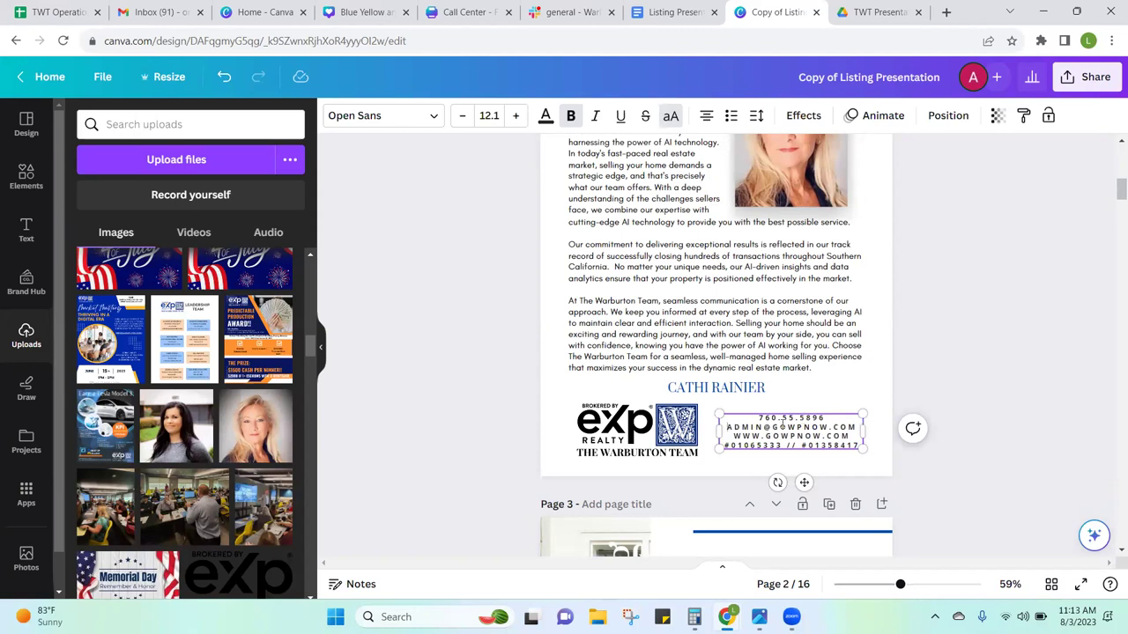
# Step: Delete the first licence number, leaving the remaining one on its own line
pyautogui.doubleClick(781, 427)
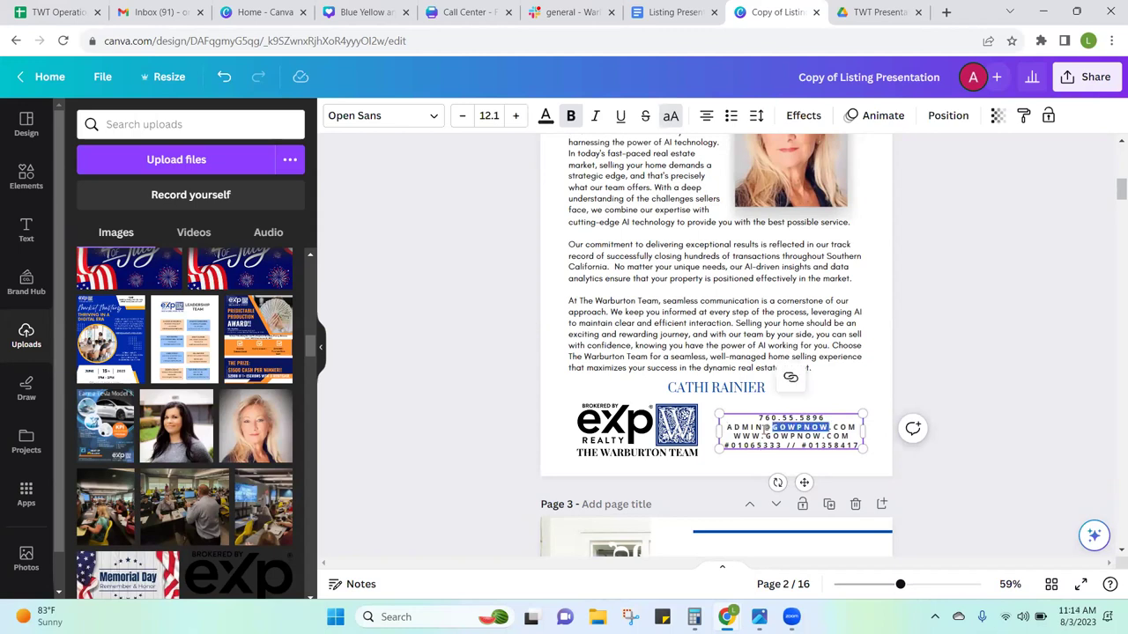
pyautogui.click(761, 435)
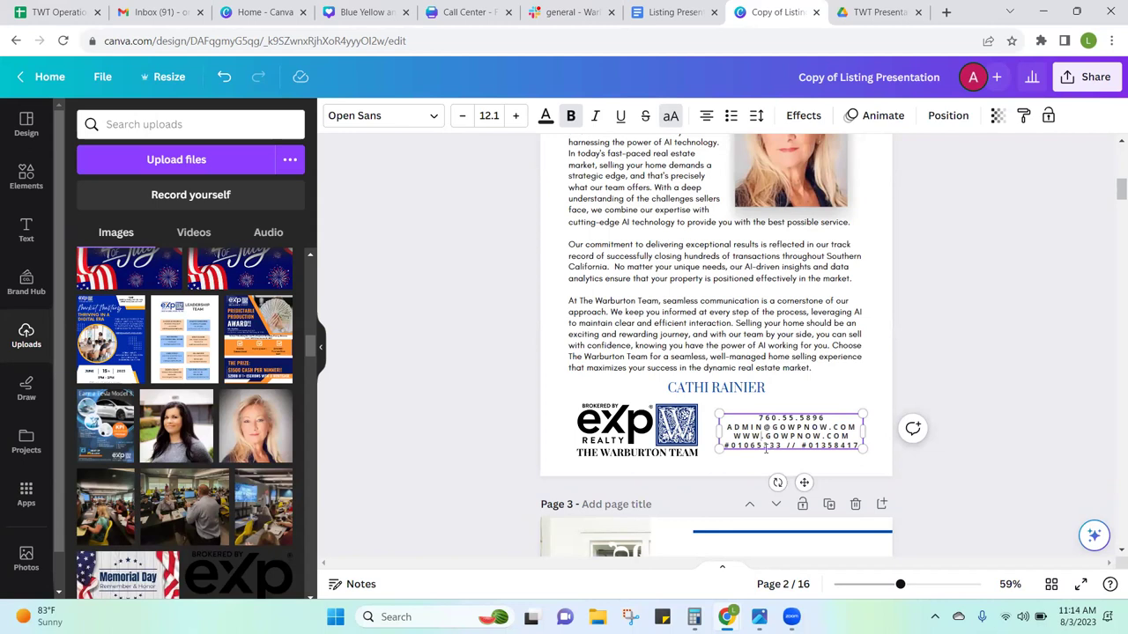
pyautogui.rightClick(824, 463)
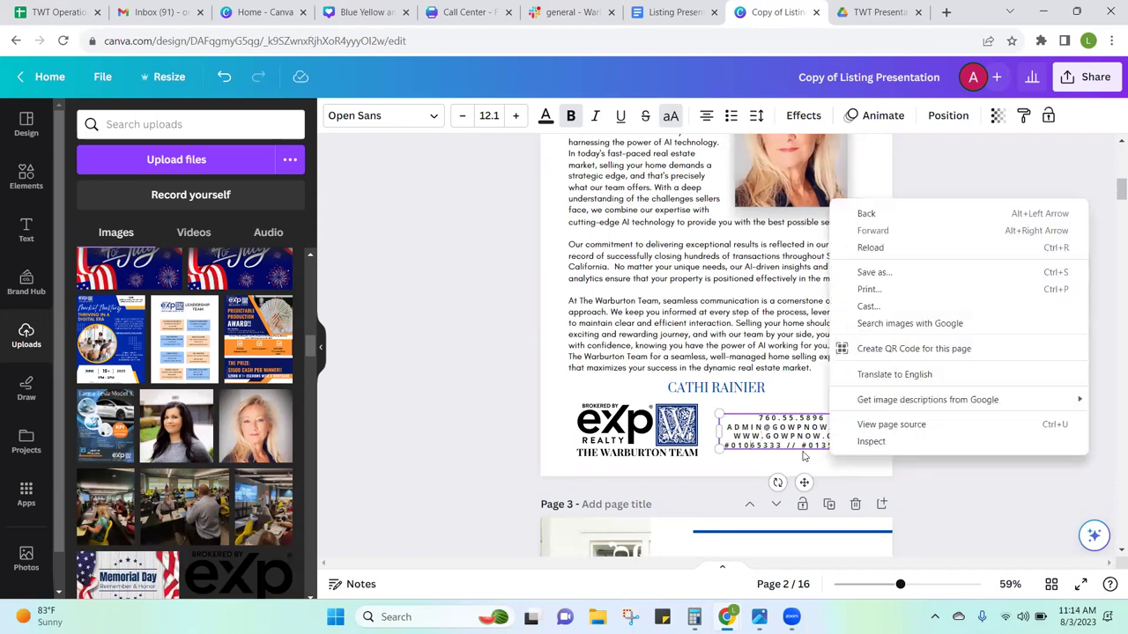
pyautogui.click(806, 453)
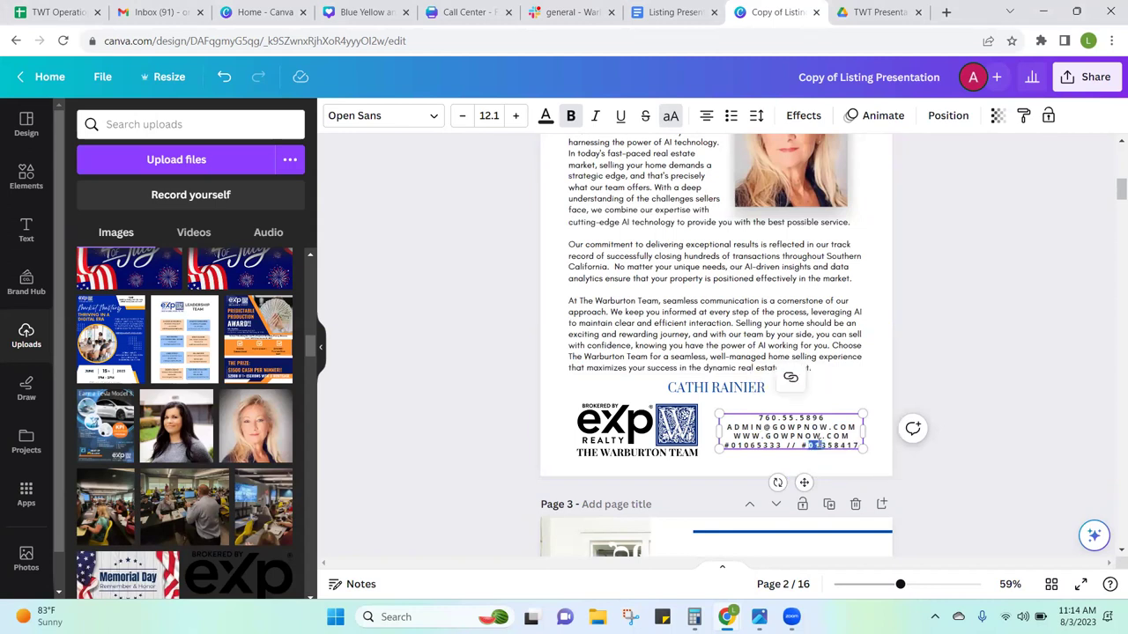
pyautogui.click(798, 447)
pyautogui.press('BackSpace')
pyautogui.press('BackSpace')
pyautogui.press('BackSpace')
pyautogui.press('BackSpace')
pyautogui.press('BackSpace')
pyautogui.press('BackSpace')
pyautogui.press('BackSpace')
pyautogui.press('BackSpace')
pyautogui.press('BackSpace')
pyautogui.press('BackSpace')
pyautogui.press('BackSpace')
pyautogui.press('BackSpace')
pyautogui.press('BackSpace')
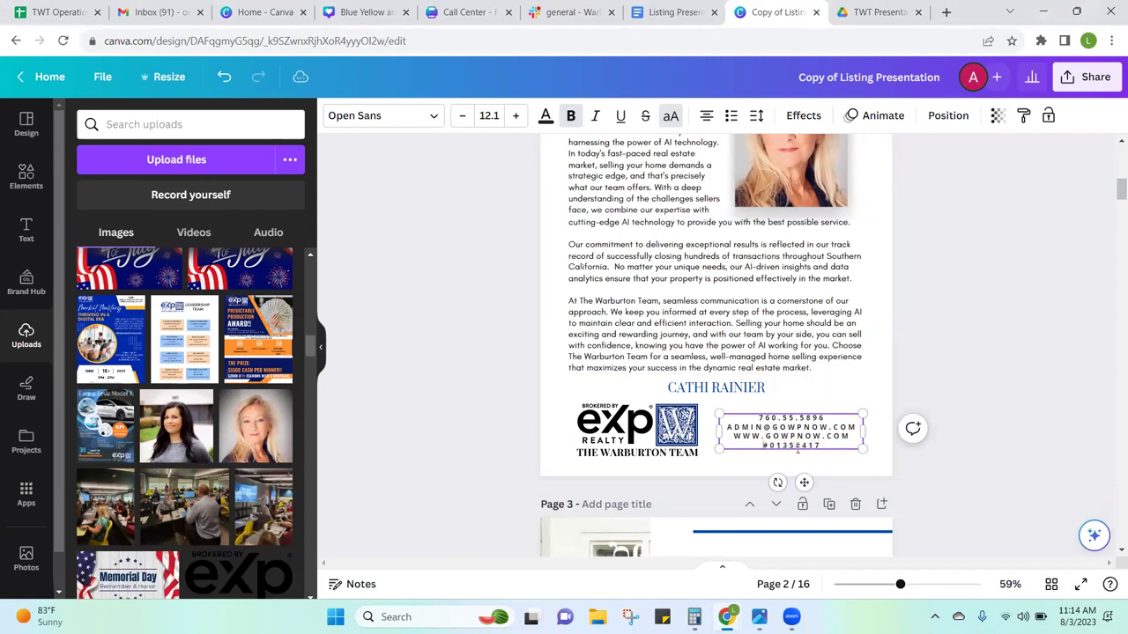
pyautogui.press('Return')
pyautogui.click(768, 437)
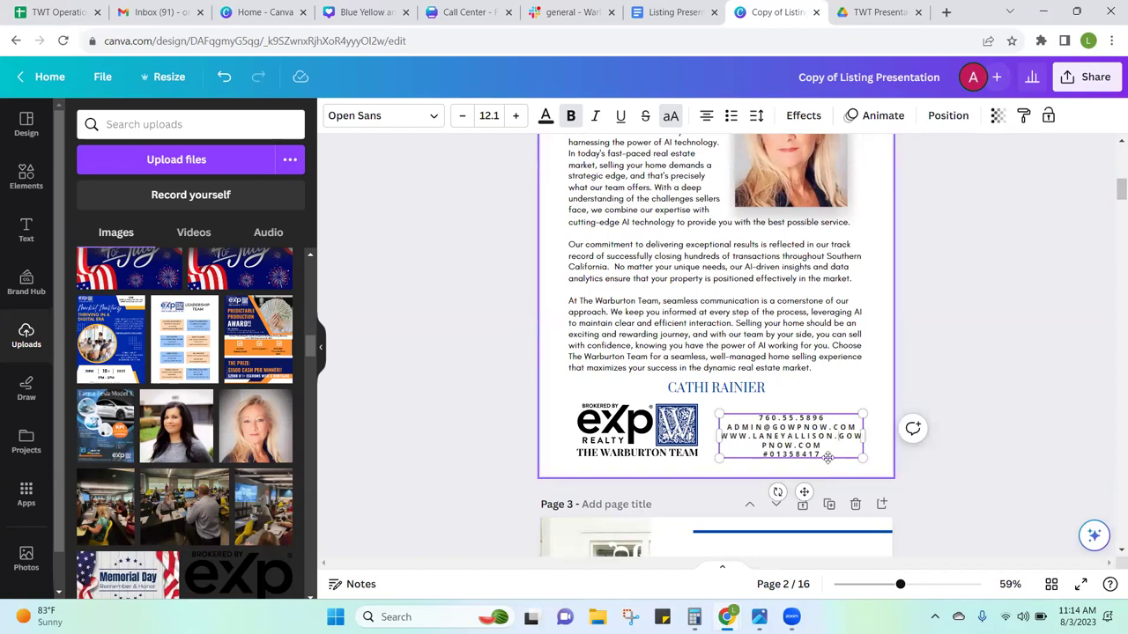
pyautogui.moveTo(723, 435); pyautogui.dragTo(844, 445)
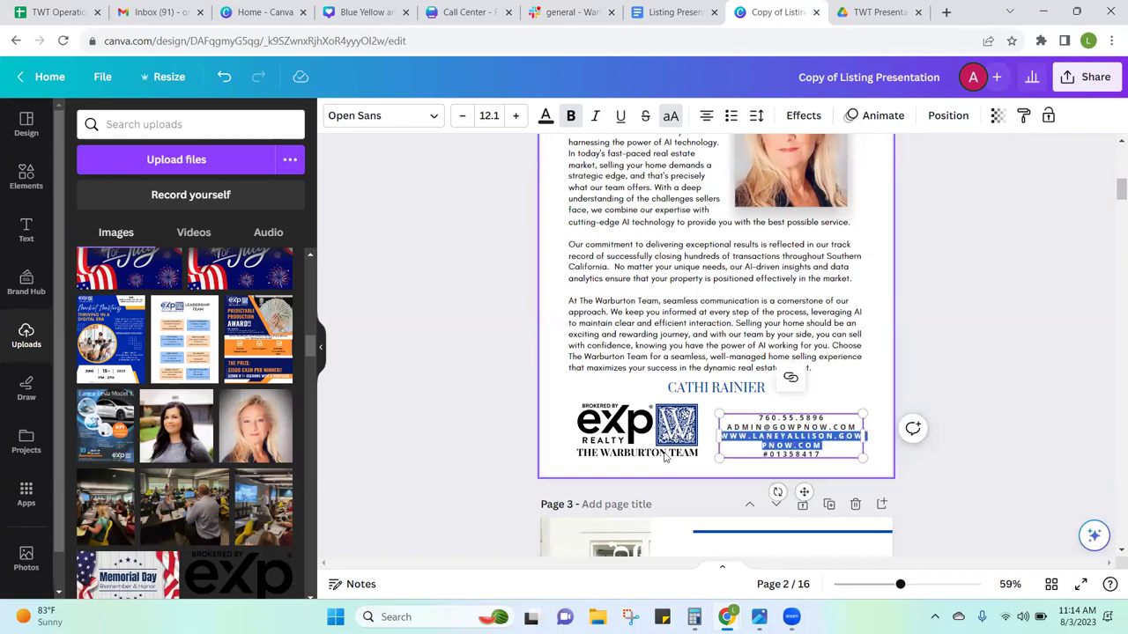
pyautogui.click(692, 432)
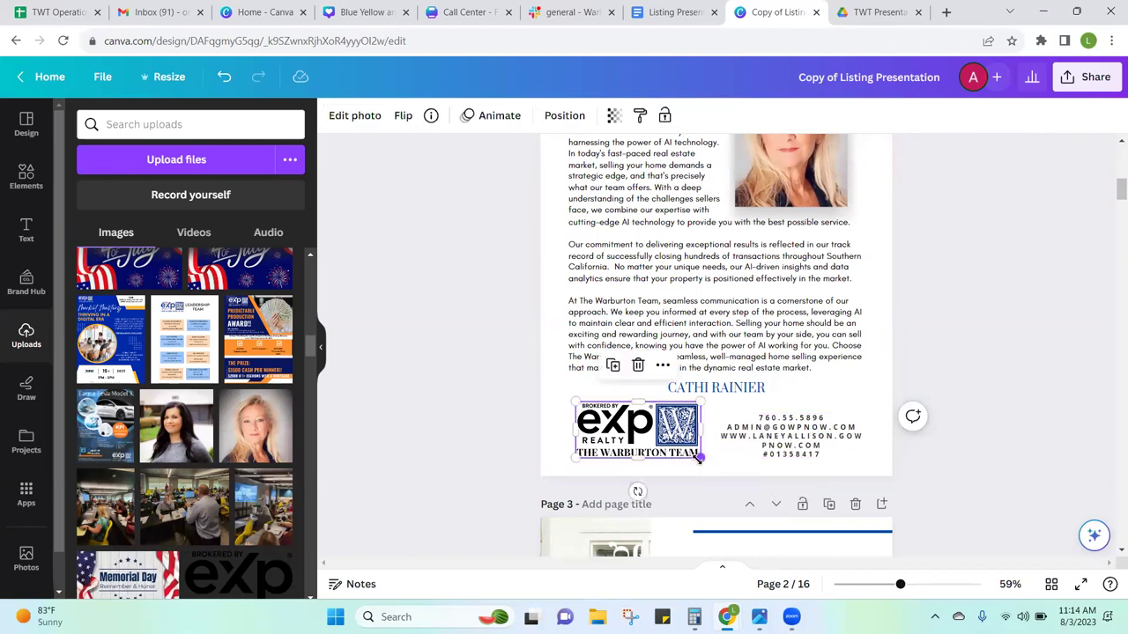
# Step: Shrink the eXp Warburton logo and resize the contact details box beside it
pyautogui.moveTo(700, 457); pyautogui.dragTo(676, 447)
pyautogui.click(782, 455)
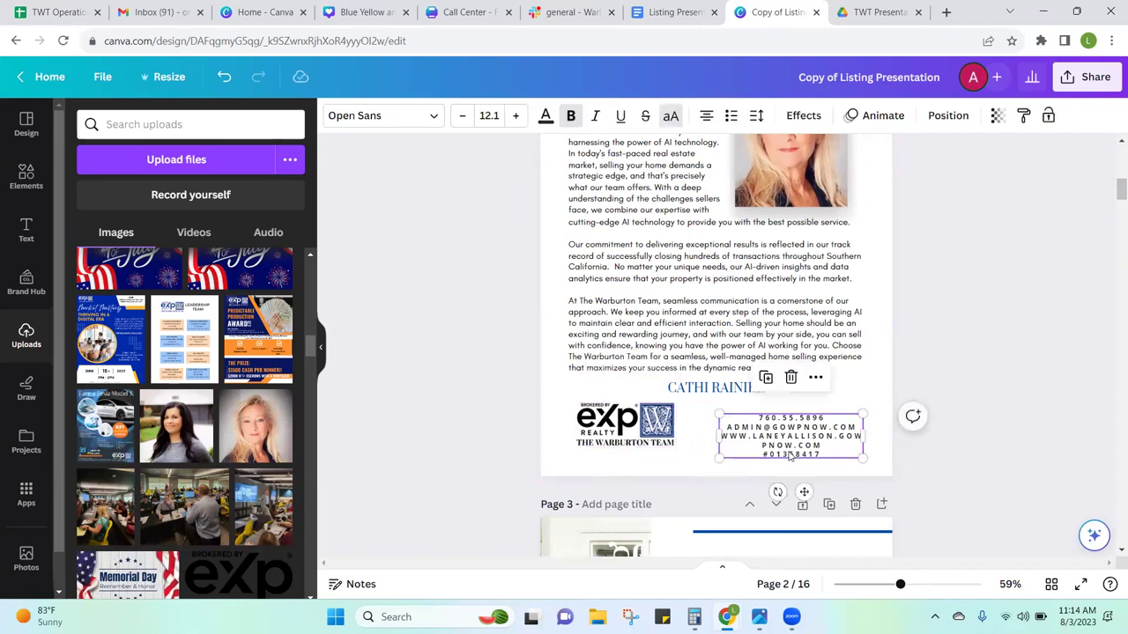
pyautogui.moveTo(720, 414); pyautogui.dragTo(686, 404)
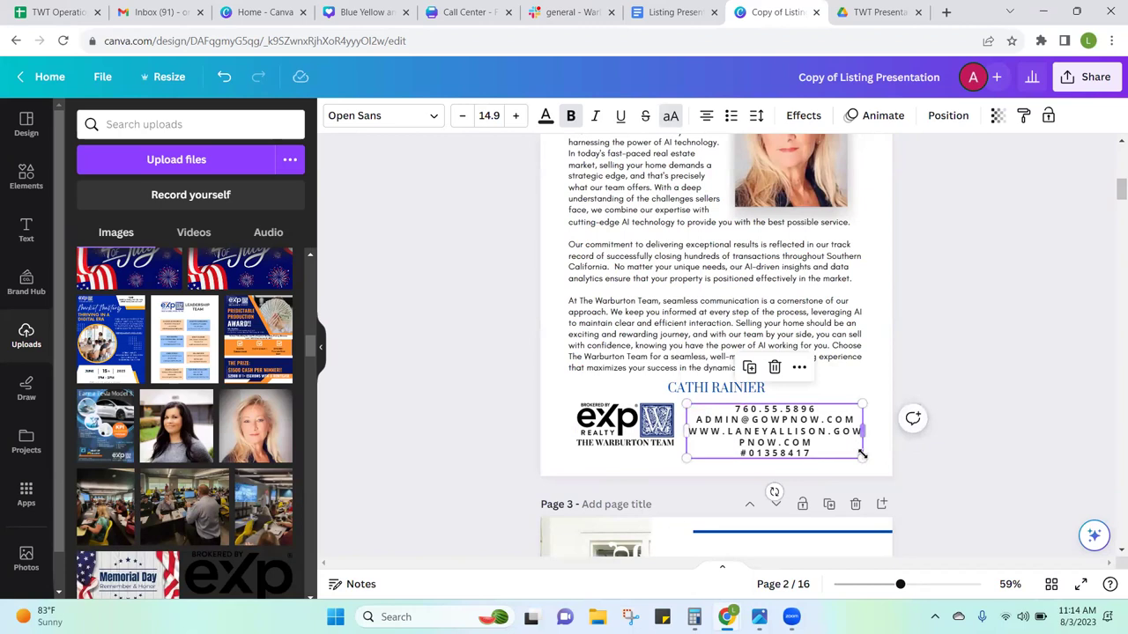
pyautogui.moveTo(863, 458)
pyautogui.mouseDown()
pyautogui.moveTo(881, 462)
pyautogui.moveTo(851, 455)
pyautogui.mouseUp()
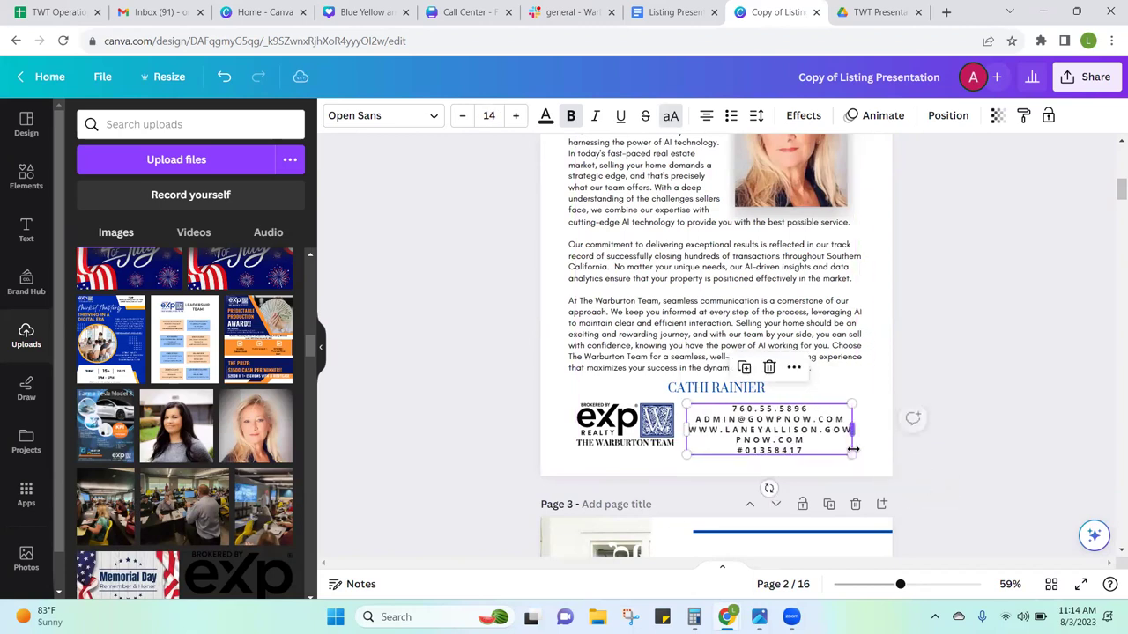
pyautogui.click(812, 456)
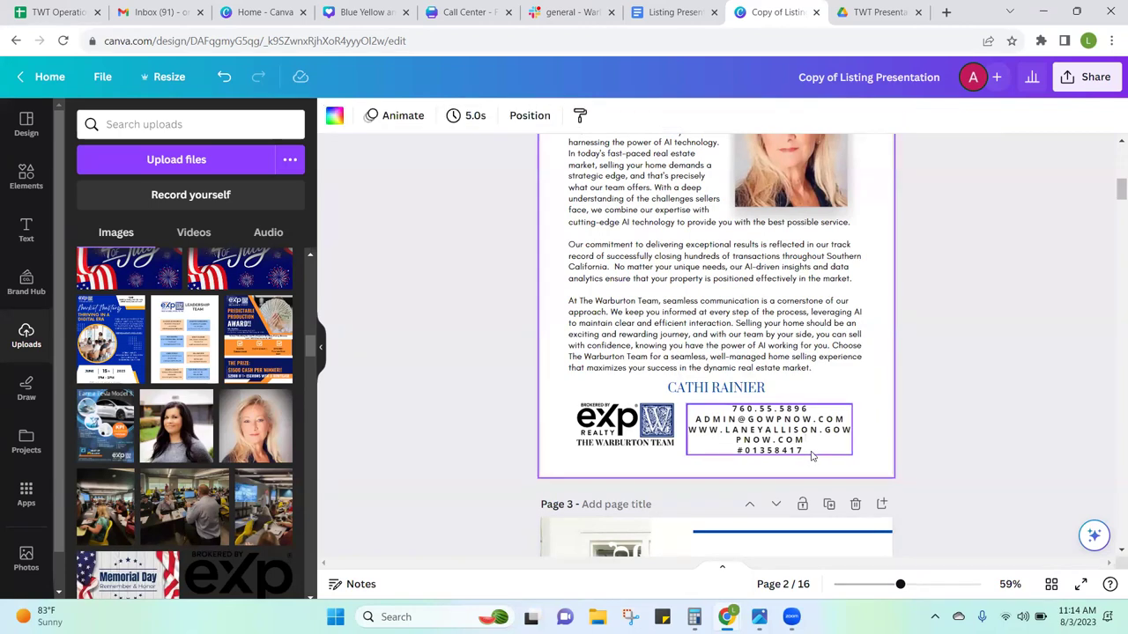
pyautogui.click(813, 455)
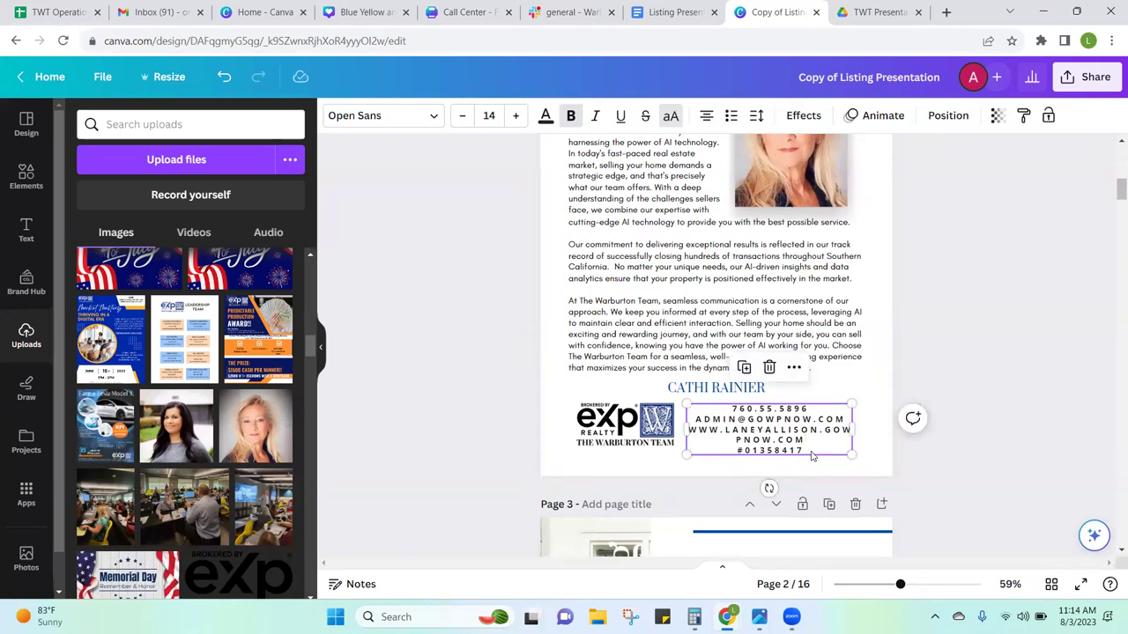
# Step: Set the contact text to size 10, widen its box and move it slightly down
pyautogui.click(462, 117)
pyautogui.click(462, 118)
pyautogui.click(462, 118)
pyautogui.click(462, 118)
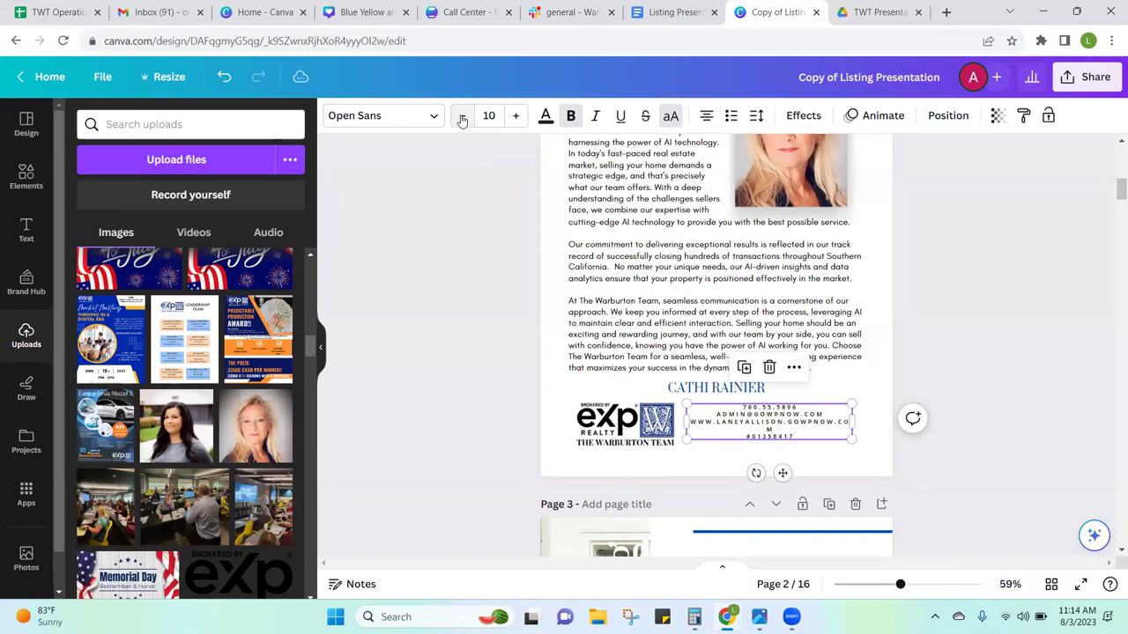
pyautogui.click(512, 118)
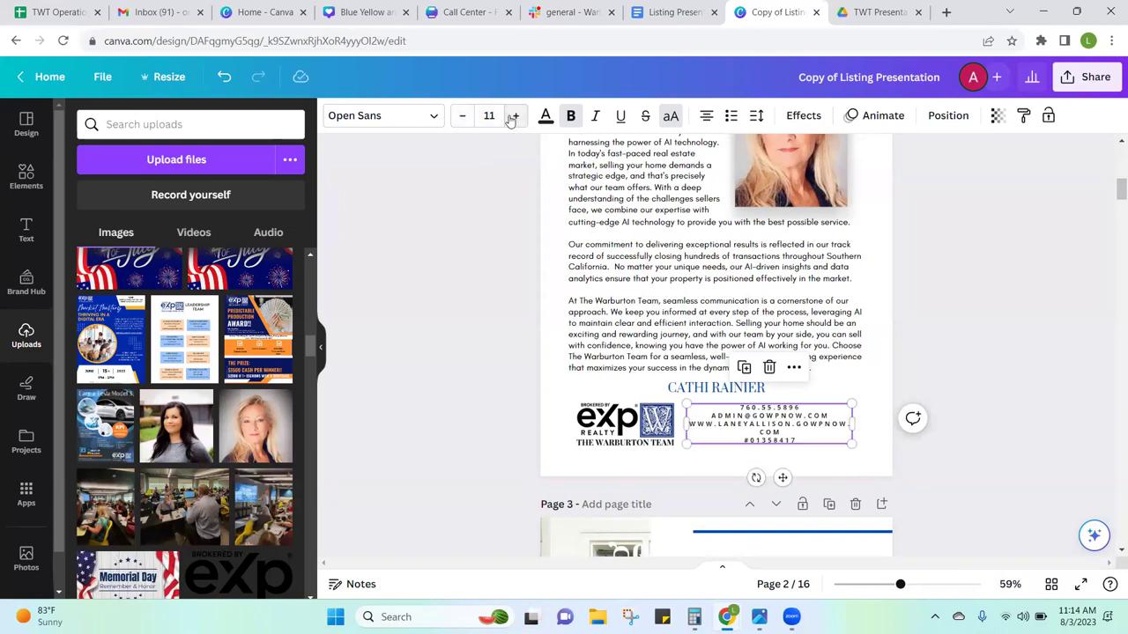
pyautogui.click(461, 117)
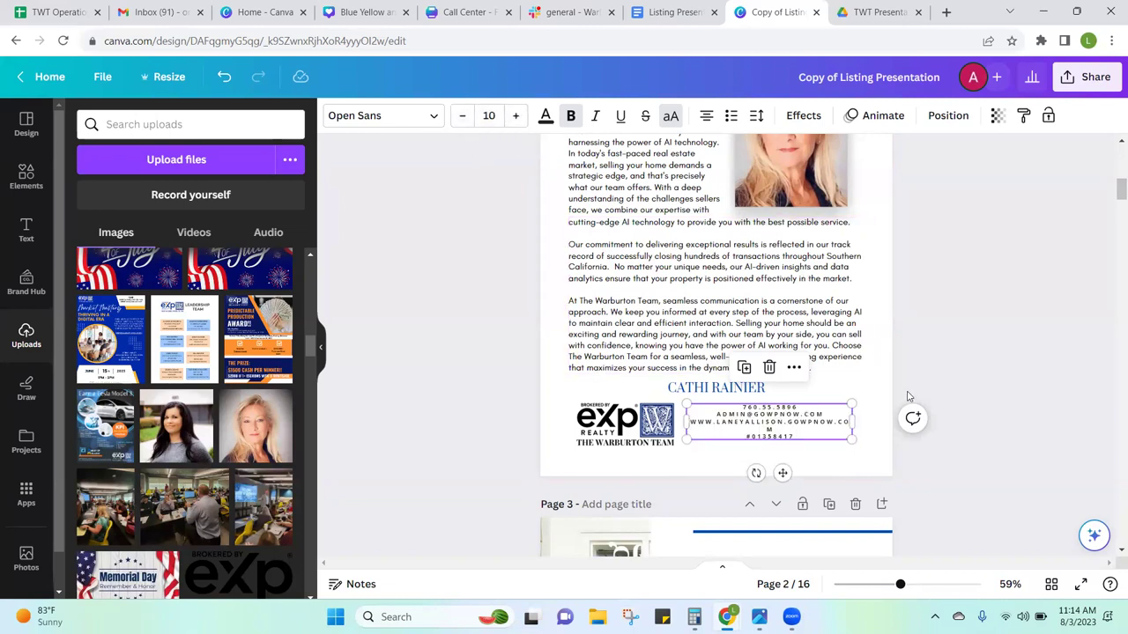
pyautogui.moveTo(852, 438); pyautogui.dragTo(865, 453)
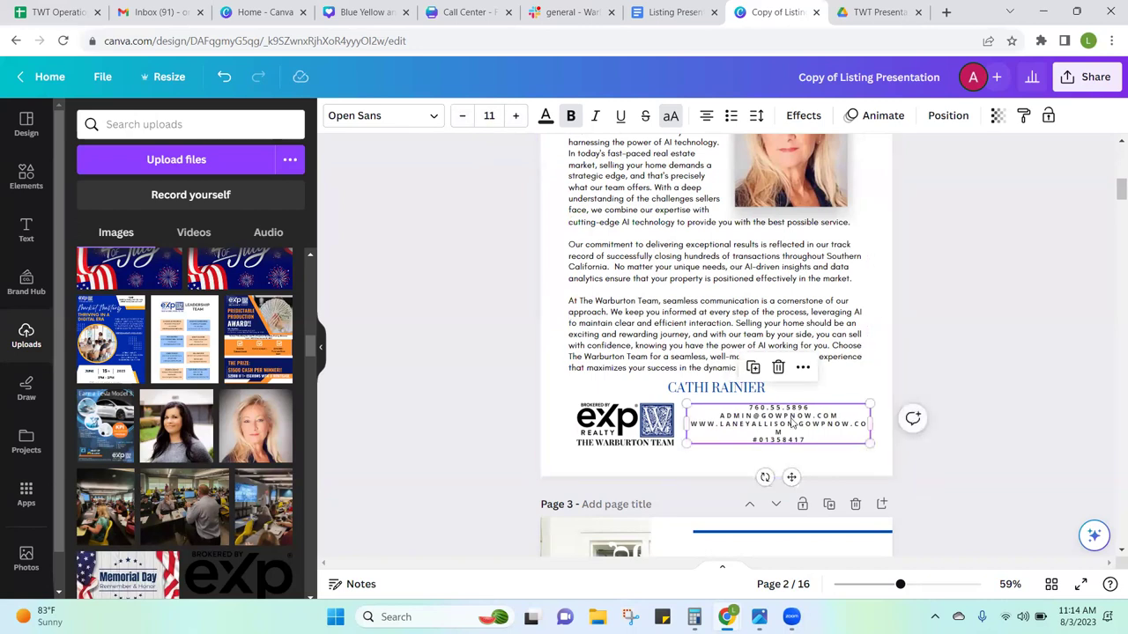
pyautogui.click(461, 117)
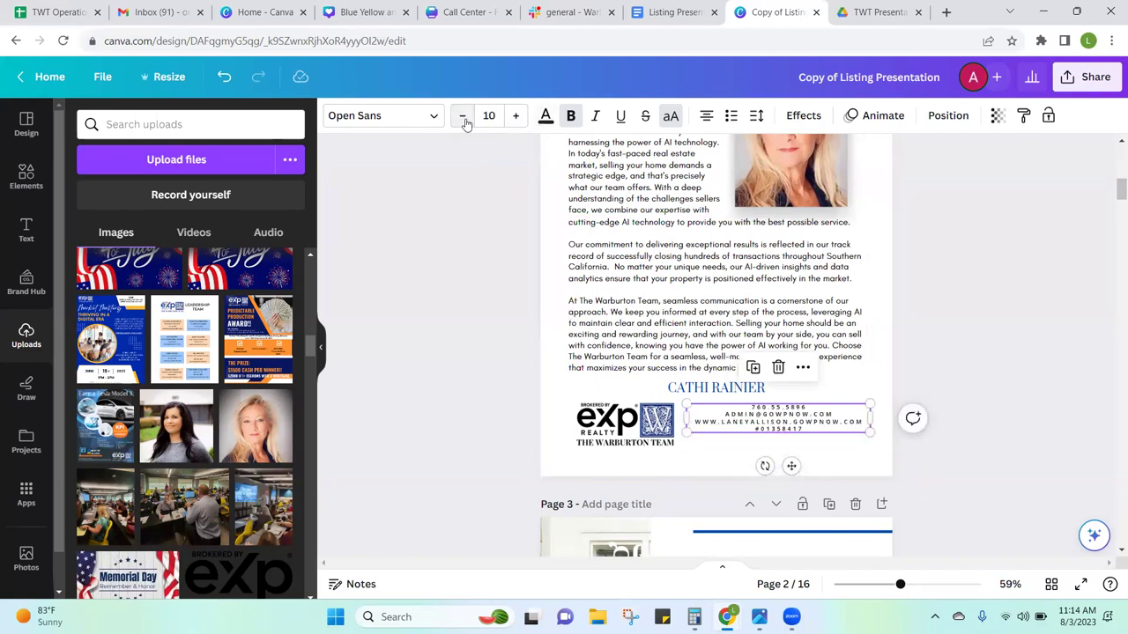
pyautogui.moveTo(748, 410); pyautogui.dragTo(745, 415)
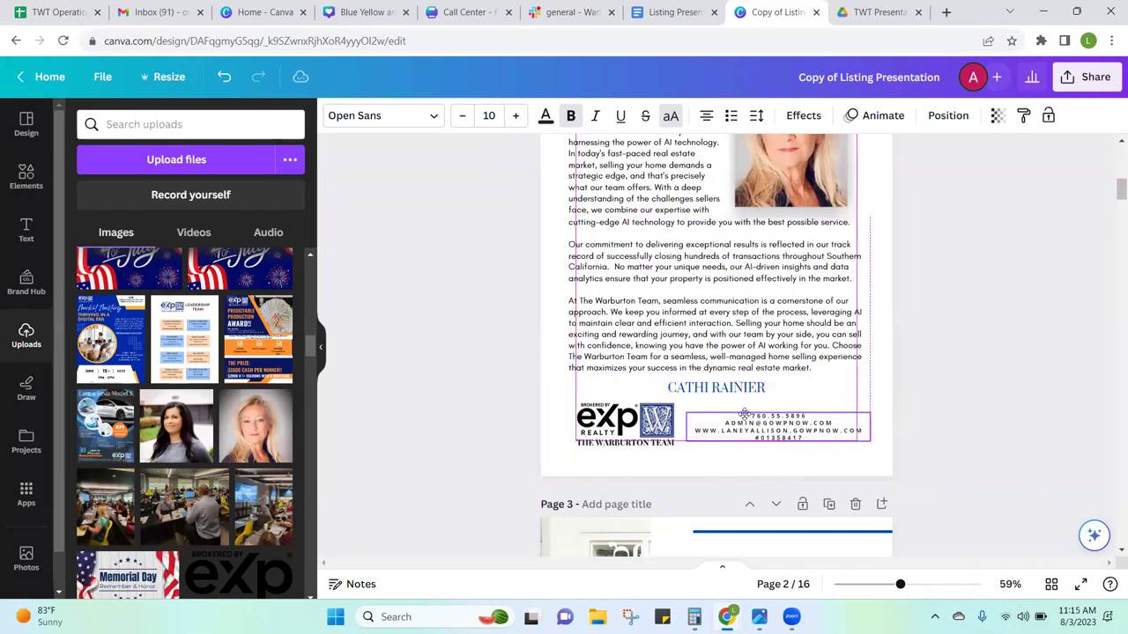
# Step: Nudge the logo down to line up with the contact text, then enlarge the text slightly
pyautogui.click(624, 444)
pyautogui.moveTo(624, 444); pyautogui.dragTo(624, 446)
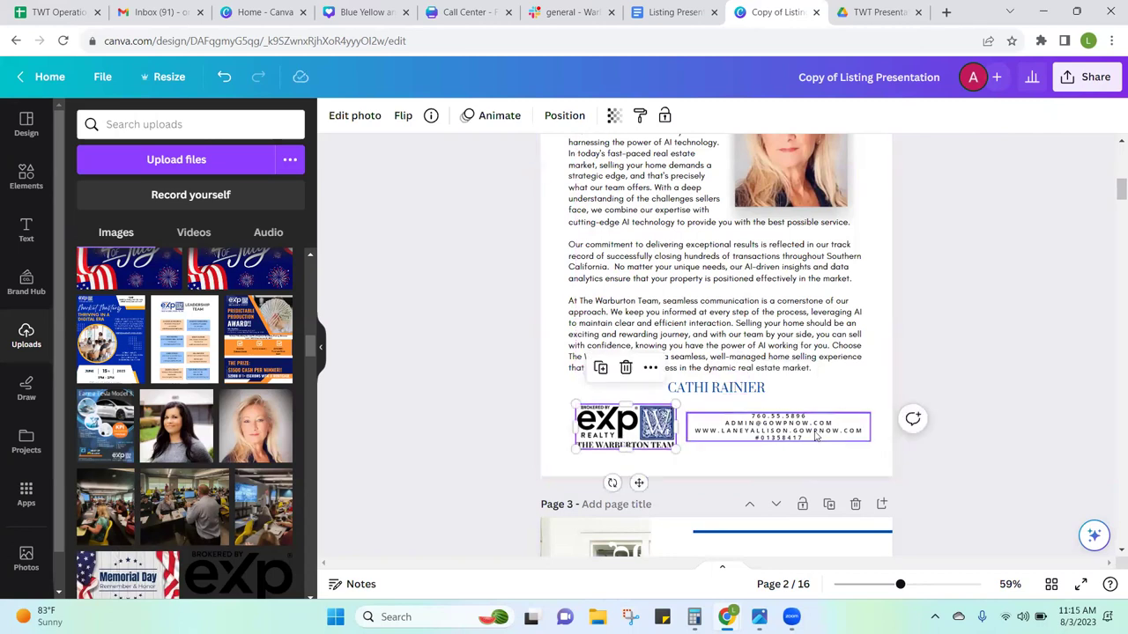
pyautogui.click(849, 441)
pyautogui.click(516, 118)
pyautogui.click(516, 118)
pyautogui.click(515, 118)
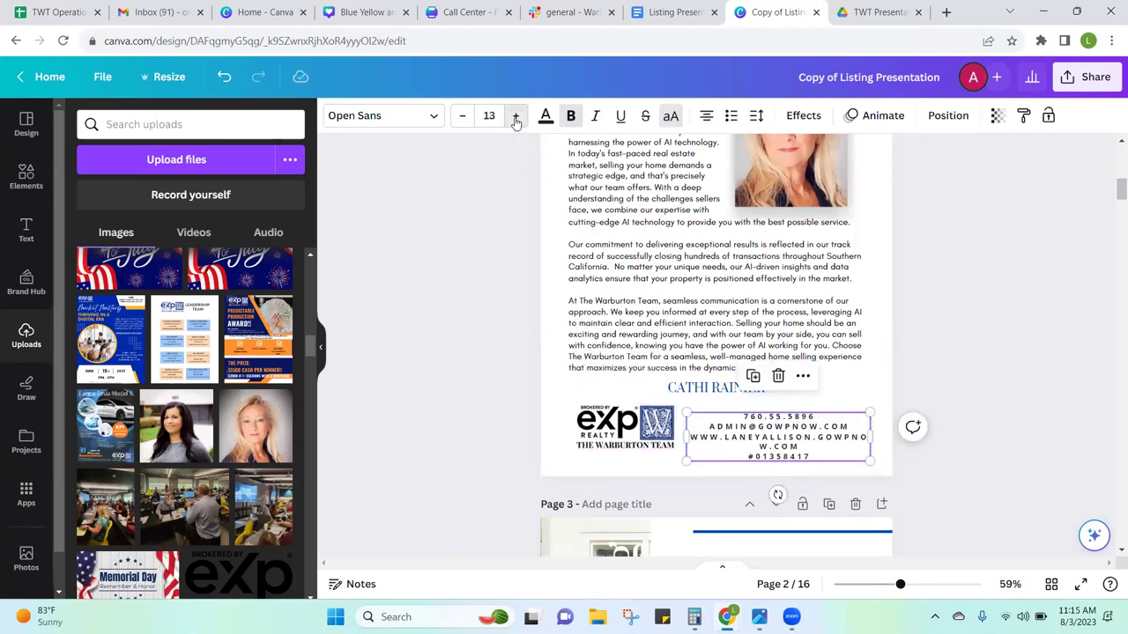
# Step: Set the website line alone to font size 10 so it fits on one line
pyautogui.click(806, 448)
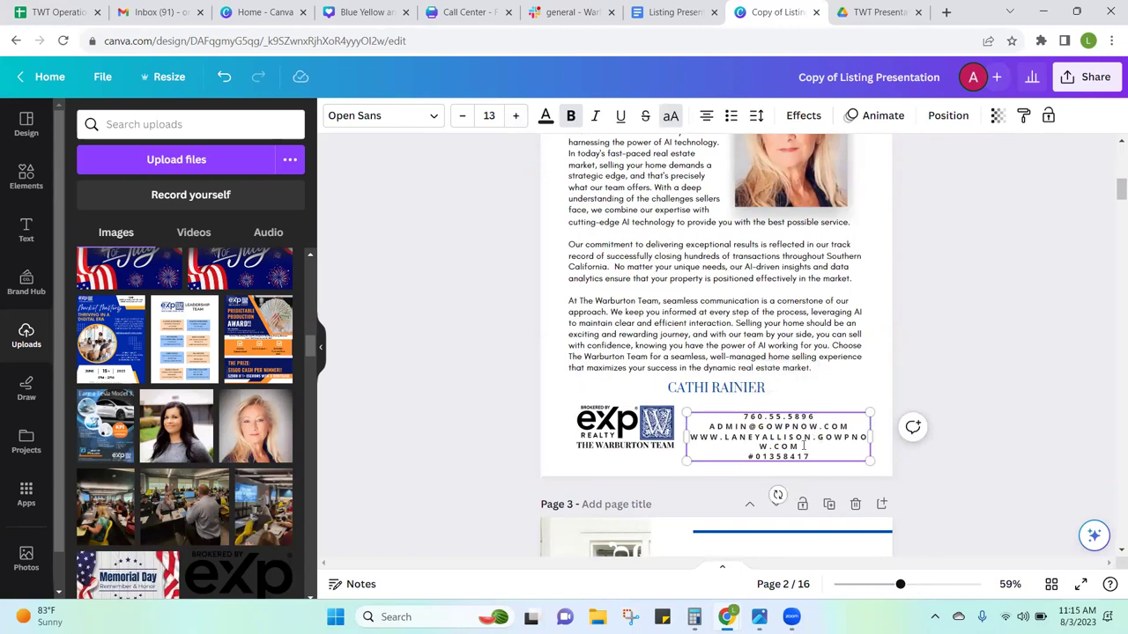
pyautogui.moveTo(799, 447); pyautogui.dragTo(692, 443)
pyautogui.click(467, 115)
pyautogui.click(467, 116)
pyautogui.click(467, 116)
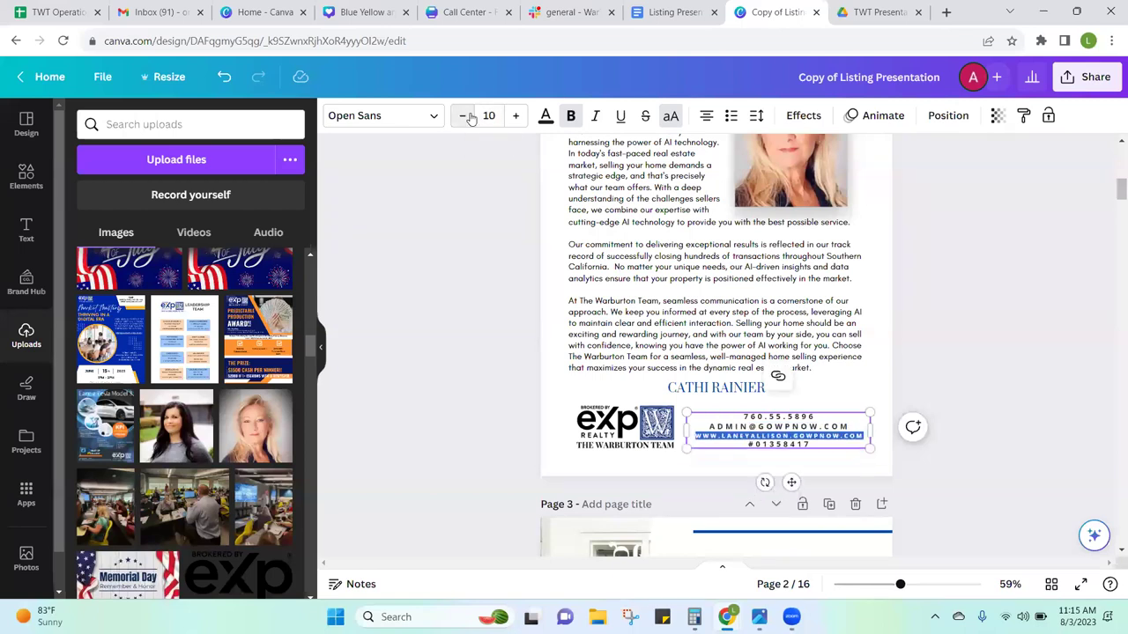
pyautogui.click(848, 404)
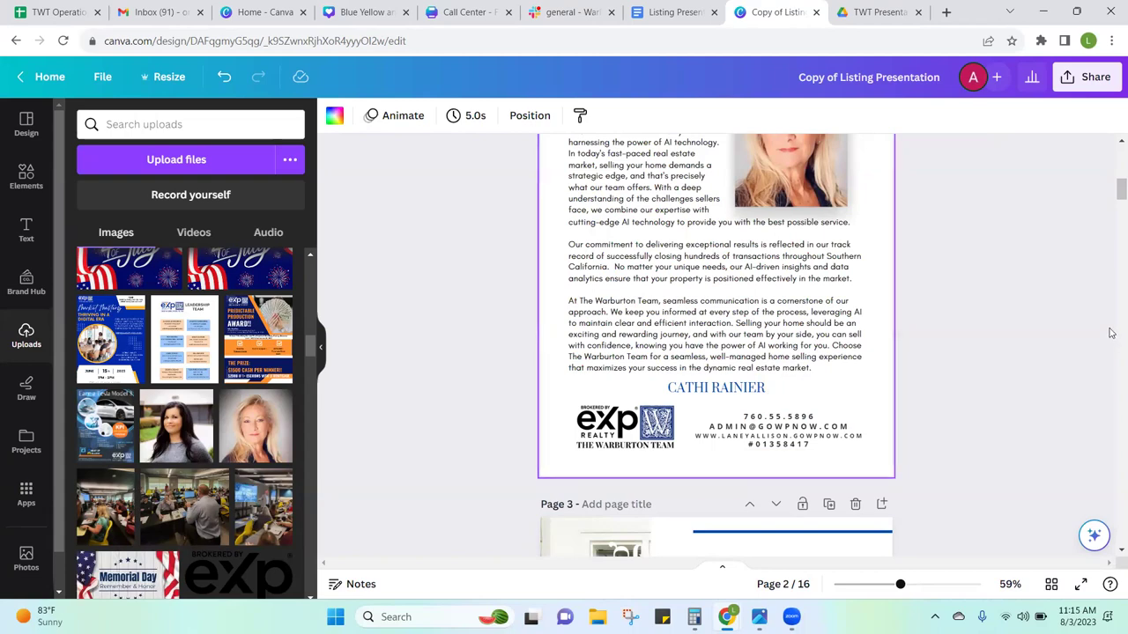
# Step: On page 16, swap the couple's photo for the woman's portrait from Uploads
pyautogui.moveTo(1111, 200); pyautogui.dragTo(1112, 540)
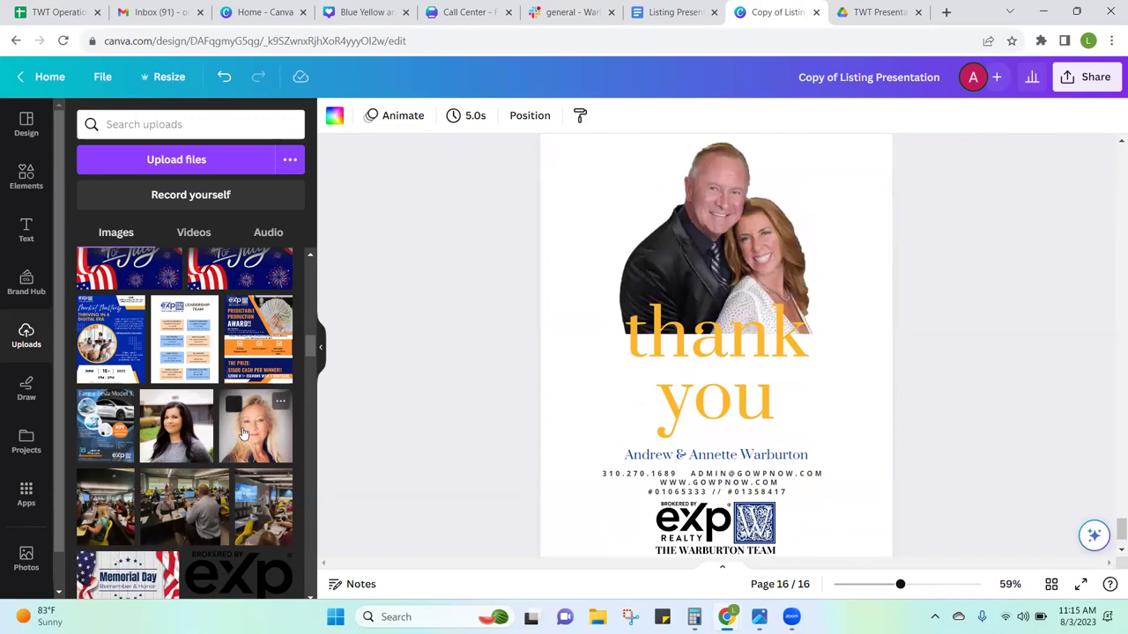
pyautogui.moveTo(243, 432); pyautogui.dragTo(670, 273)
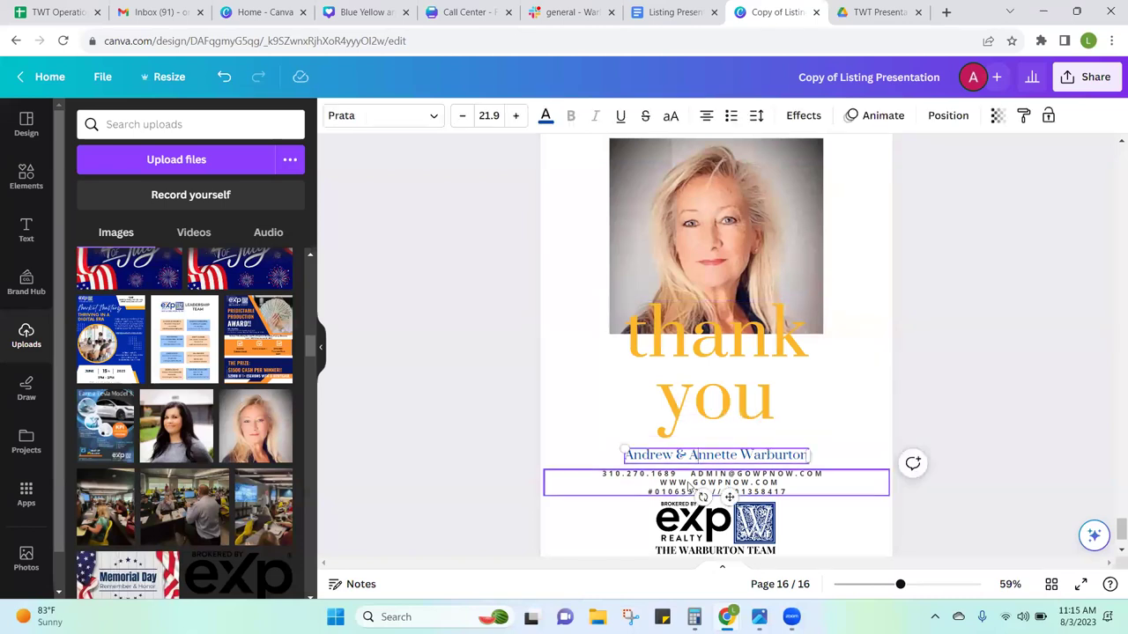
pyautogui.click(688, 483)
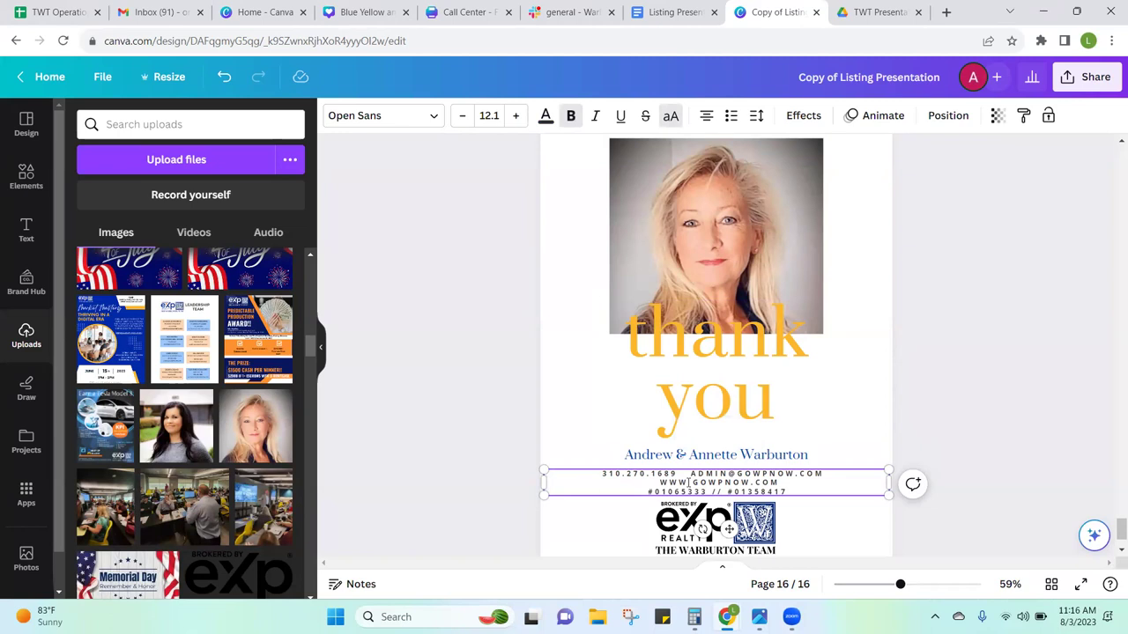
# Step: In a new browser tab, go to Chime via its bookmark and show the Campaigns dashboard
pyautogui.click(903, 7)
pyautogui.click(947, 12)
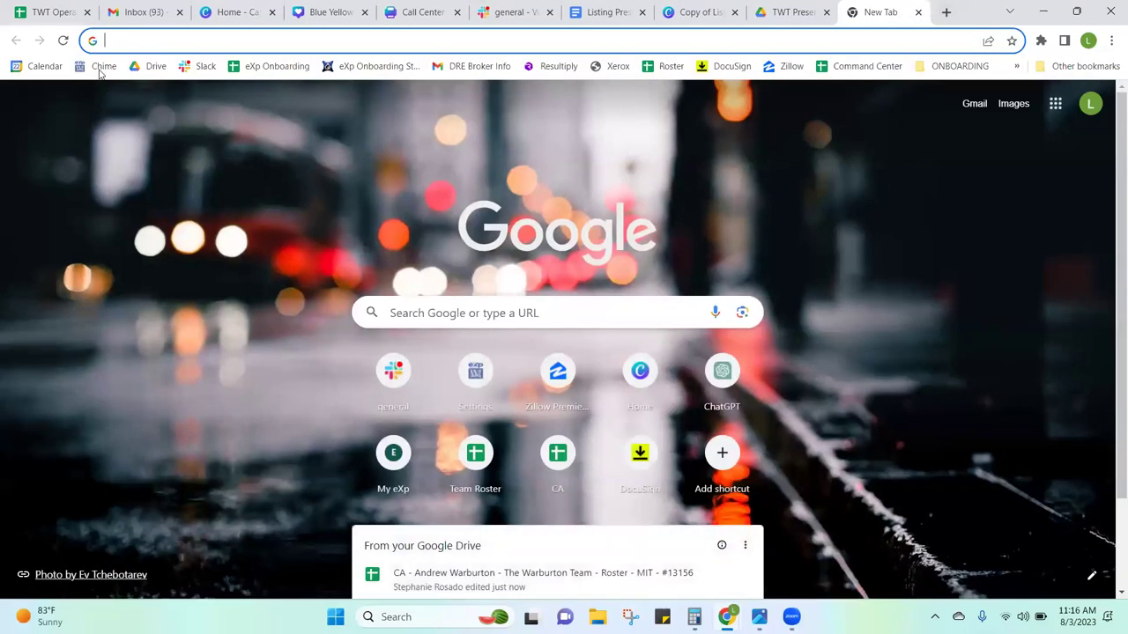
pyautogui.click(98, 67)
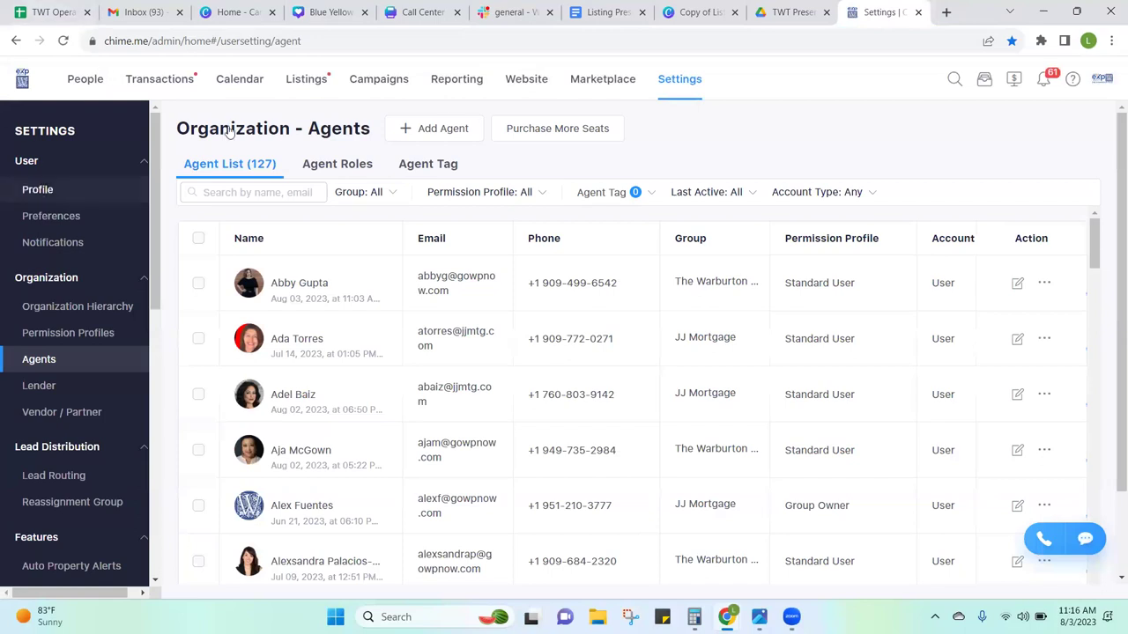
pyautogui.click(377, 81)
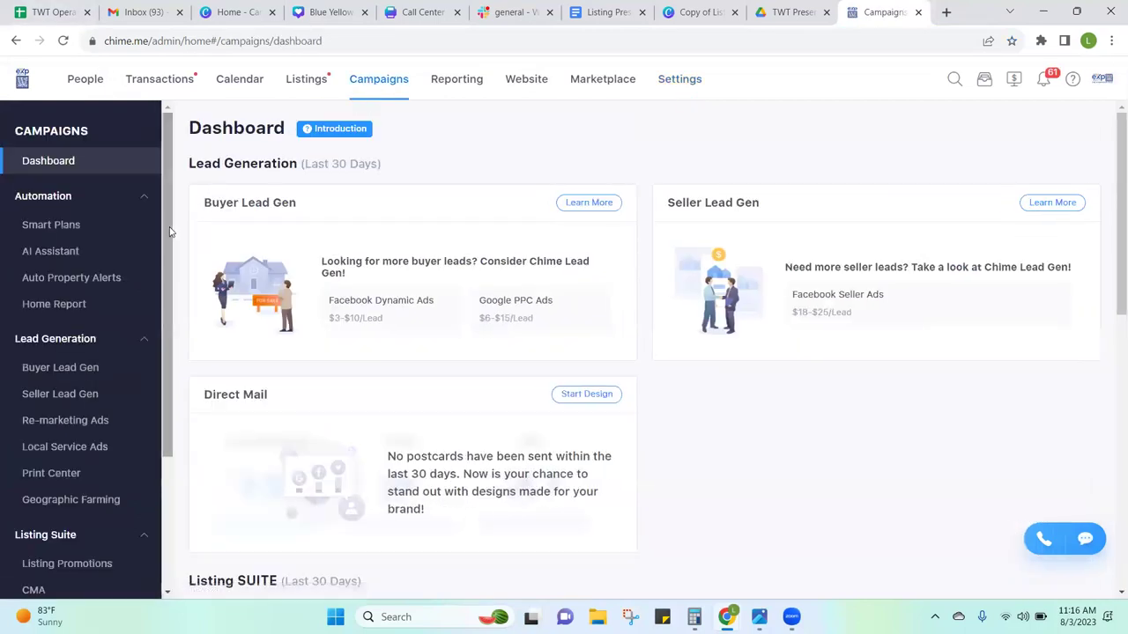
pyautogui.scroll(-2, 163, 229)
pyautogui.scroll(2, 172, 180)
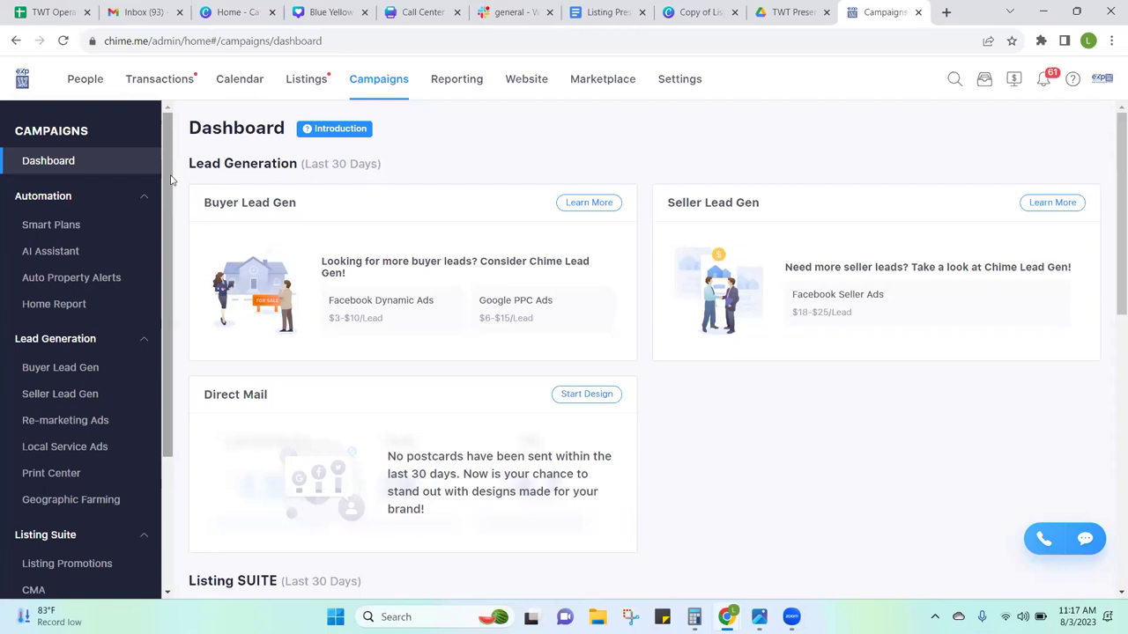
pyautogui.click(700, 12)
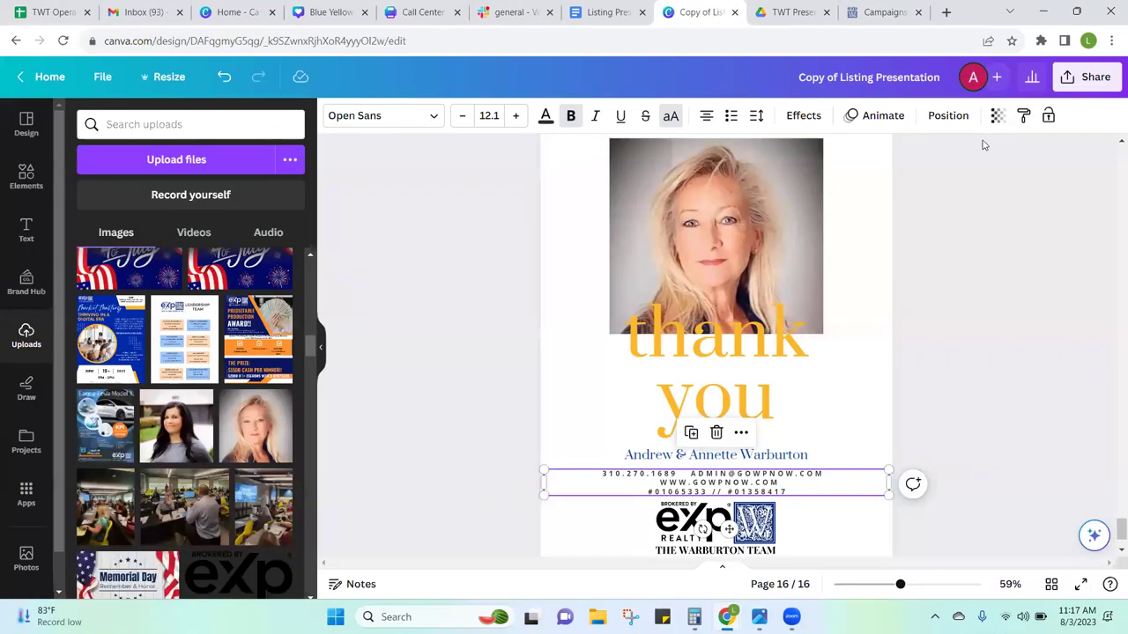
pyautogui.click(990, 167)
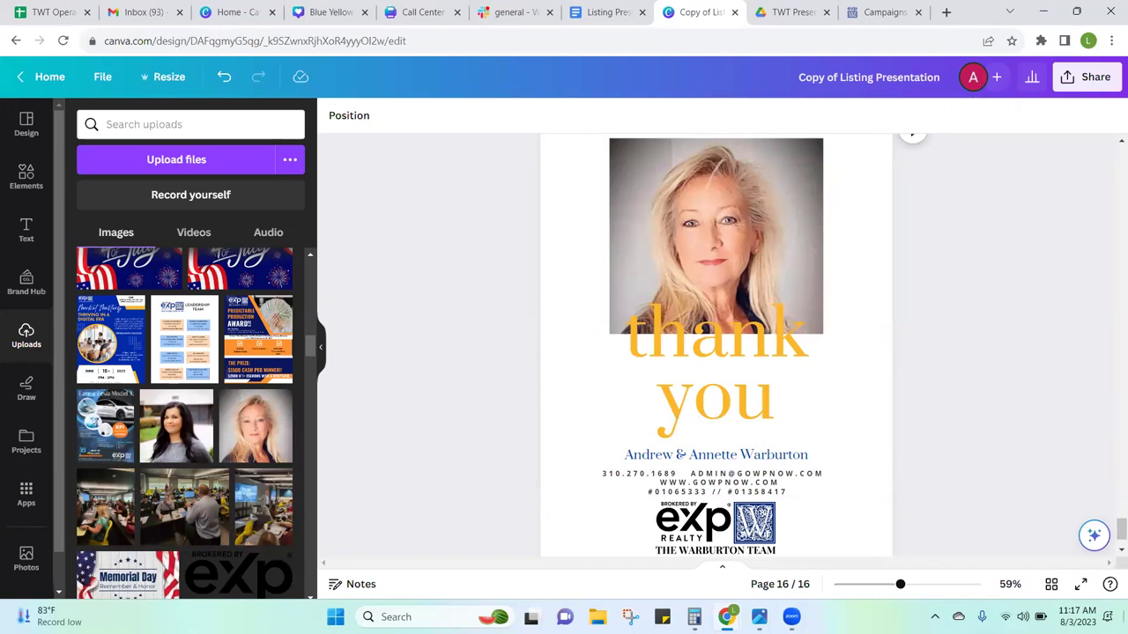
pyautogui.moveTo(1111, 527)
pyautogui.mouseDown()
pyautogui.moveTo(1114, 516)
pyautogui.moveTo(1112, 548)
pyautogui.mouseUp()
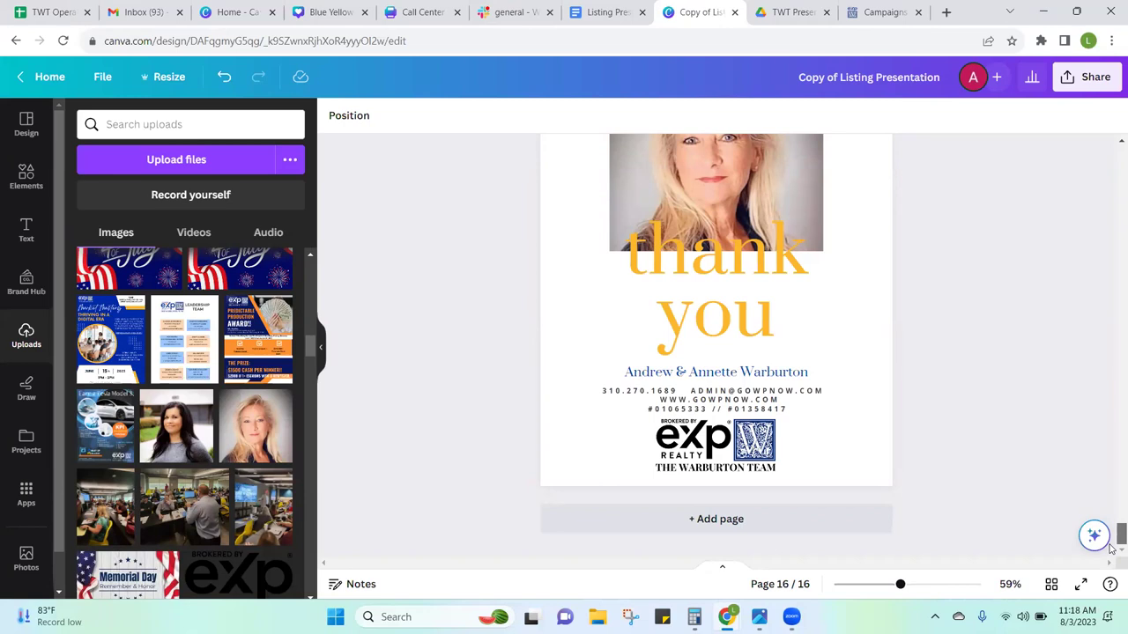
pyautogui.click(863, 9)
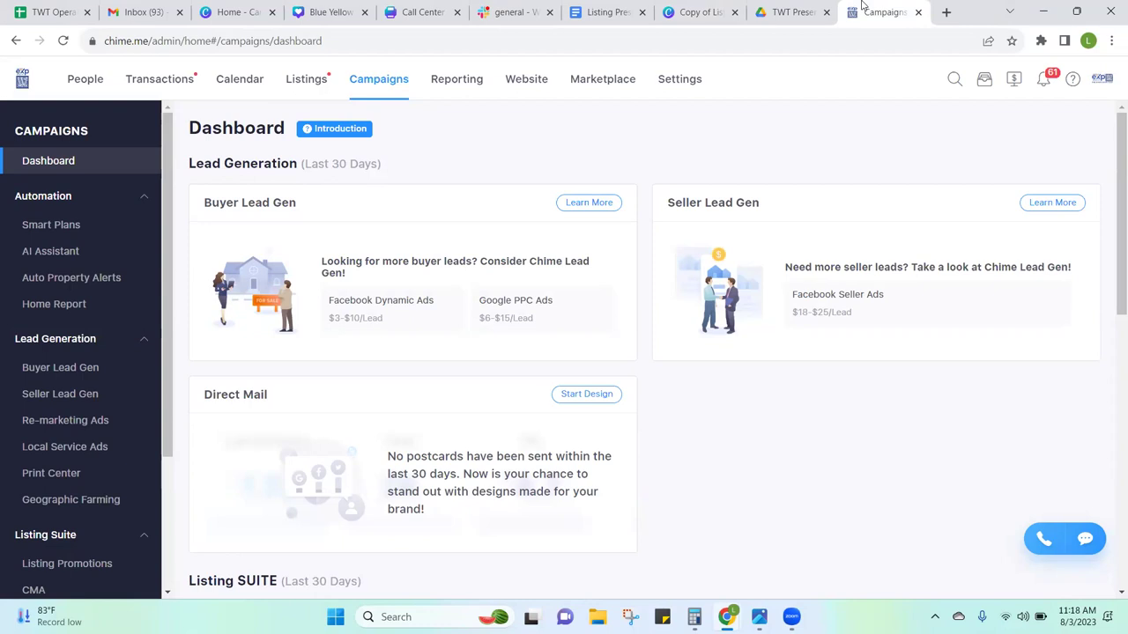
pyautogui.moveTo(166, 449); pyautogui.dragTo(163, 523)
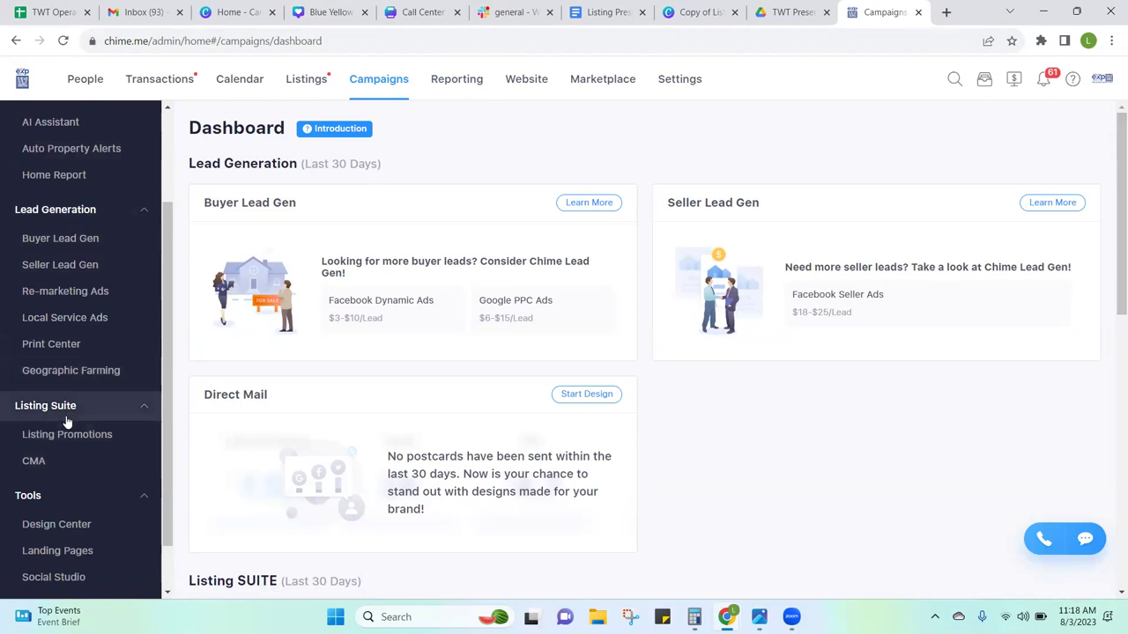
# Step: Open the CMA reports list and cancel a delete, keeping that report
pyautogui.click(34, 460)
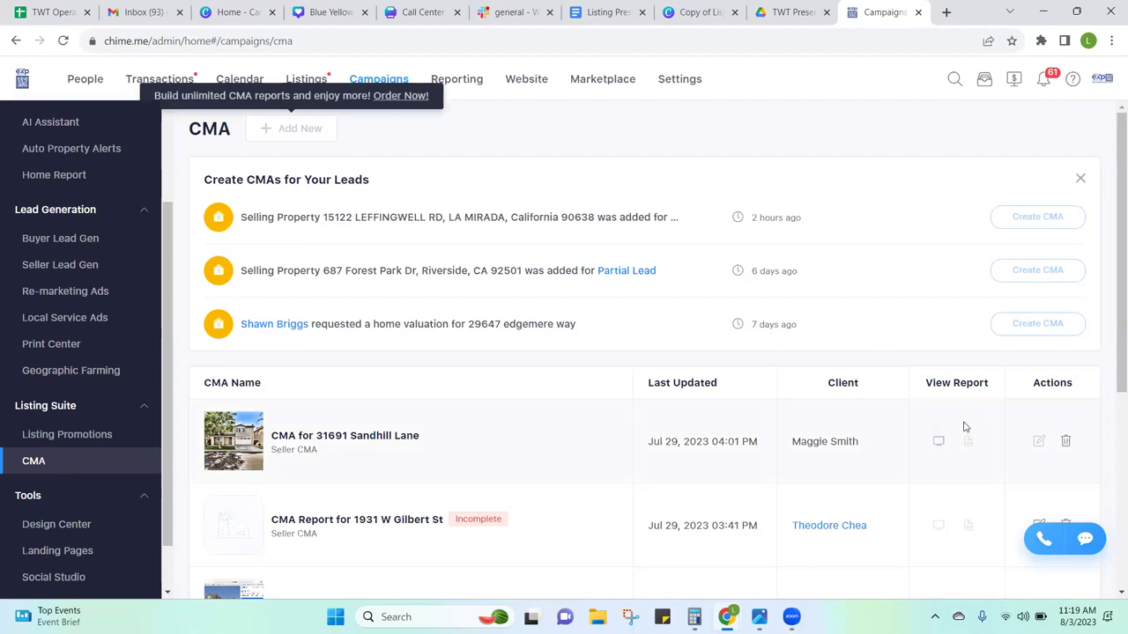
pyautogui.scroll(-1, 1102, 370)
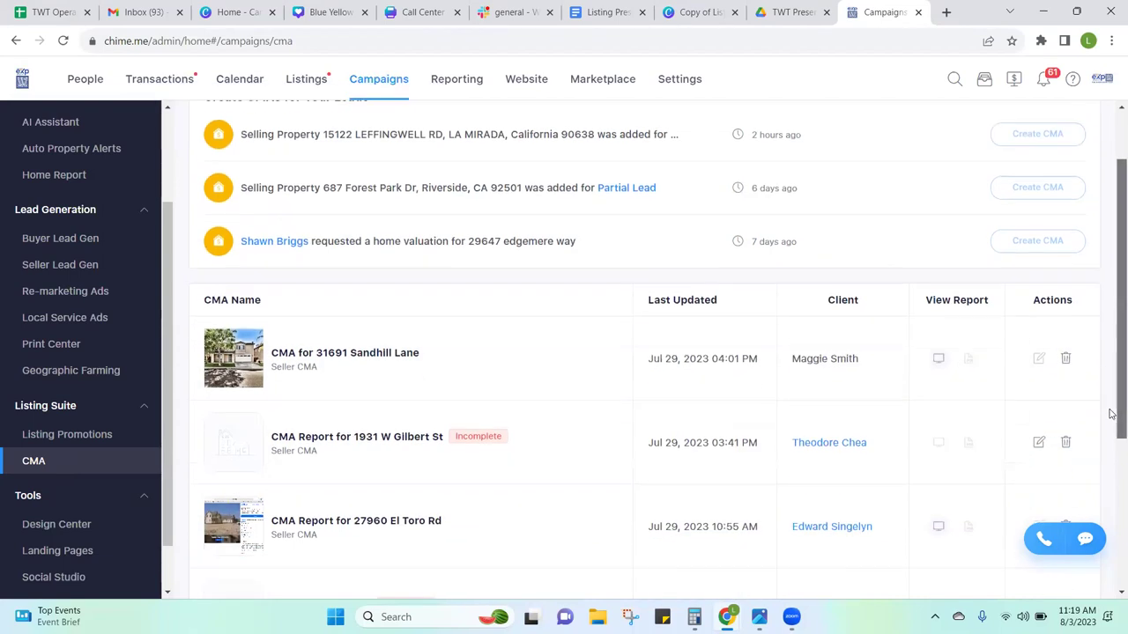
pyautogui.click(1065, 428)
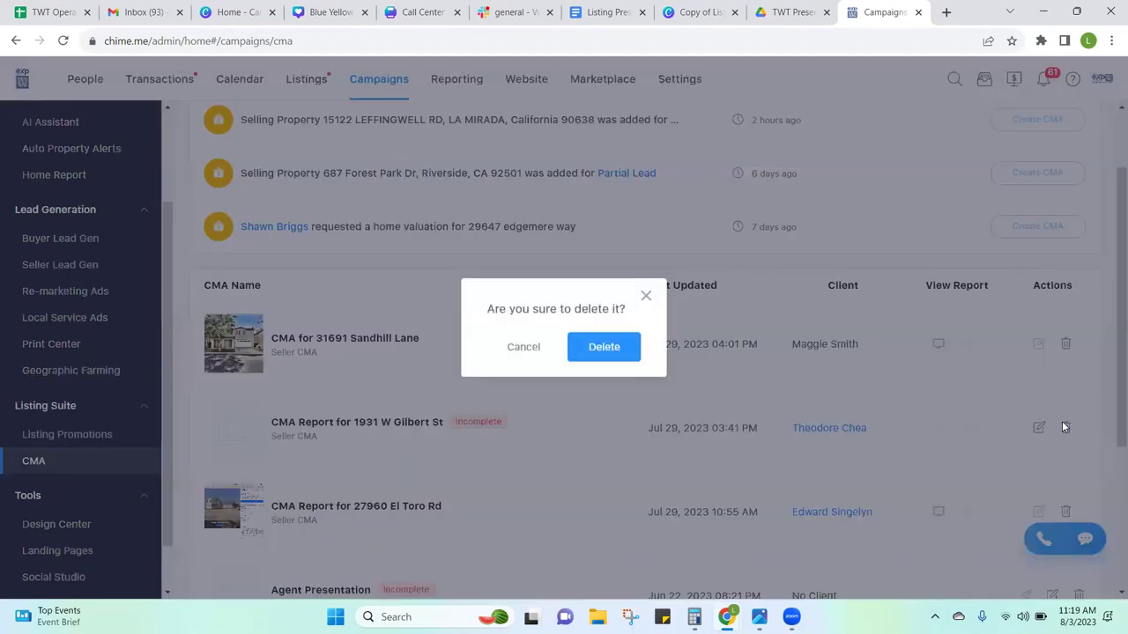
pyautogui.click(646, 296)
# Step: Delete the Seller Report and Agent Presentation CMAs from the list
pyautogui.scroll(-3, 1112, 341)
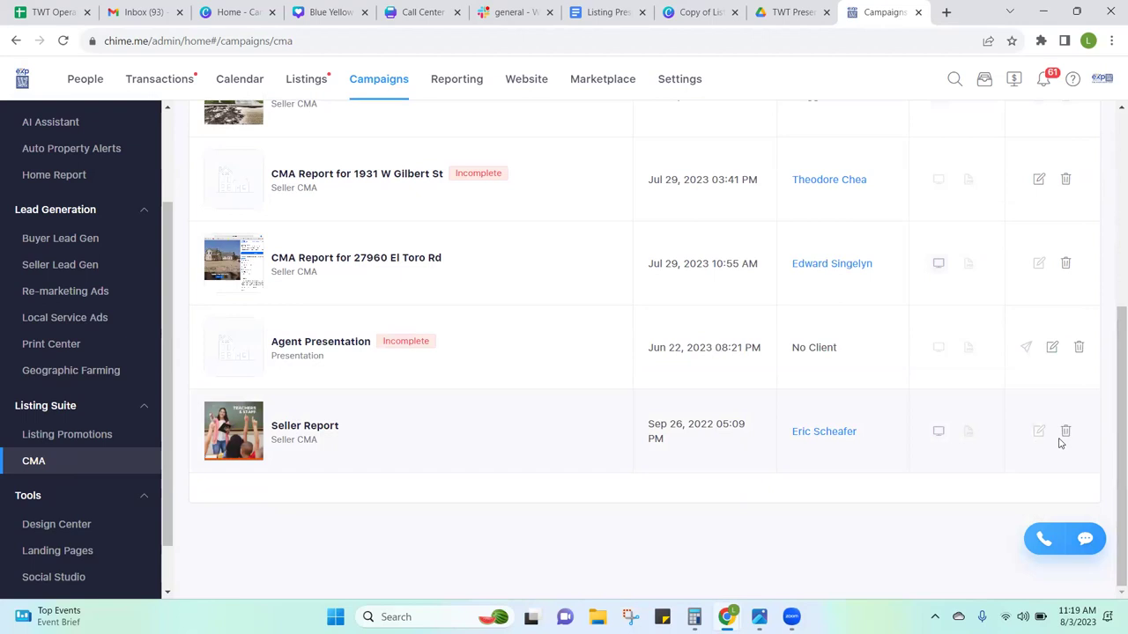
pyautogui.click(1065, 435)
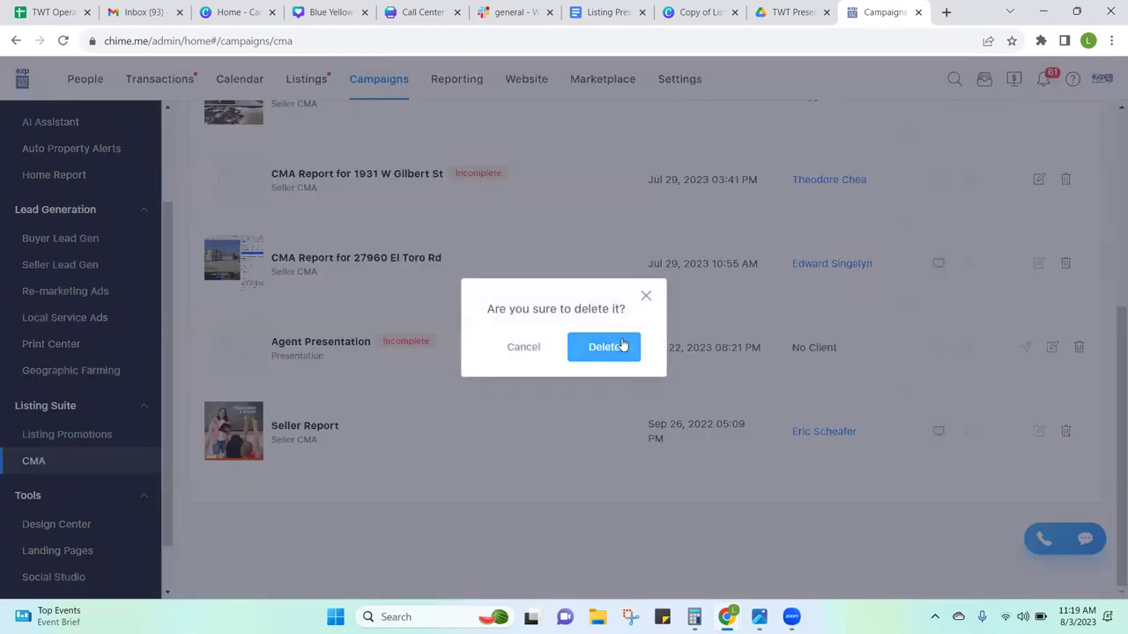
pyautogui.click(624, 344)
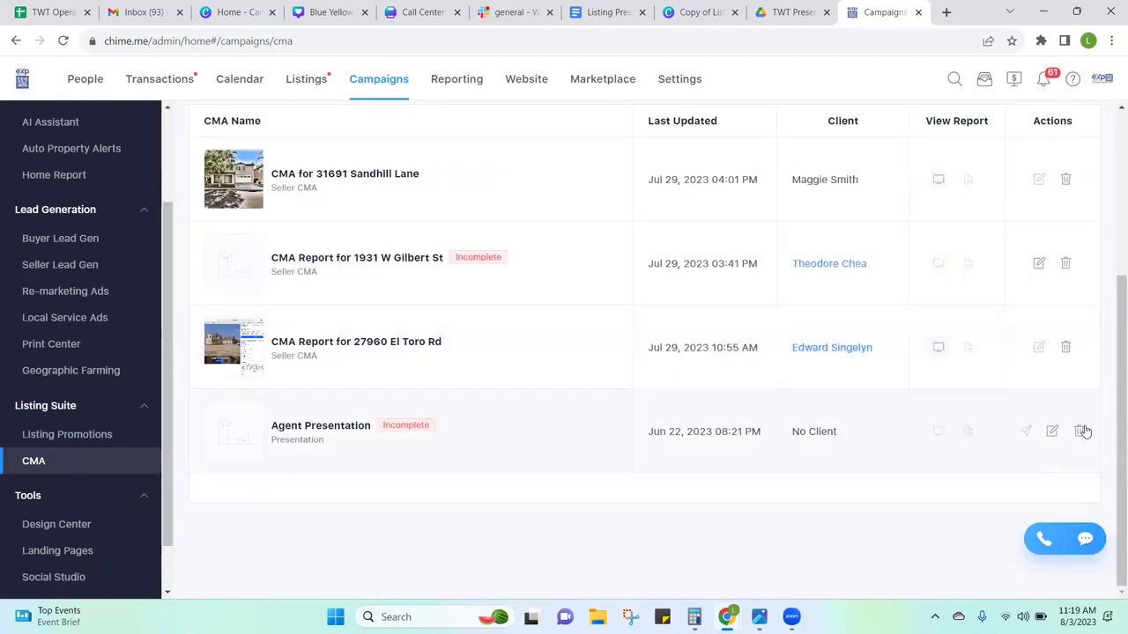
pyautogui.click(1079, 430)
pyautogui.click(622, 352)
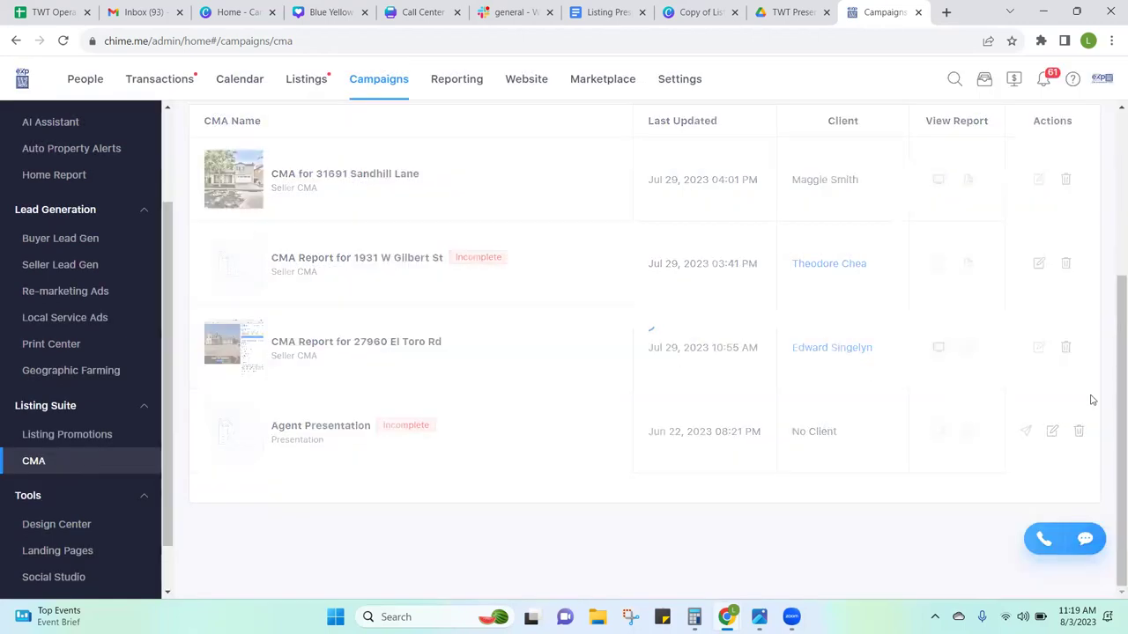
pyautogui.scroll(3, 1111, 335)
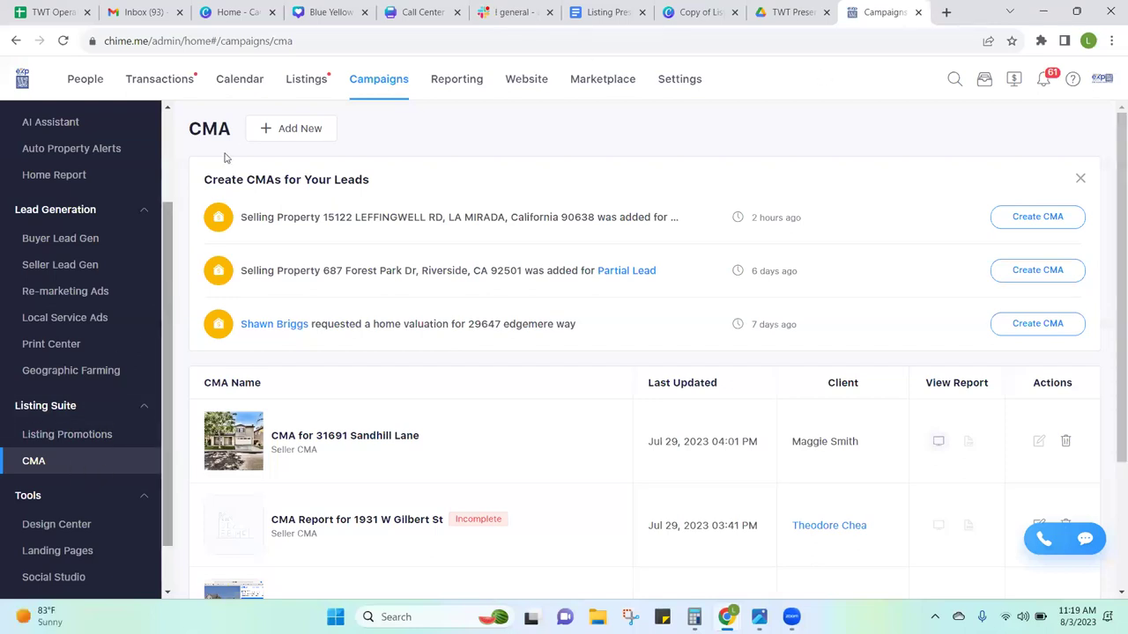
# Step: Start a new Seller CMA Presentation and enter the client's full name
pyautogui.click(287, 133)
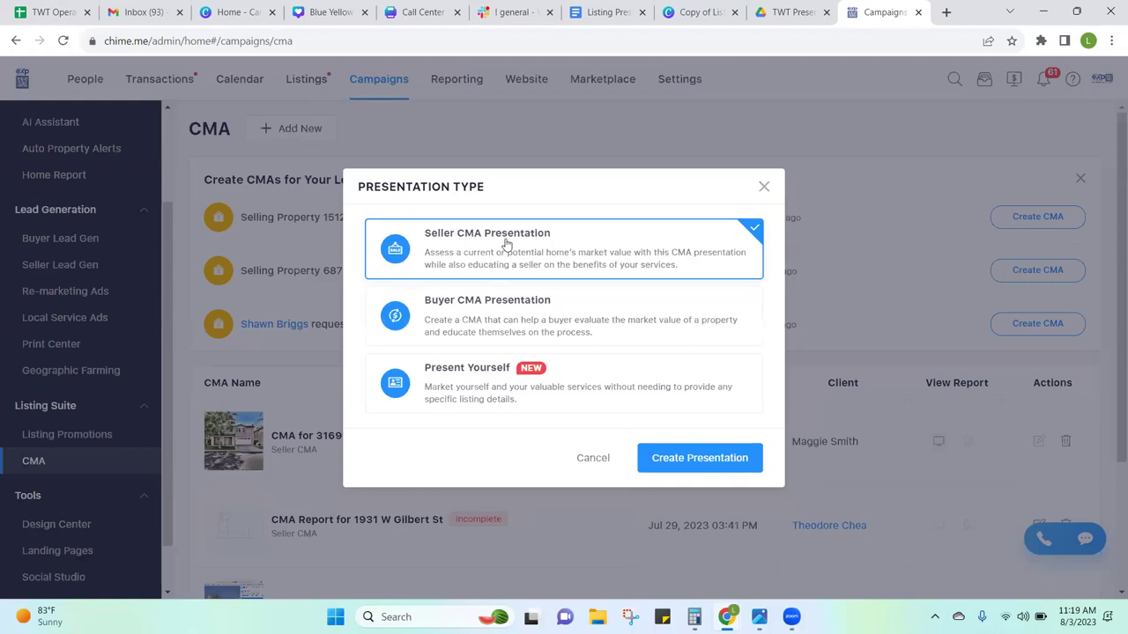
pyautogui.click(672, 456)
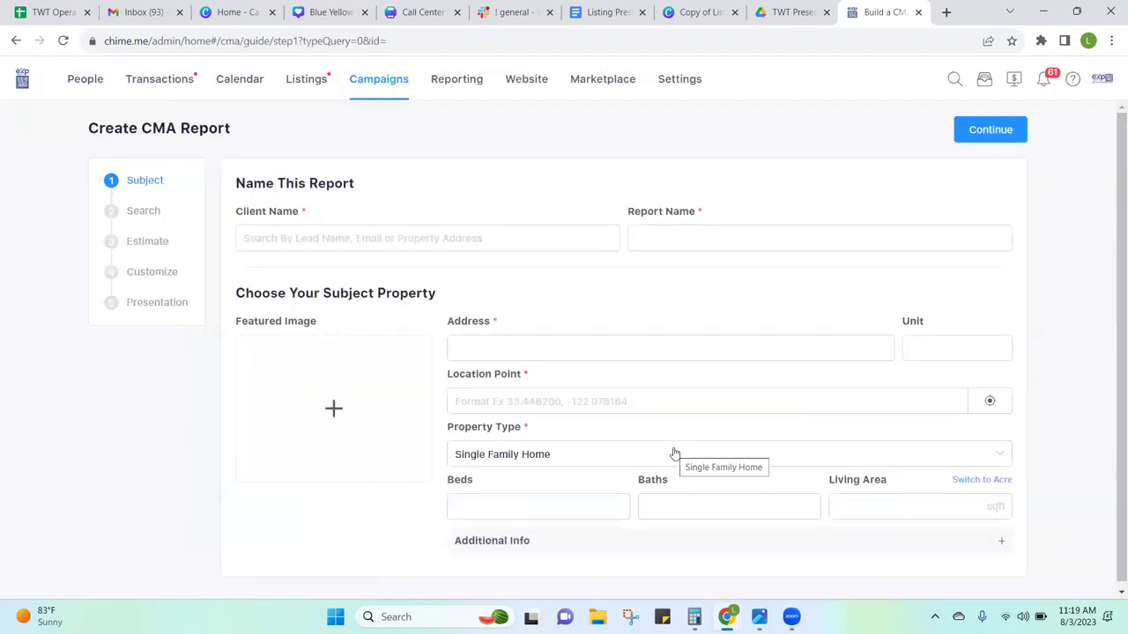
pyautogui.click(506, 240)
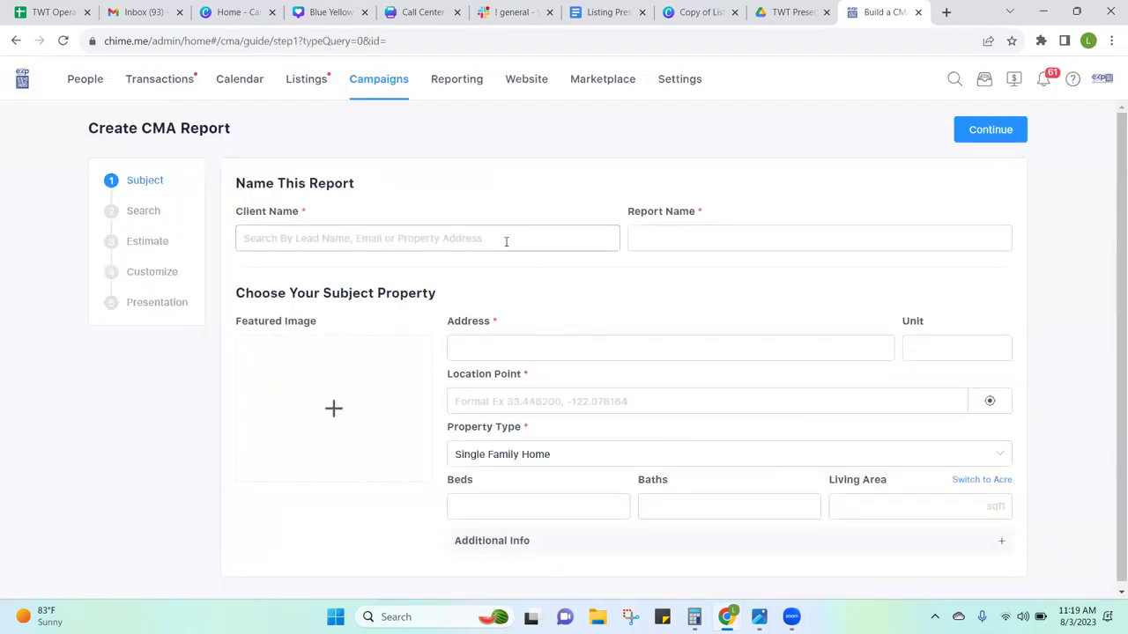
pyautogui.write('L')
pyautogui.press('BackSpace')
pyautogui.press('Tab')
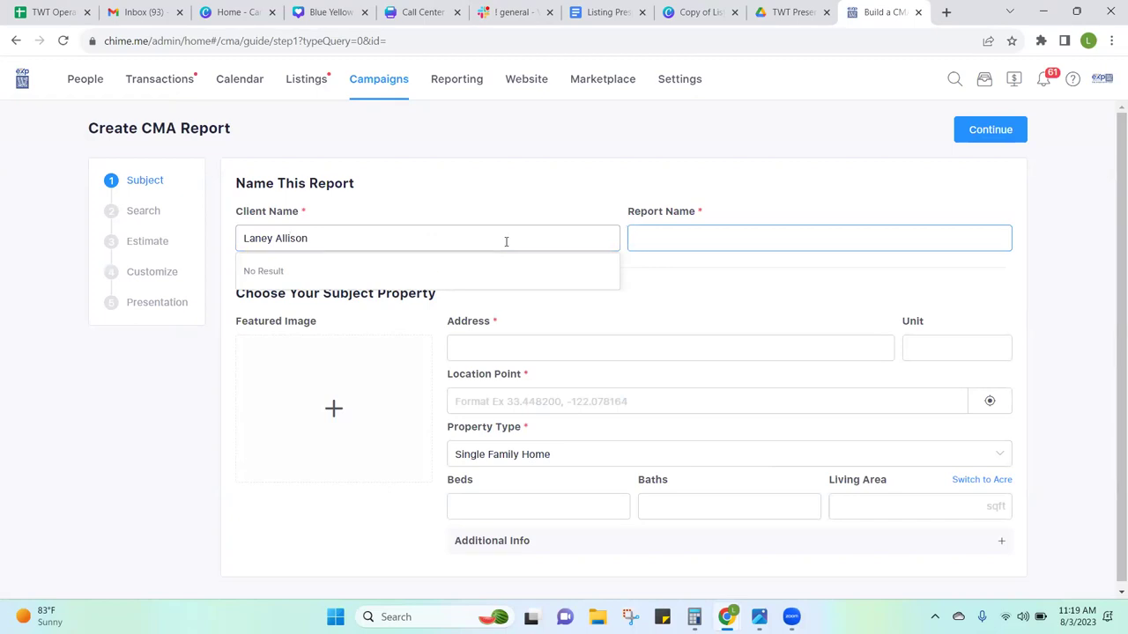
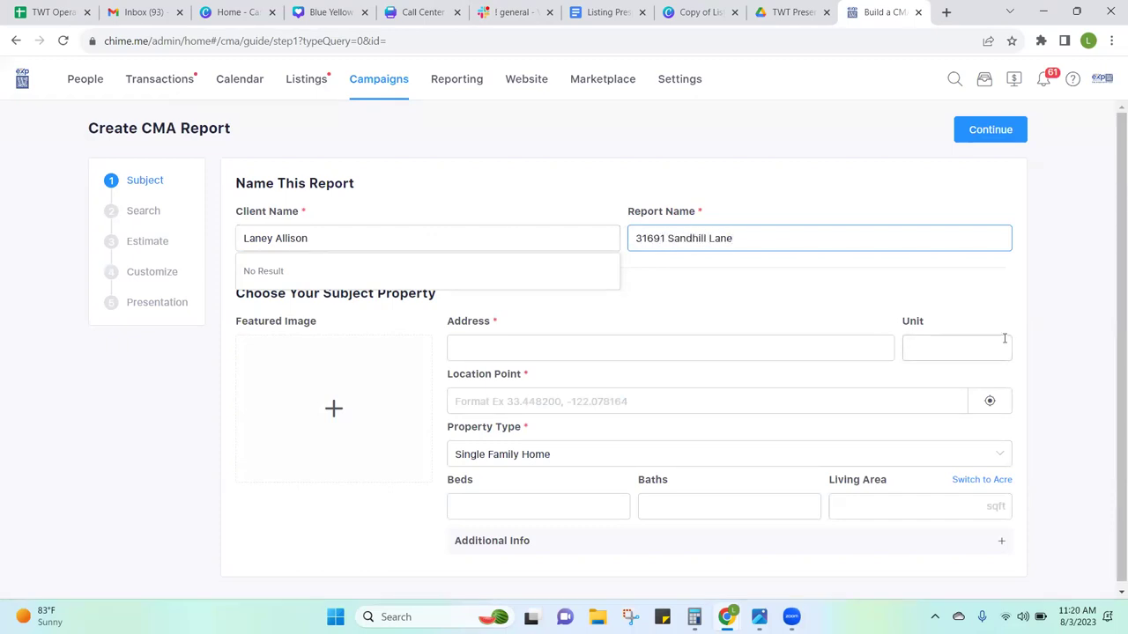
# Step: Name the report after the subject property and choose its Temecula address suggestion
pyautogui.click(1034, 322)
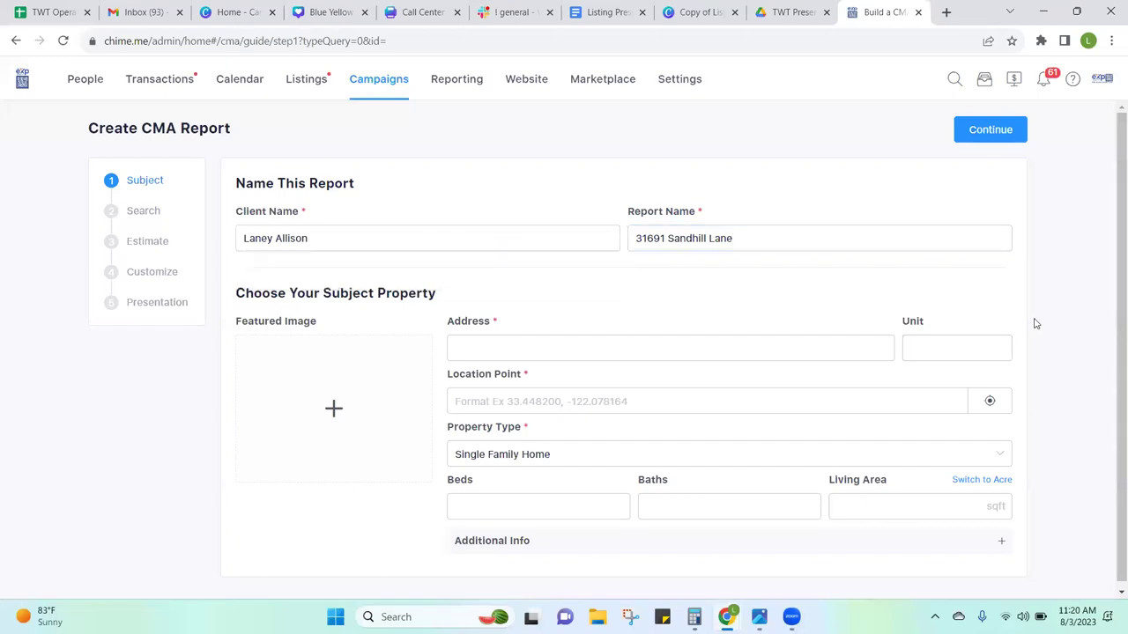
pyautogui.click(727, 336)
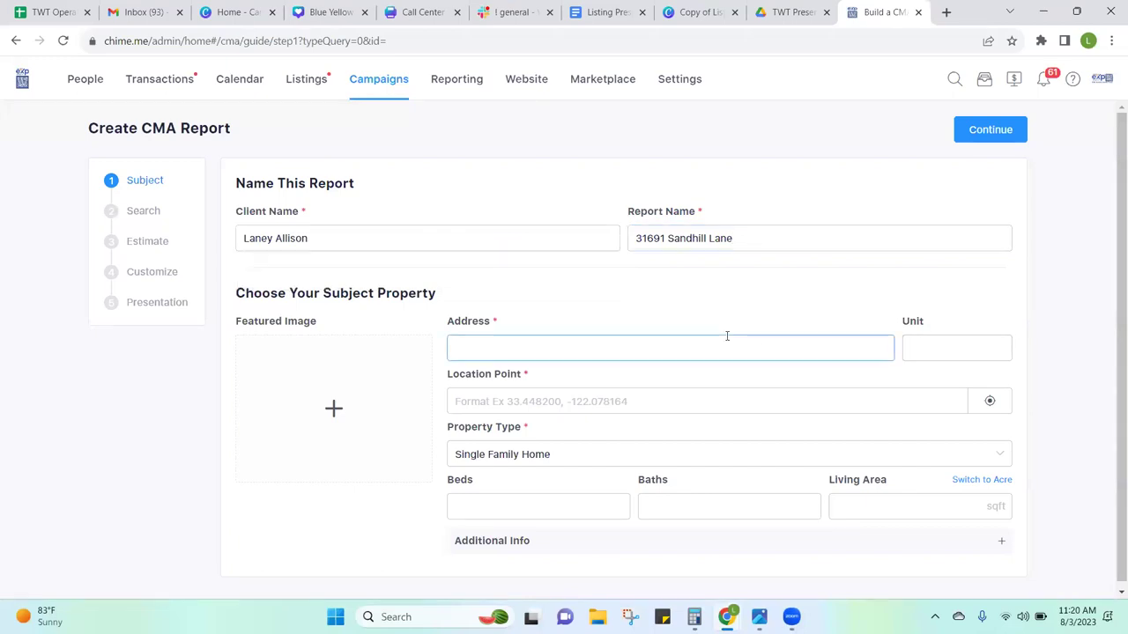
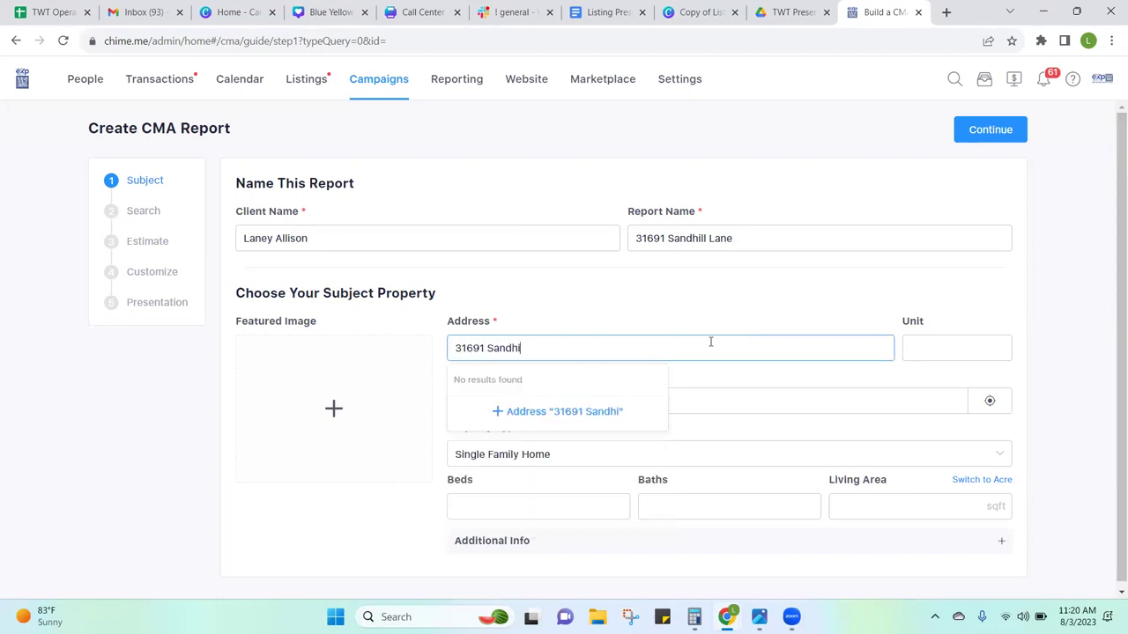
pyautogui.click(647, 386)
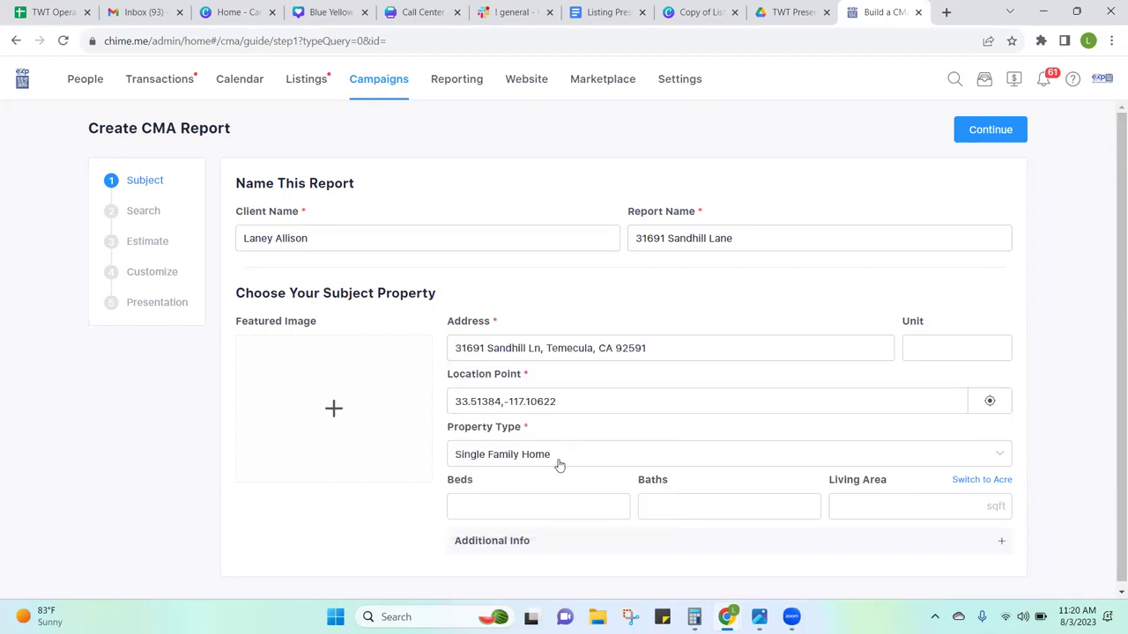
# Step: Enter 4 beds, 2.5 baths and 2200 sqft living area
pyautogui.click(541, 499)
pyautogui.write('4')
pyautogui.press('Tab')
pyautogui.write('2.5')
pyautogui.press('Tab')
pyautogui.write('2200')
pyautogui.click(302, 404)
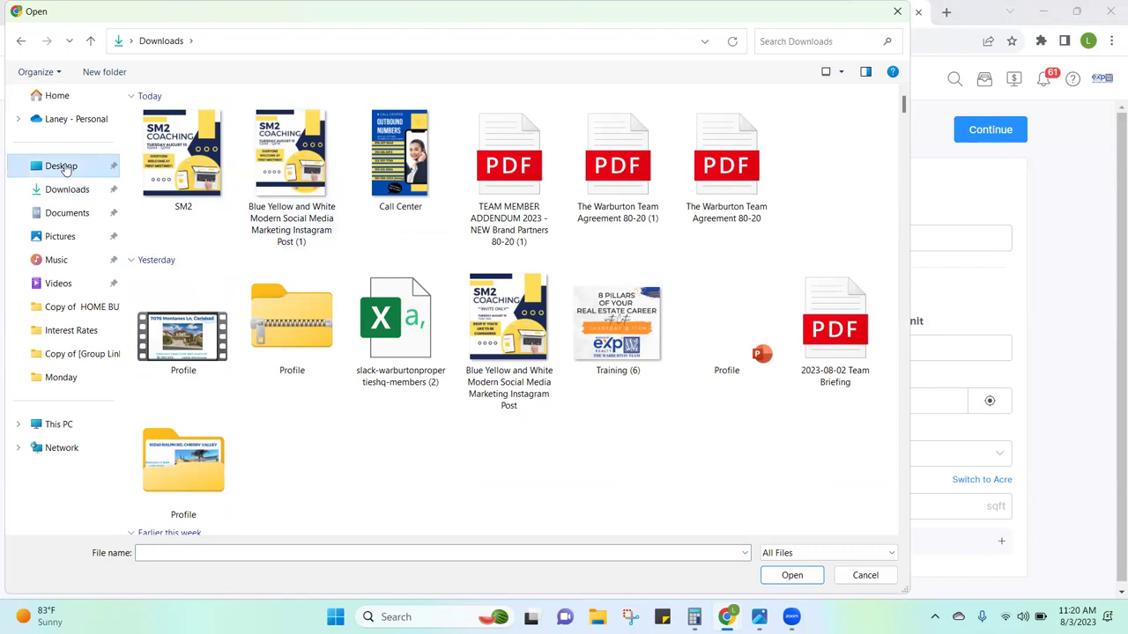
pyautogui.click(64, 167)
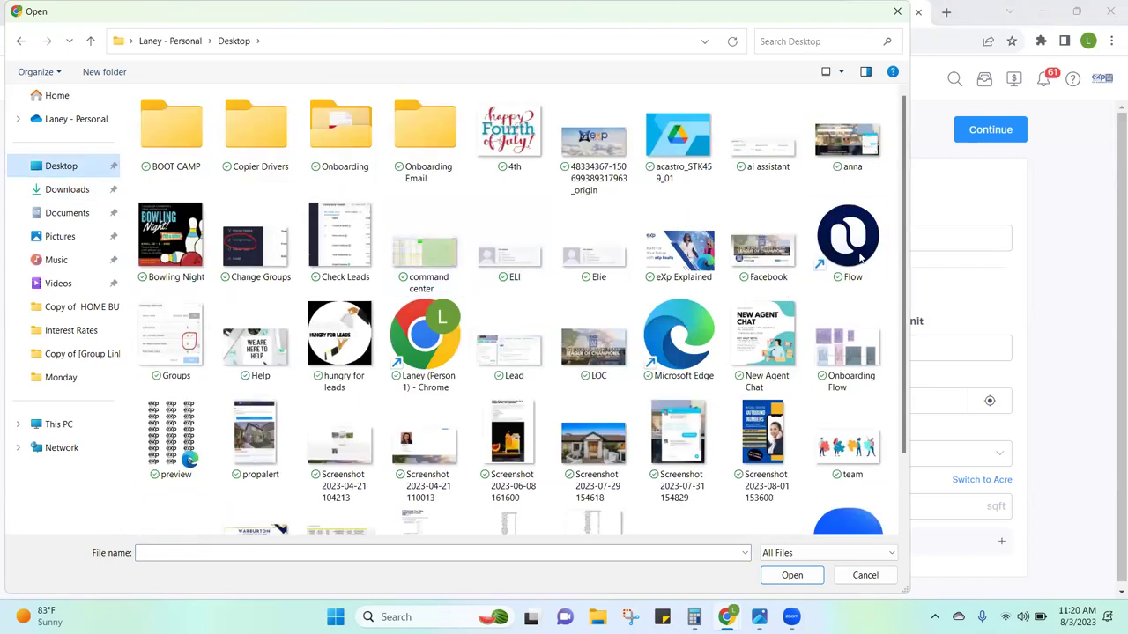
pyautogui.doubleClick(608, 421)
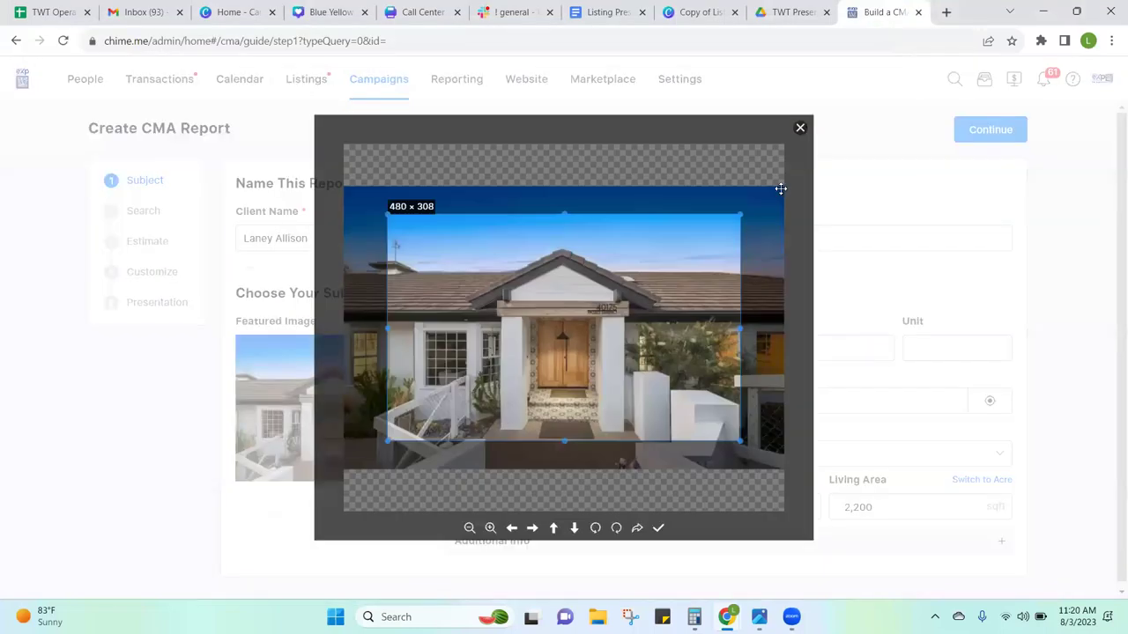
pyautogui.click(656, 531)
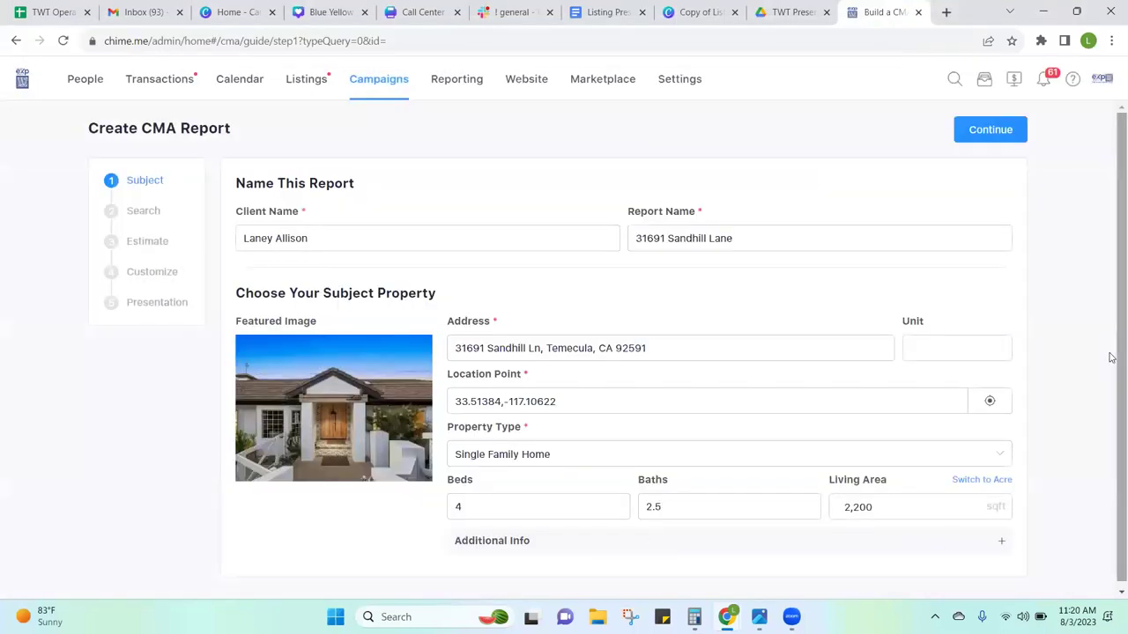
# Step: Expand Additional Info and continue to the comparable listings search
pyautogui.click(1002, 535)
pyautogui.moveTo(1112, 390); pyautogui.dragTo(1112, 549)
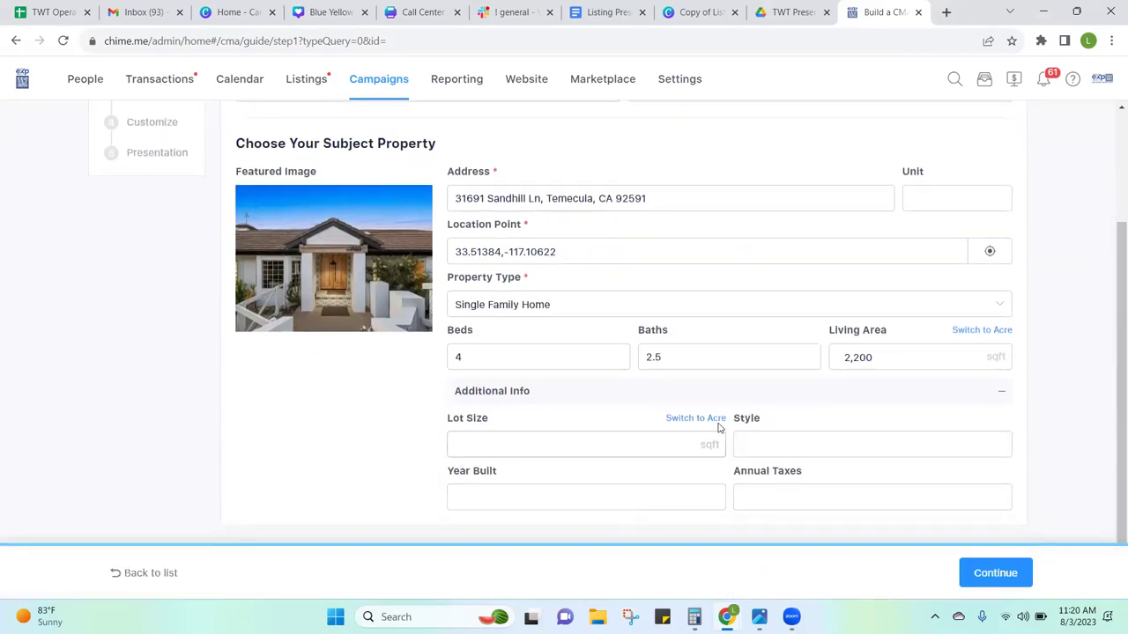
pyautogui.click(997, 575)
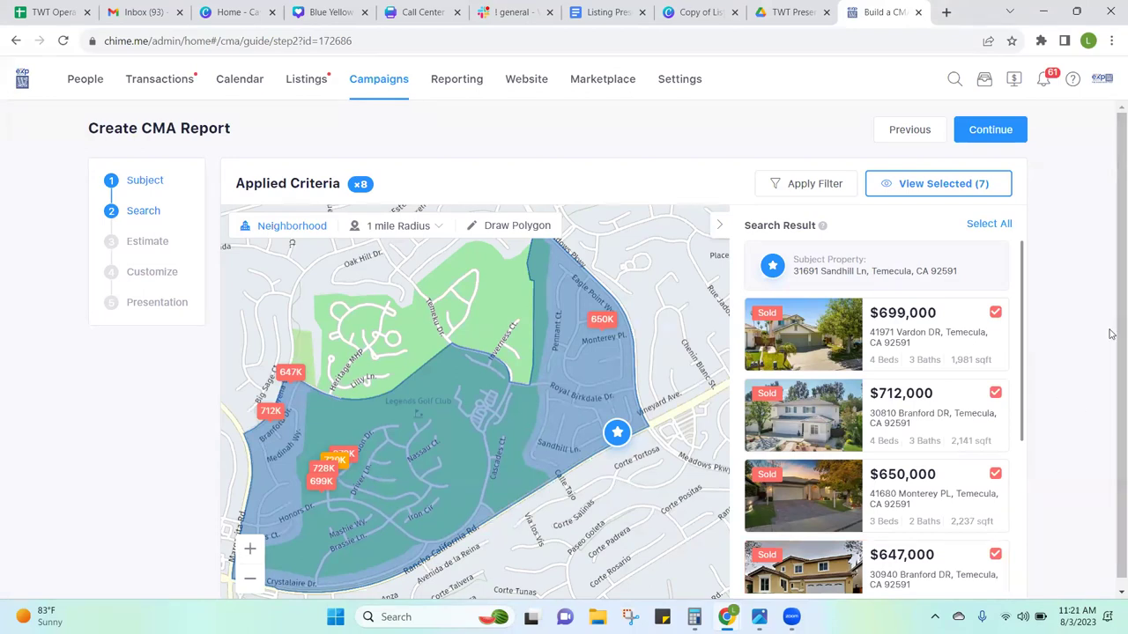
pyautogui.scroll(-1, 1110, 366)
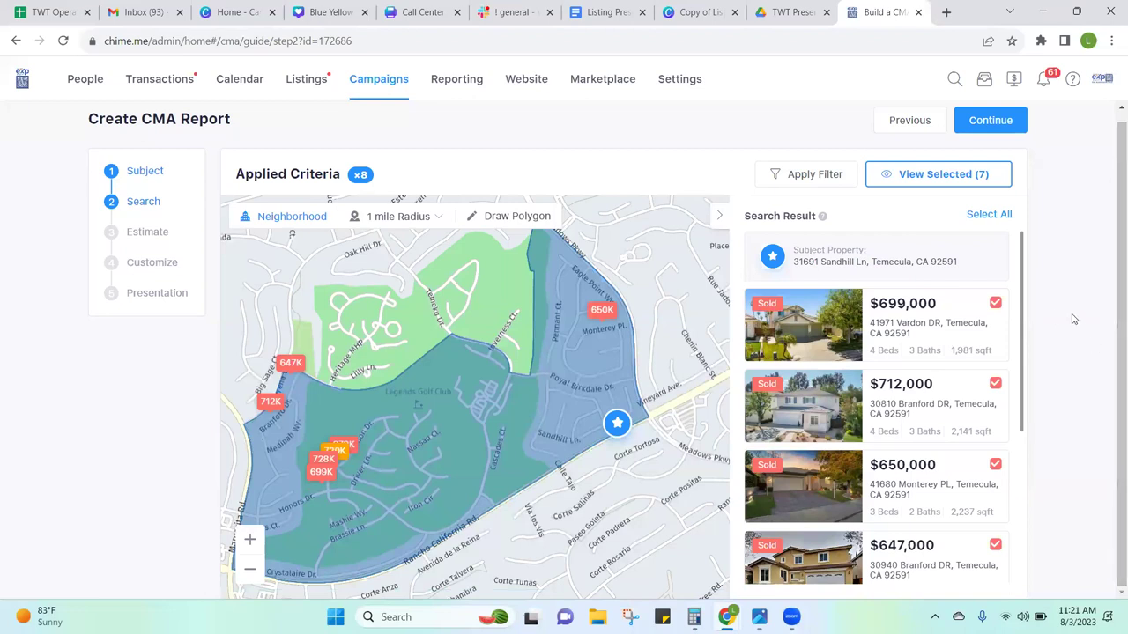
pyautogui.moveTo(1024, 317)
pyautogui.mouseDown()
pyautogui.moveTo(1022, 484)
pyautogui.moveTo(1032, 299)
pyautogui.mouseUp()
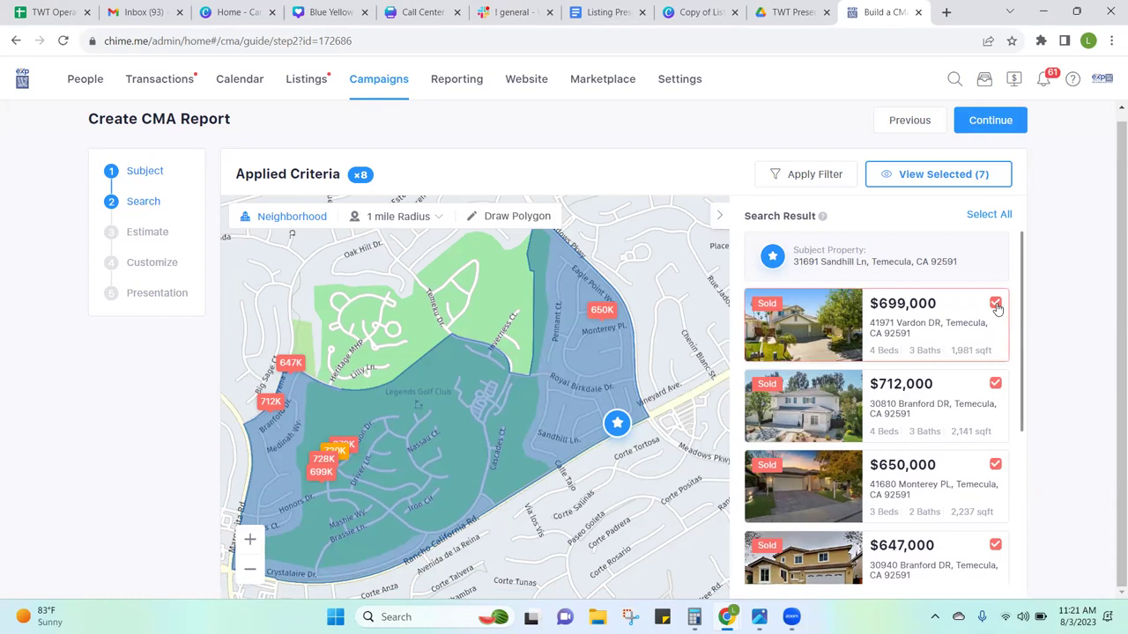
pyautogui.click(996, 303)
pyautogui.click(996, 305)
pyautogui.click(995, 304)
pyautogui.click(996, 305)
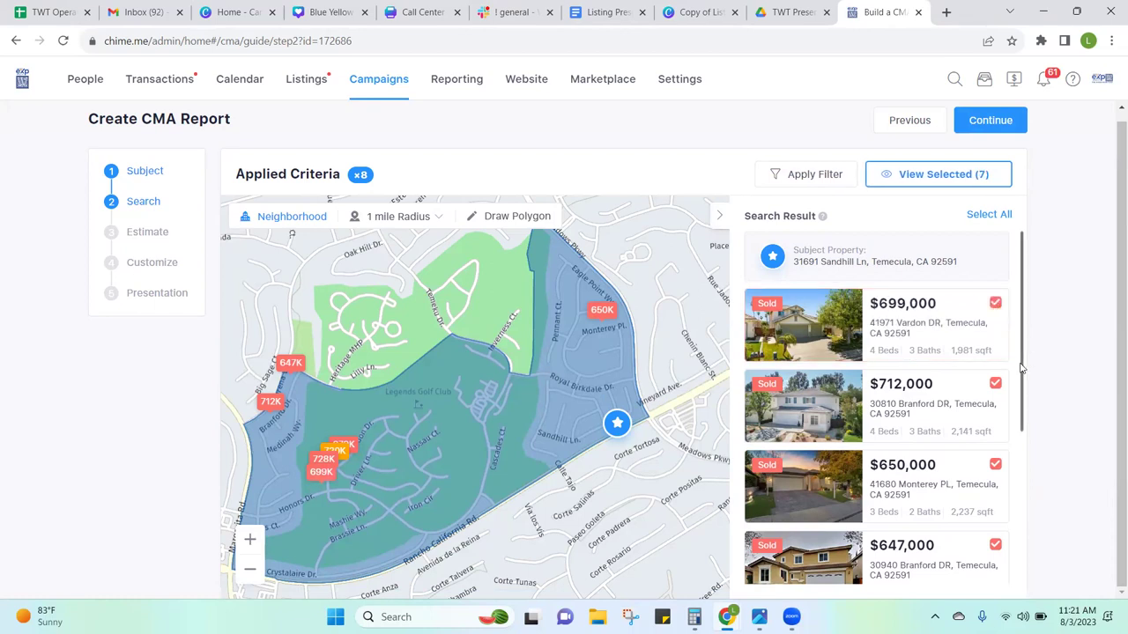
pyautogui.moveTo(1015, 396); pyautogui.dragTo(1038, 602)
pyautogui.click(1014, 453)
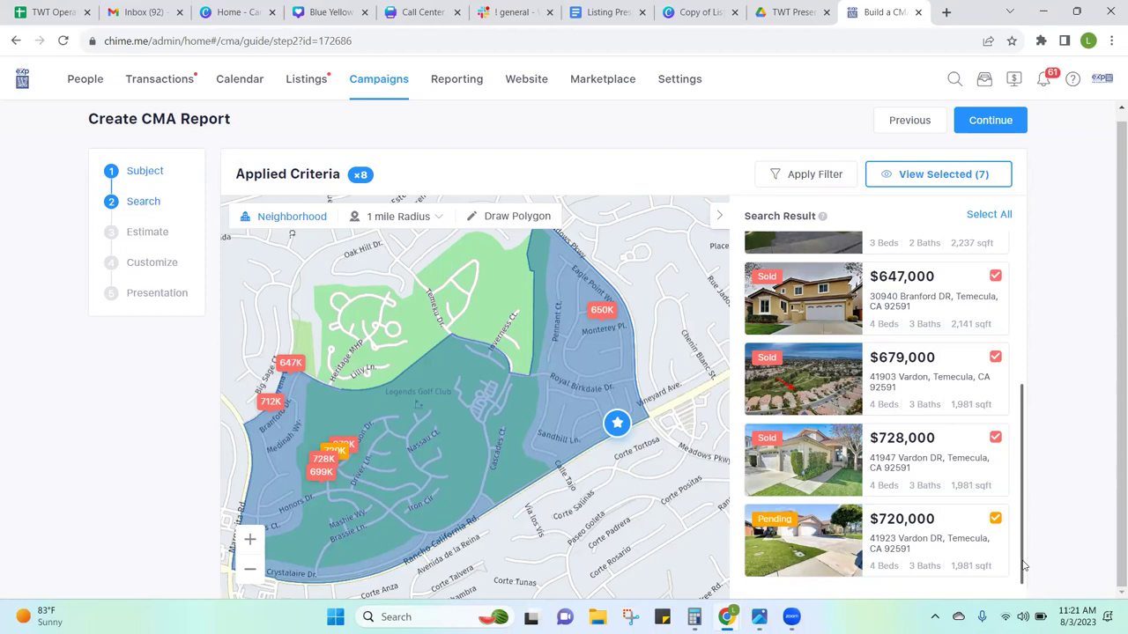
pyautogui.rightClick(1027, 410)
pyautogui.click(1019, 435)
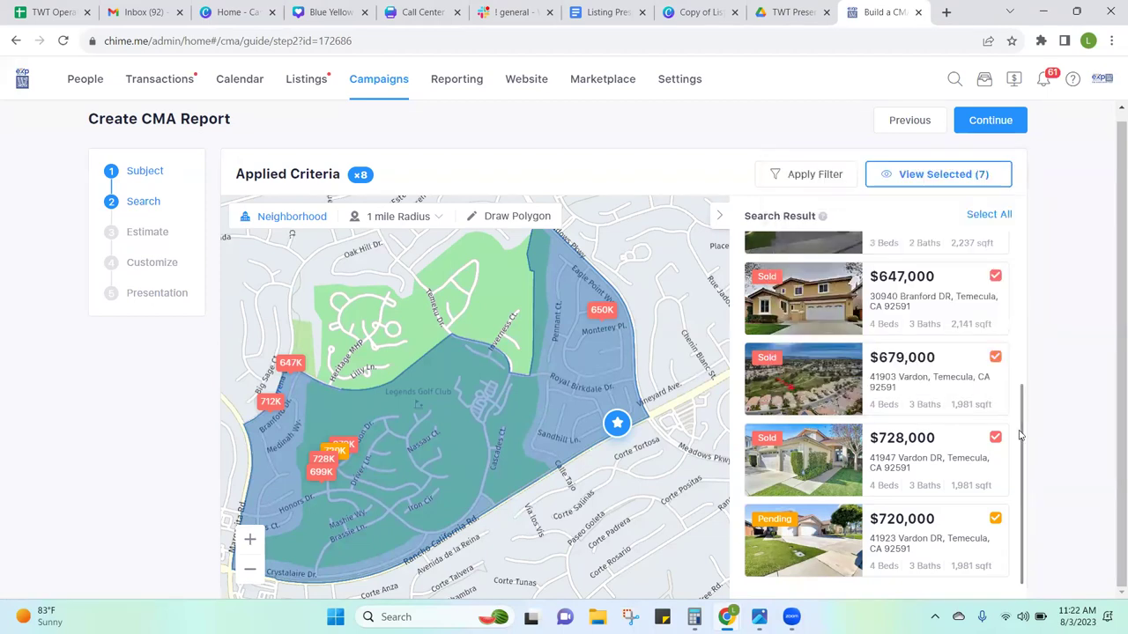
pyautogui.rightClick(1020, 435)
pyautogui.click(1022, 441)
pyautogui.rightClick(1023, 269)
pyautogui.click(1022, 269)
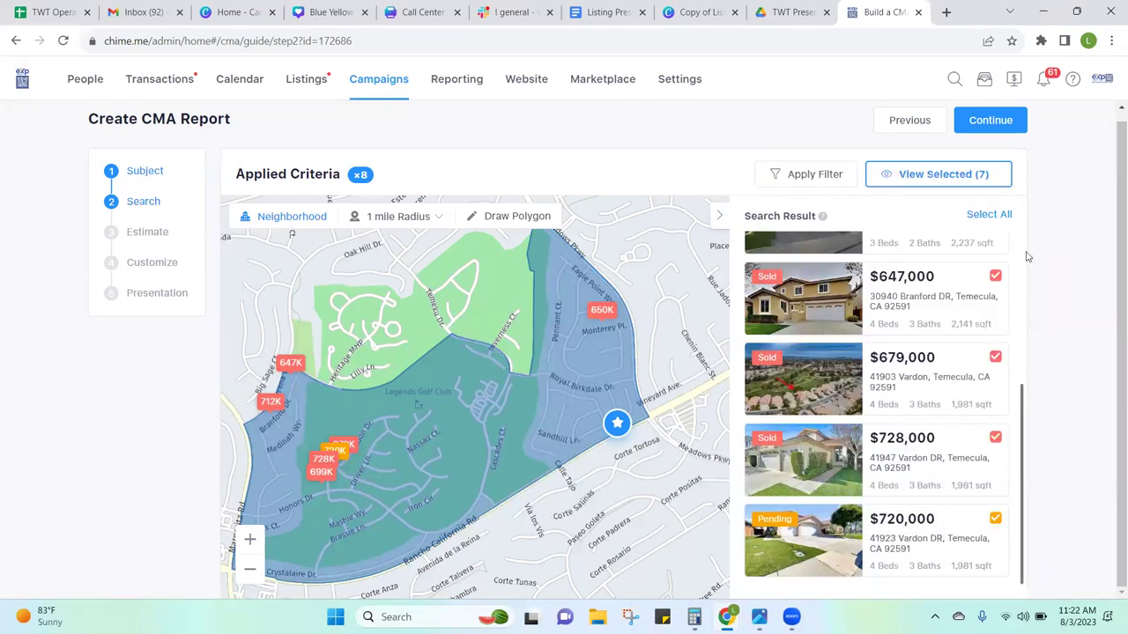
pyautogui.scroll(3, 1027, 256)
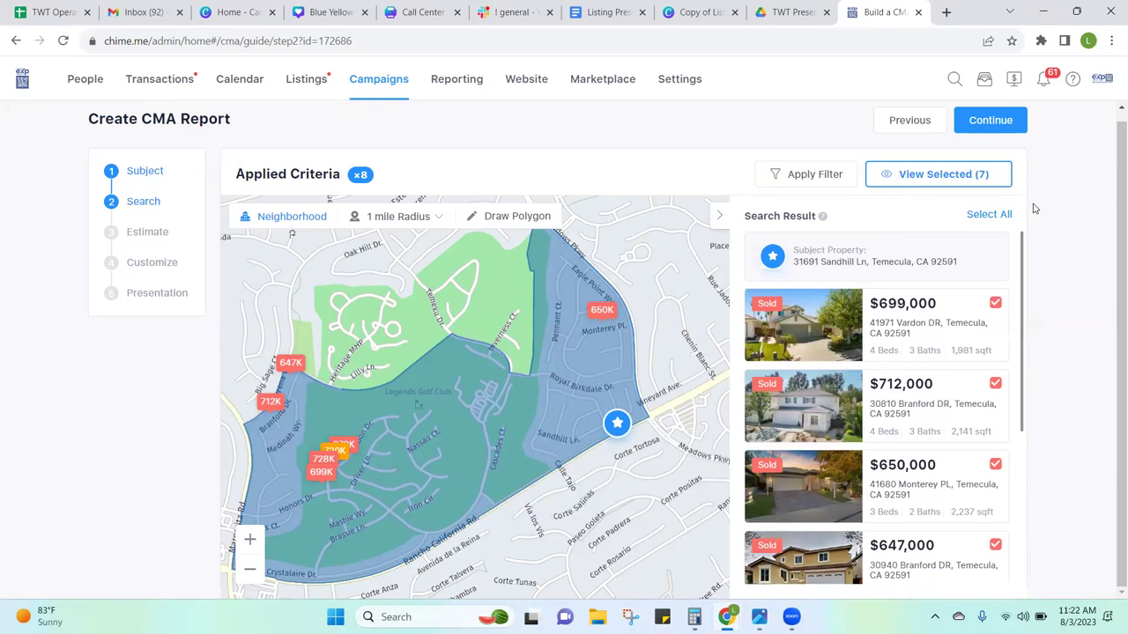
pyautogui.click(994, 131)
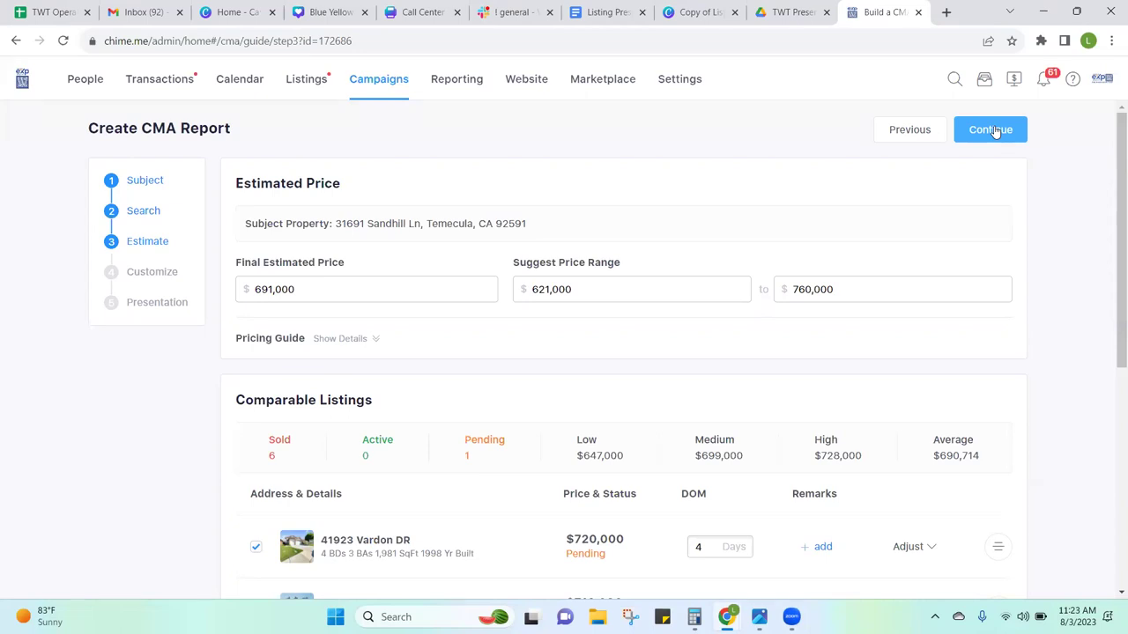
pyautogui.click(911, 130)
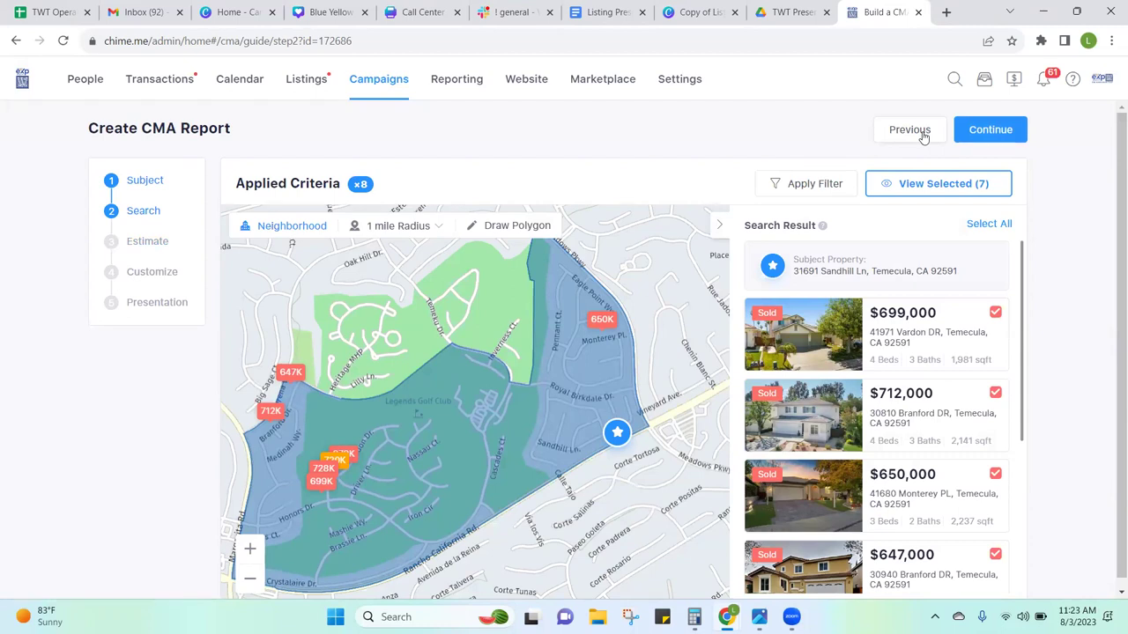
# Step: Try a 1.5-mile search radius, settle on 1 mile, and continue to the Estimate step
pyautogui.click(430, 225)
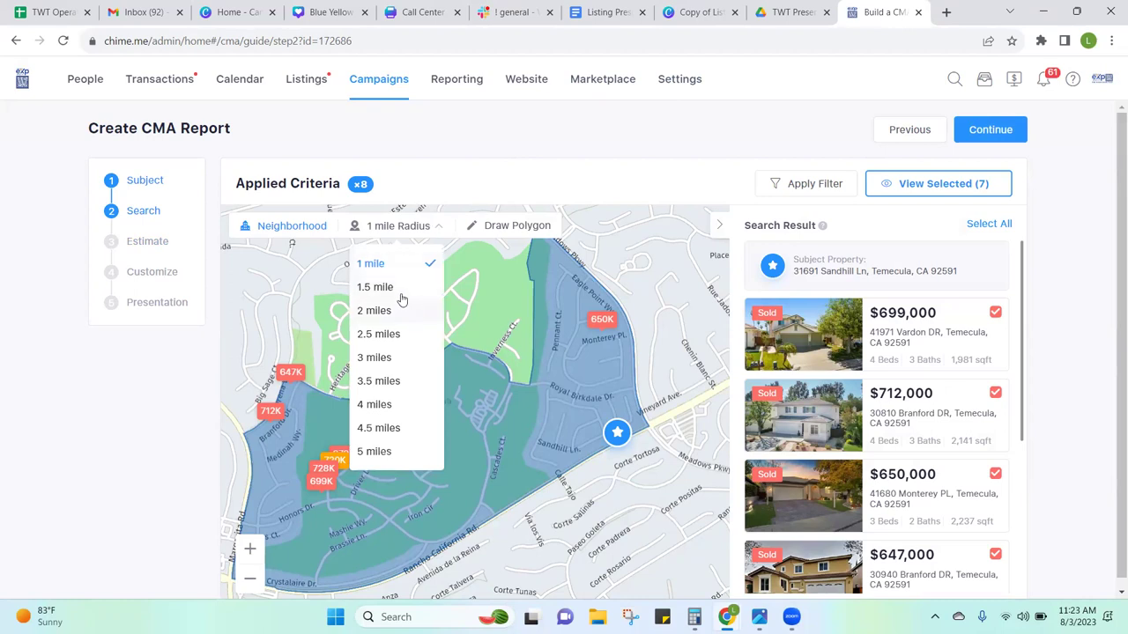
pyautogui.click(376, 287)
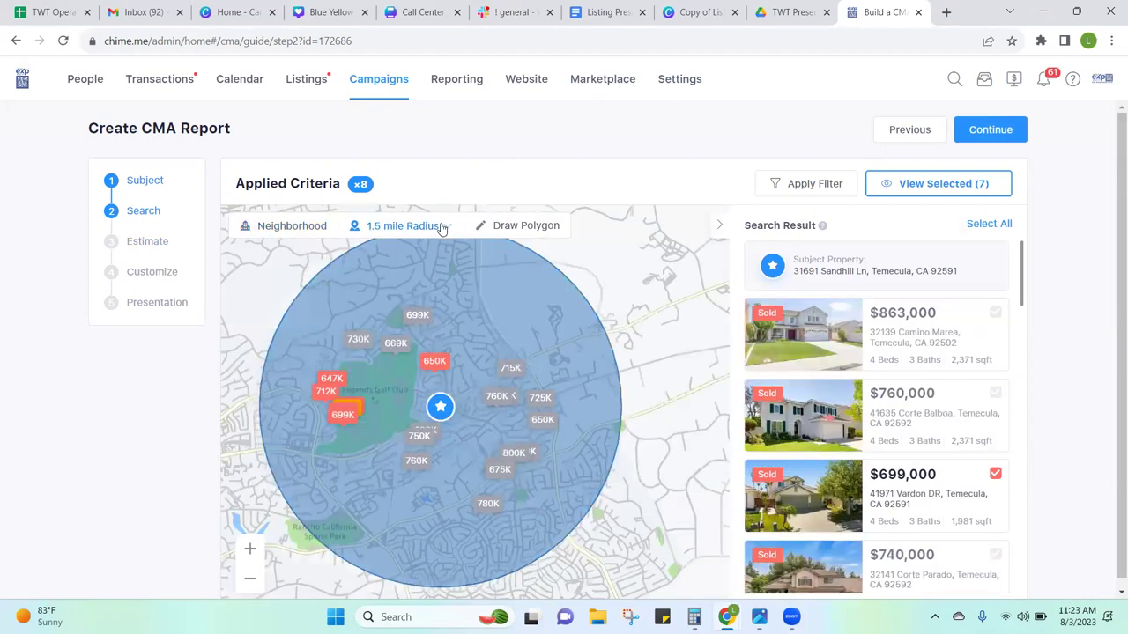
pyautogui.click(443, 228)
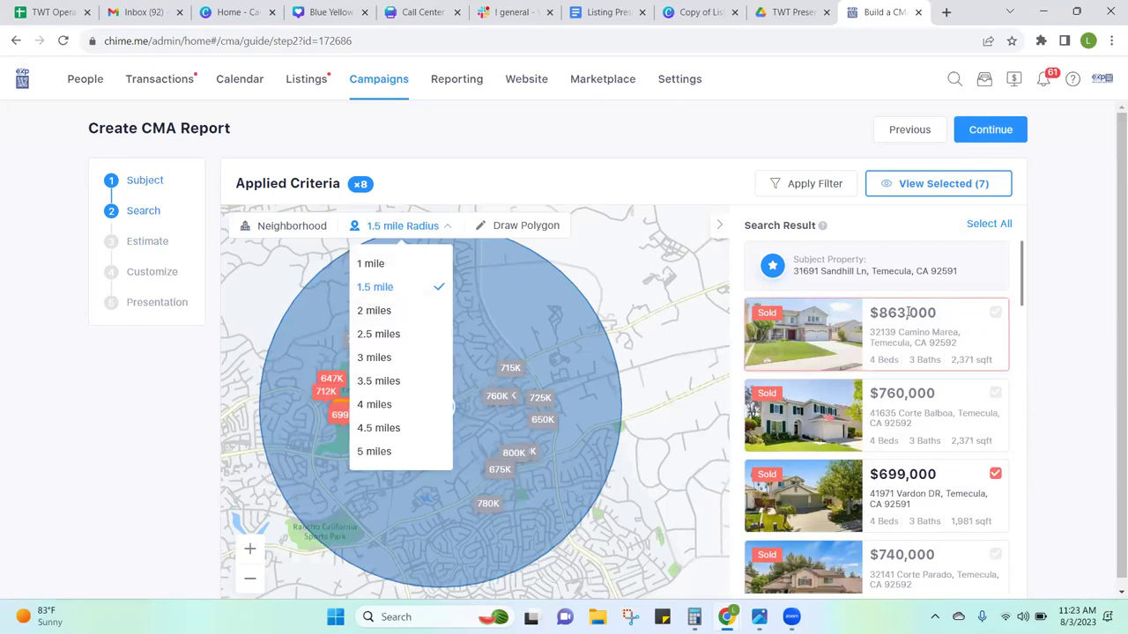
pyautogui.click(371, 264)
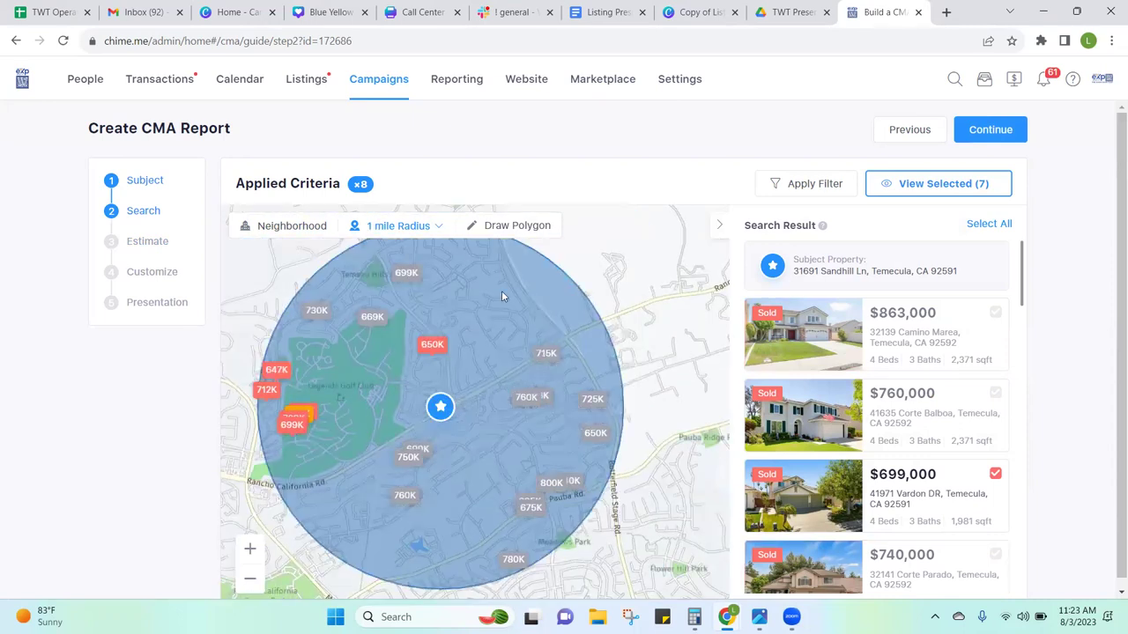
pyautogui.click(1002, 130)
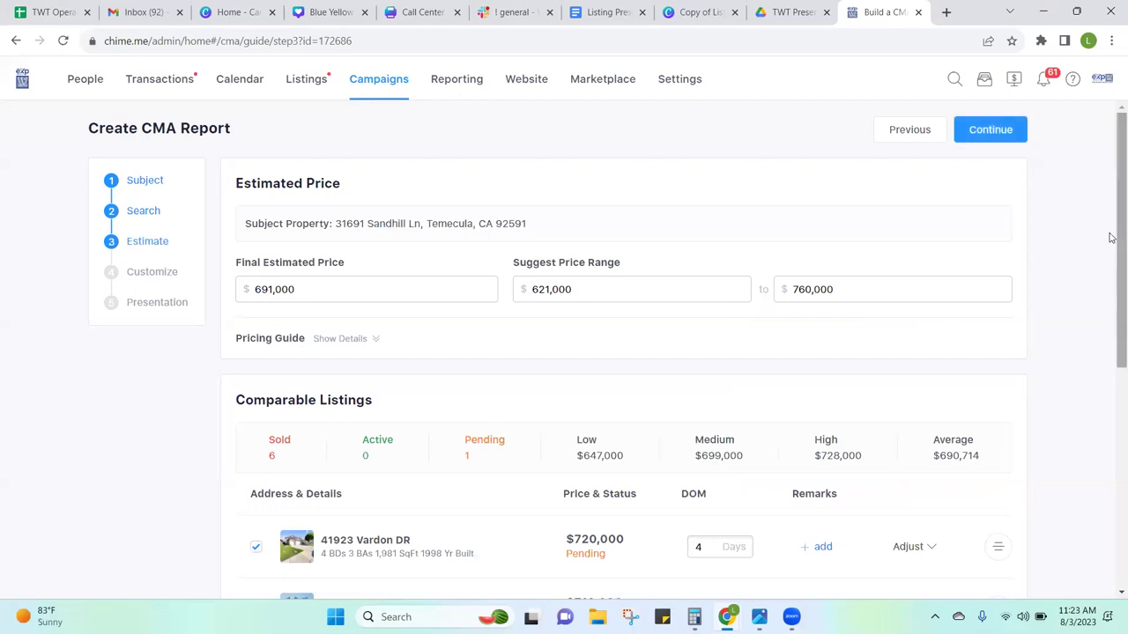
pyautogui.moveTo(1112, 243); pyautogui.dragTo(1110, 312)
pyautogui.scroll(-2, 1112, 392)
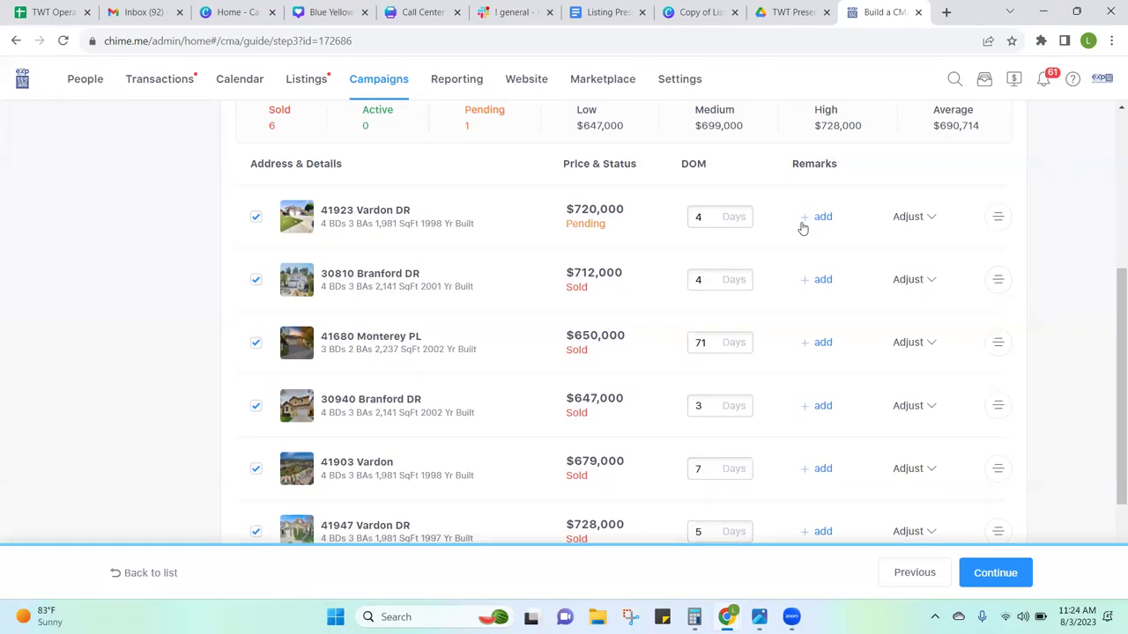
pyautogui.click(933, 219)
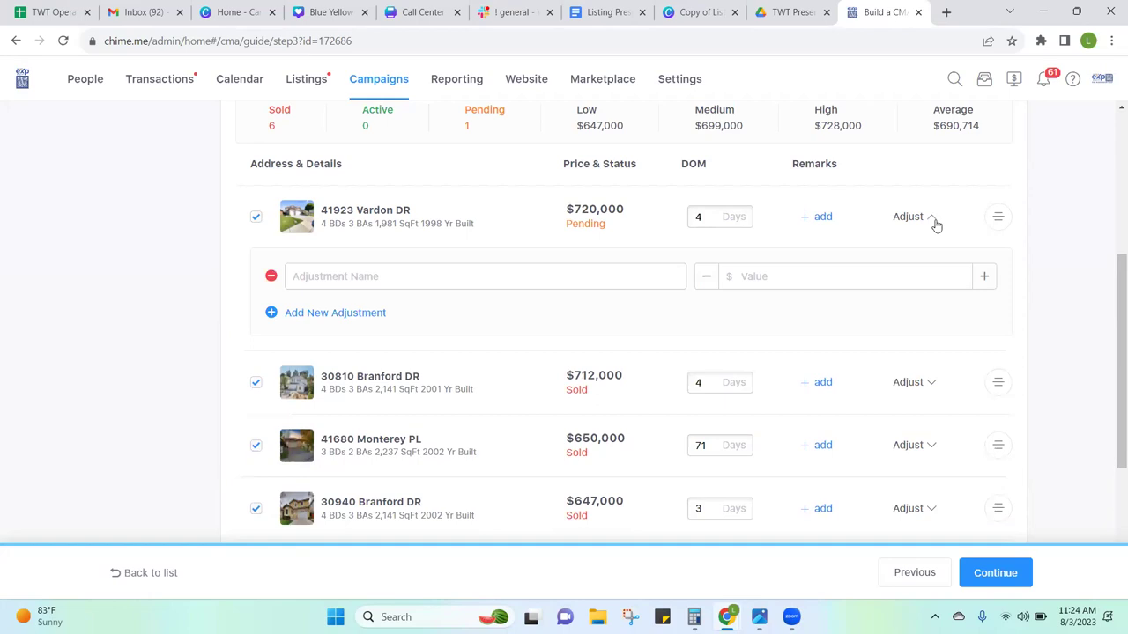
pyautogui.click(936, 226)
pyautogui.tripleClick(999, 219)
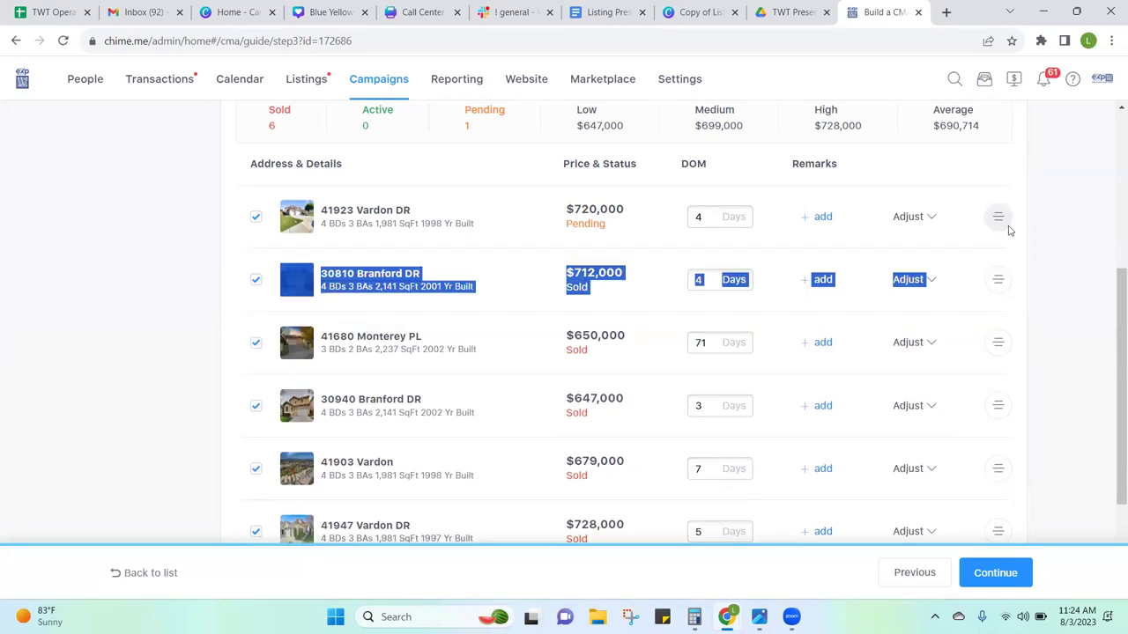
pyautogui.moveTo(1003, 209)
pyautogui.mouseDown()
pyautogui.moveTo(1002, 276)
pyautogui.moveTo(1011, 210)
pyautogui.mouseUp()
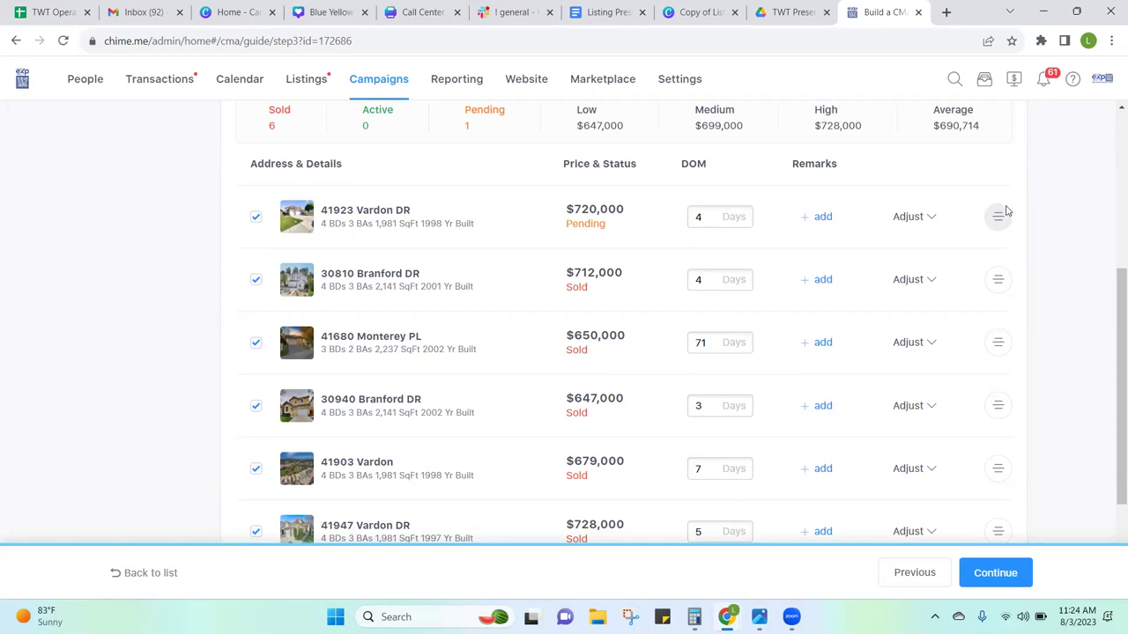
pyautogui.moveTo(997, 215); pyautogui.dragTo(1027, 220)
pyautogui.moveTo(1111, 336); pyautogui.dragTo(1111, 390)
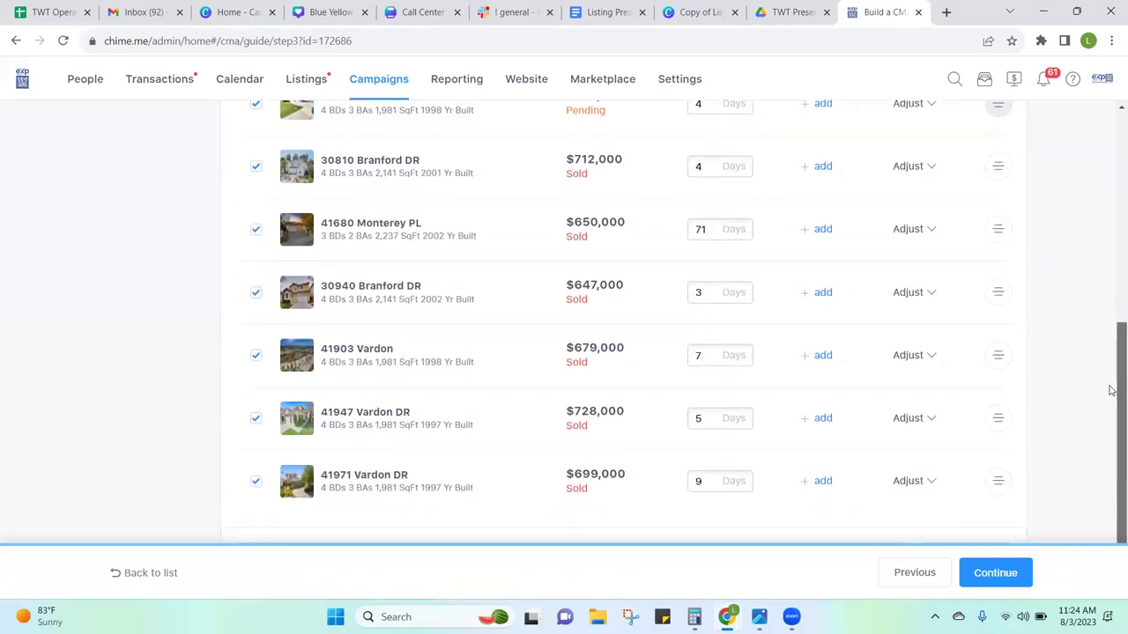
pyautogui.moveTo(1110, 390); pyautogui.dragTo(1111, 357)
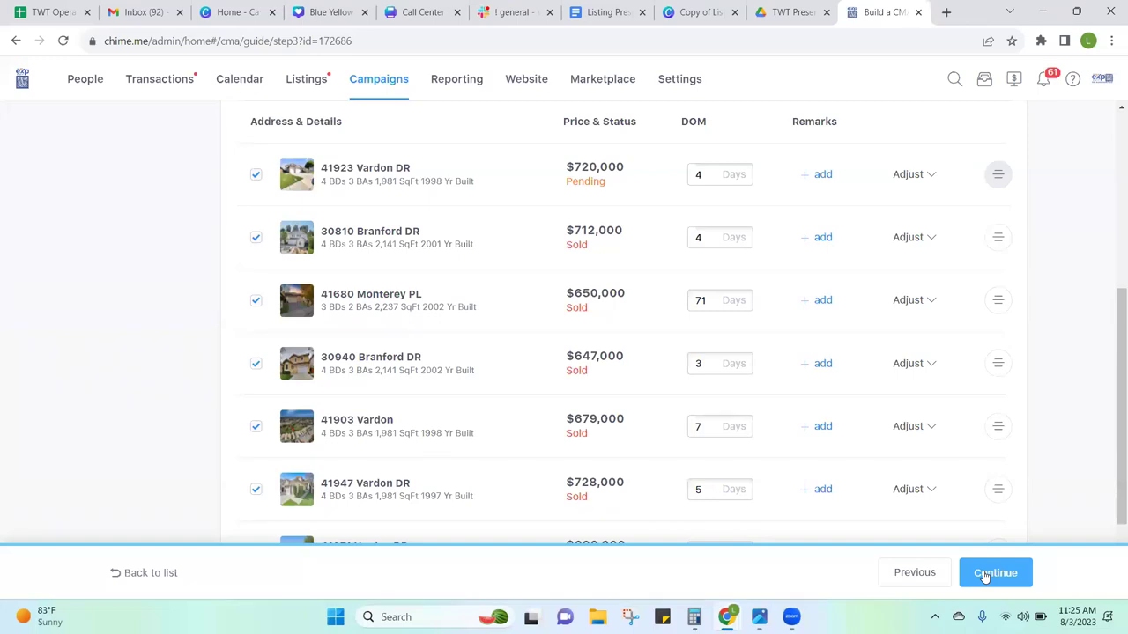
# Step: Advance to the Customize step and preview the Intelligent Pricing and Listings Map pages
pyautogui.click(986, 574)
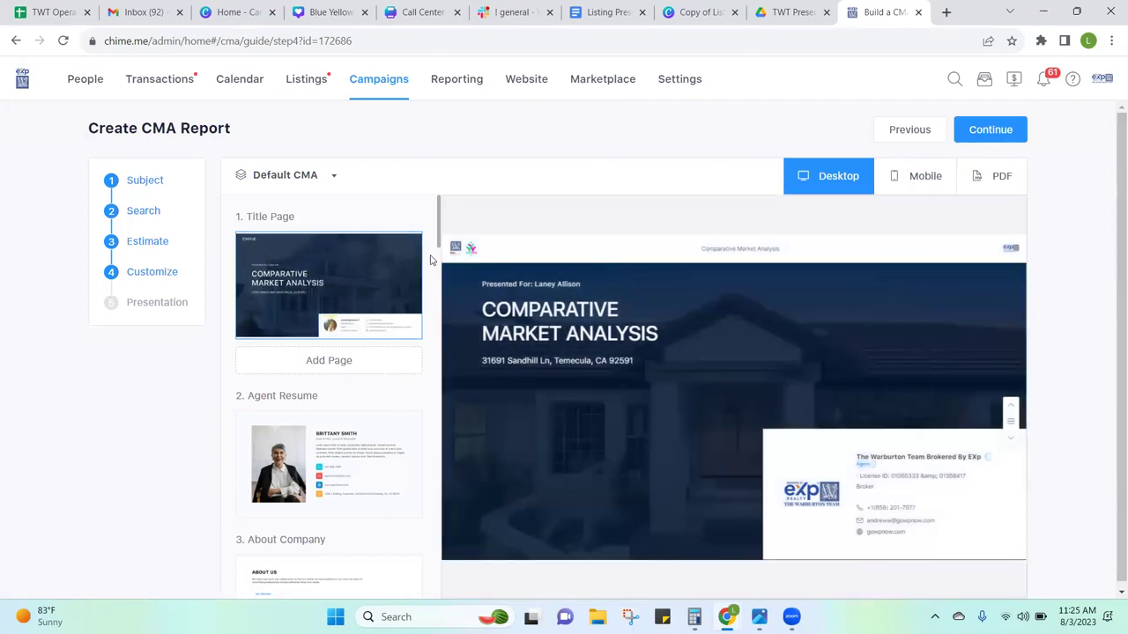
pyautogui.moveTo(437, 241)
pyautogui.mouseDown()
pyautogui.moveTo(445, 338)
pyautogui.moveTo(438, 240)
pyautogui.mouseUp()
pyautogui.moveTo(434, 313); pyautogui.dragTo(433, 379)
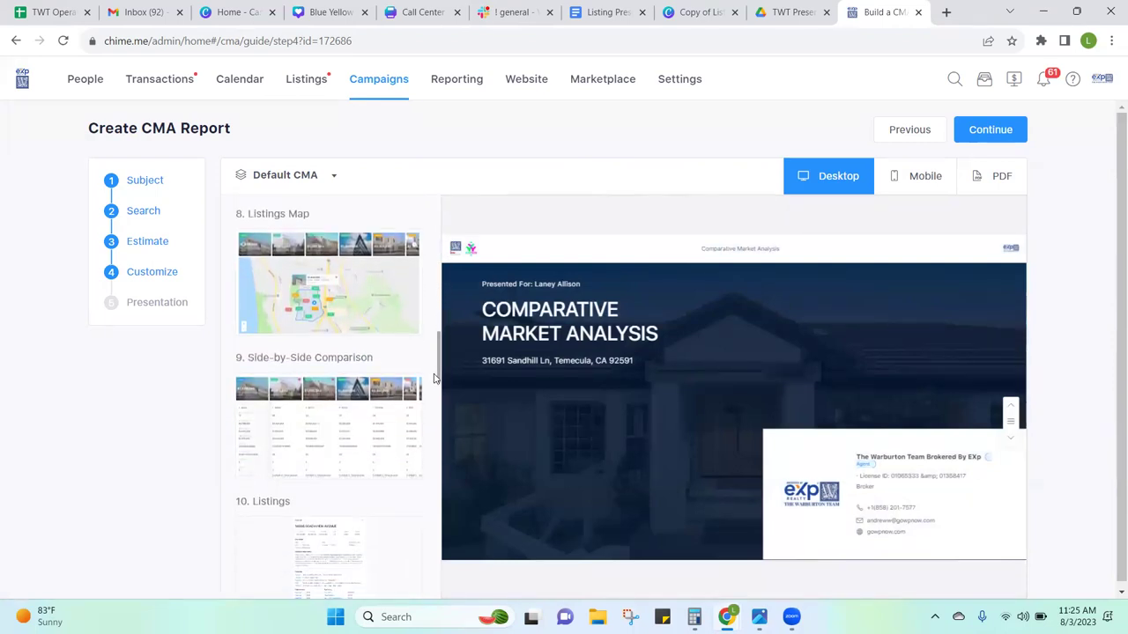
pyautogui.moveTo(433, 378); pyautogui.dragTo(443, 499)
pyautogui.click(337, 373)
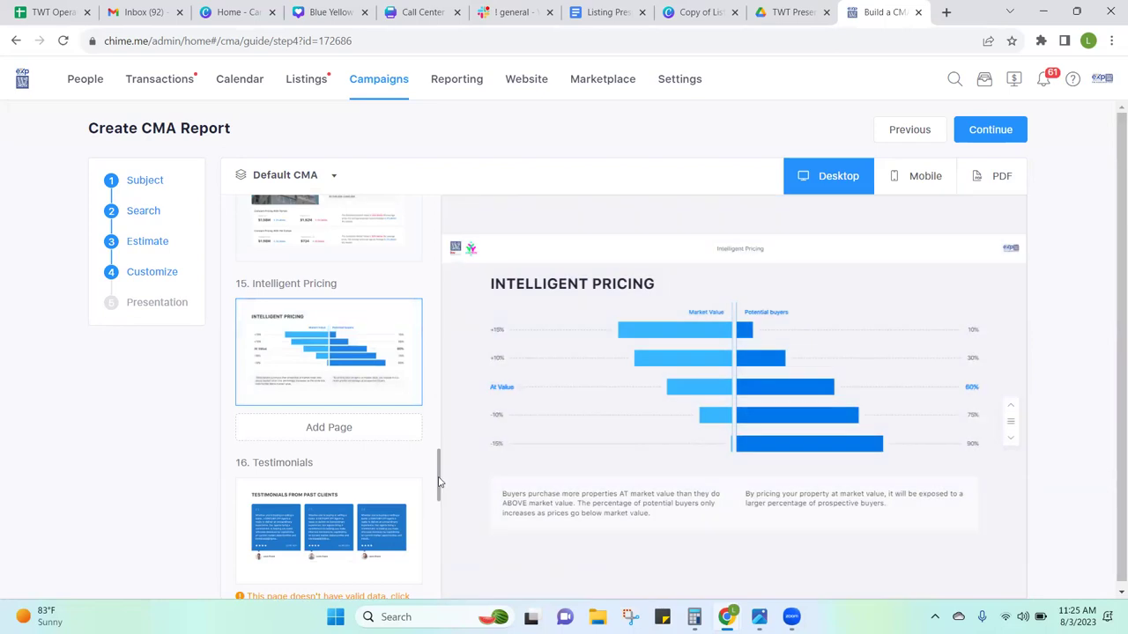
pyautogui.moveTo(440, 482); pyautogui.dragTo(441, 502)
pyautogui.scroll(-2, 441, 525)
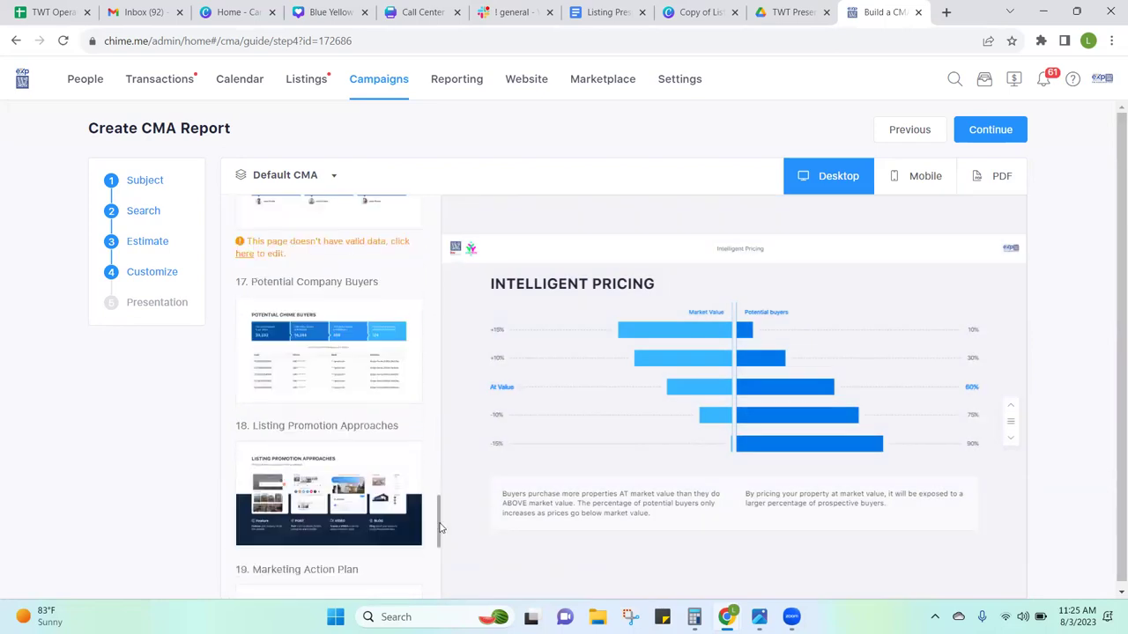
pyautogui.moveTo(441, 527); pyautogui.dragTo(454, 357)
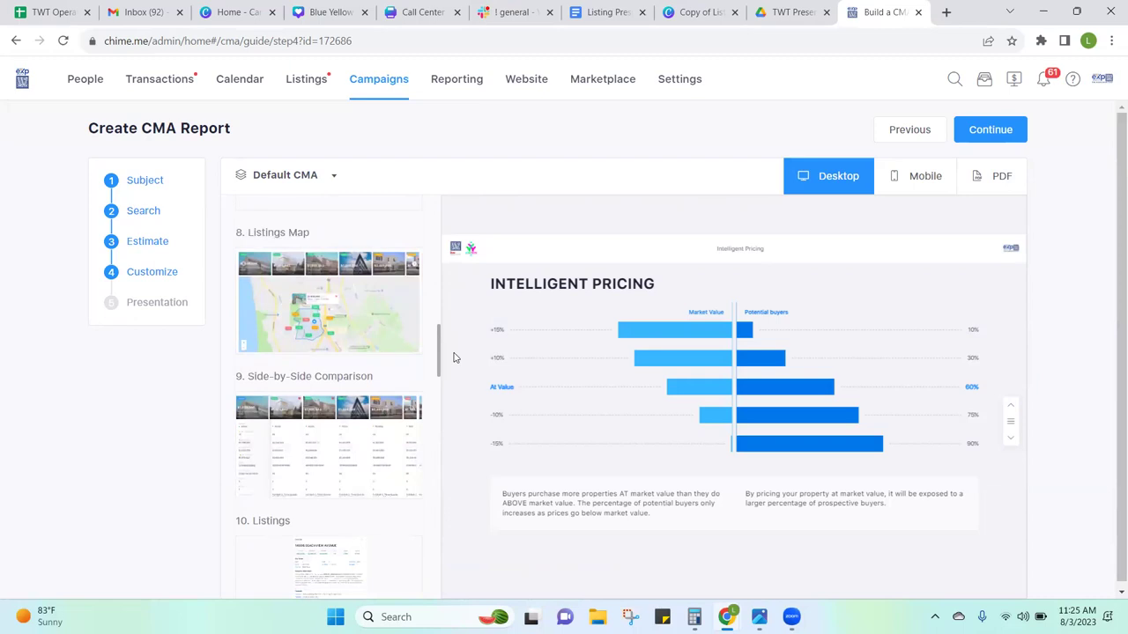
pyautogui.moveTo(454, 357)
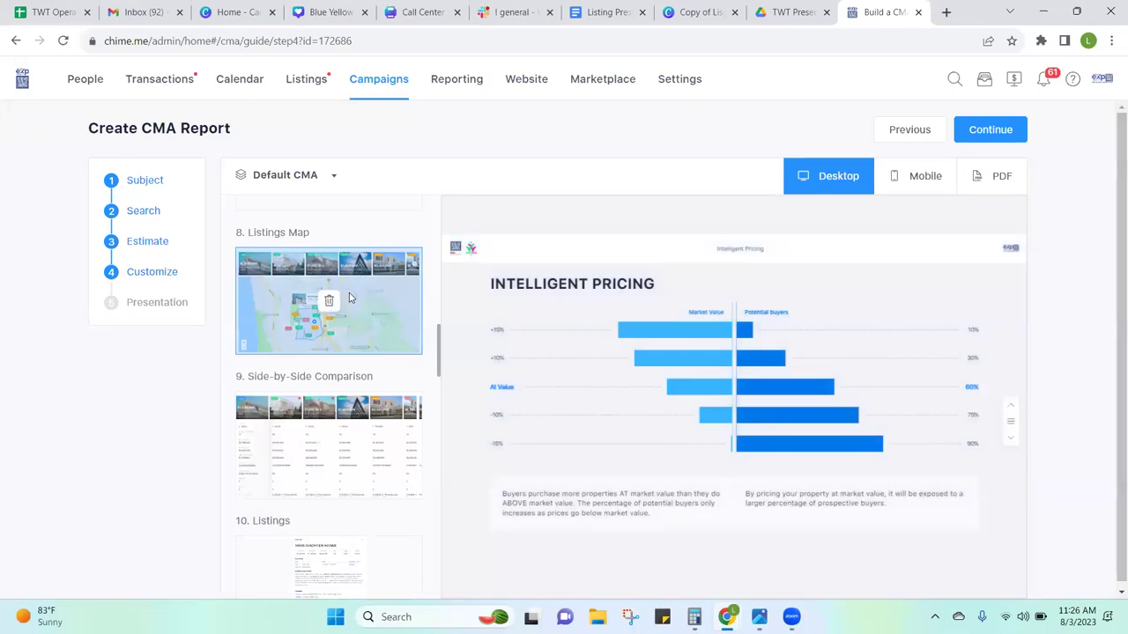
pyautogui.click(349, 298)
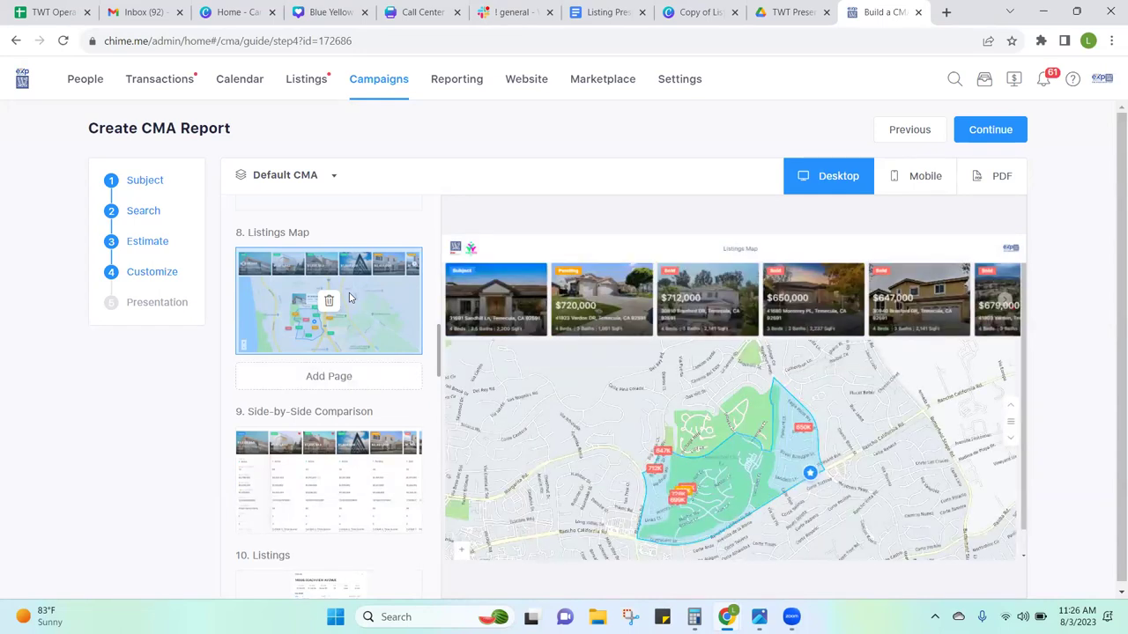
# Step: Preview the Side-by-Side Comparison, Listings, Estimated Market Value and Intelligent Pricing pages
pyautogui.click(319, 454)
pyautogui.scroll(-1, 319, 454)
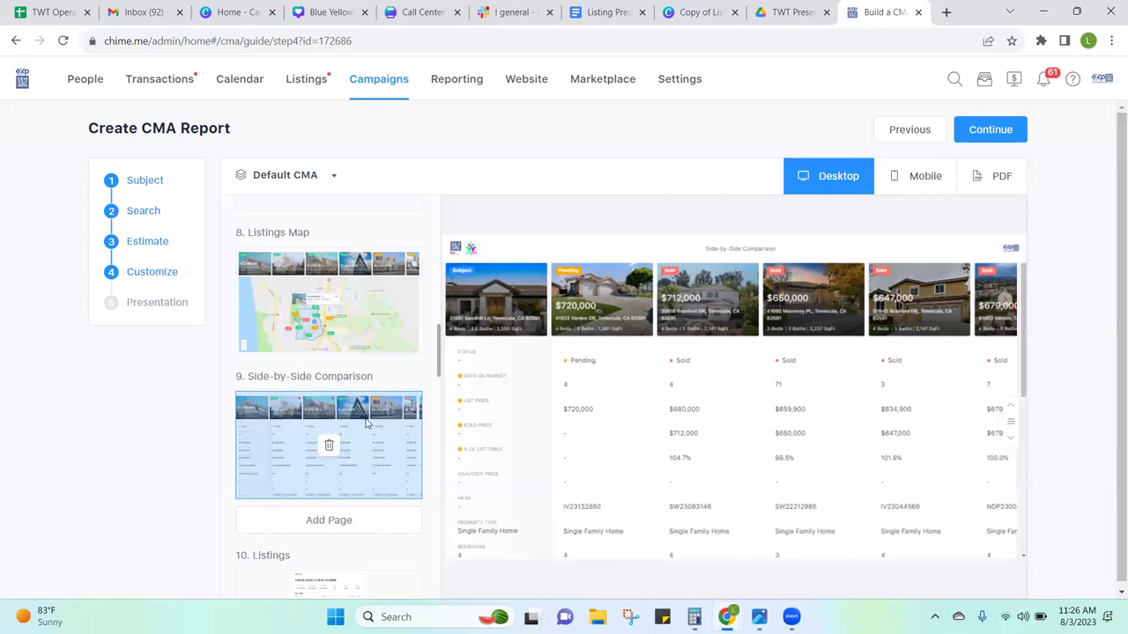
pyautogui.moveTo(439, 357); pyautogui.dragTo(440, 396)
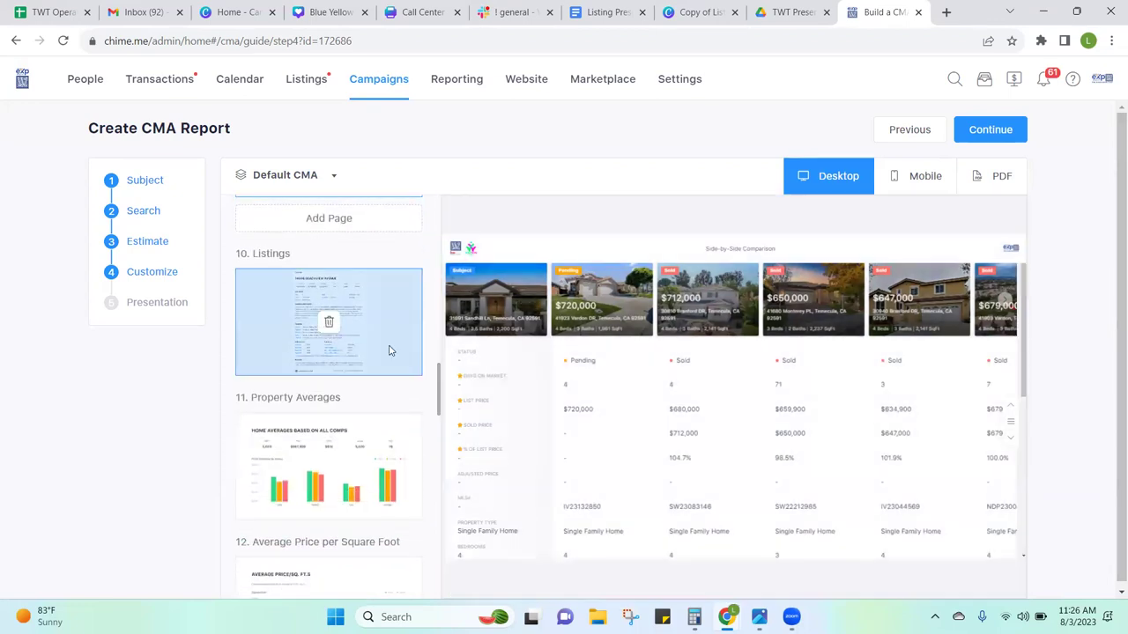
pyautogui.click(390, 350)
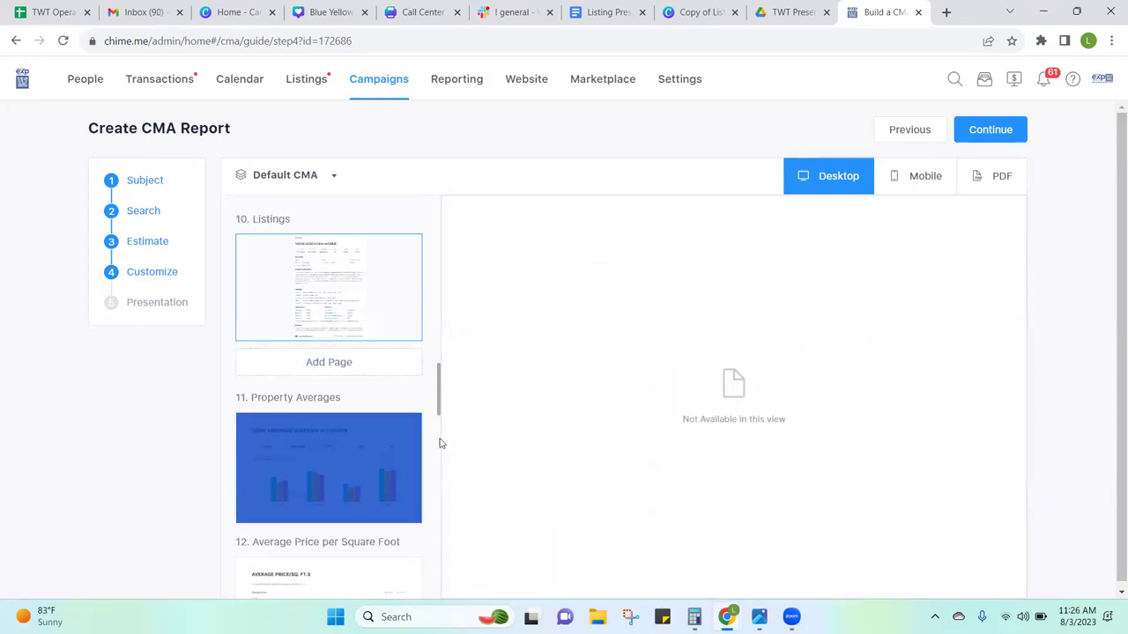
pyautogui.scroll(-4, 441, 443)
pyautogui.scroll(-3, 441, 443)
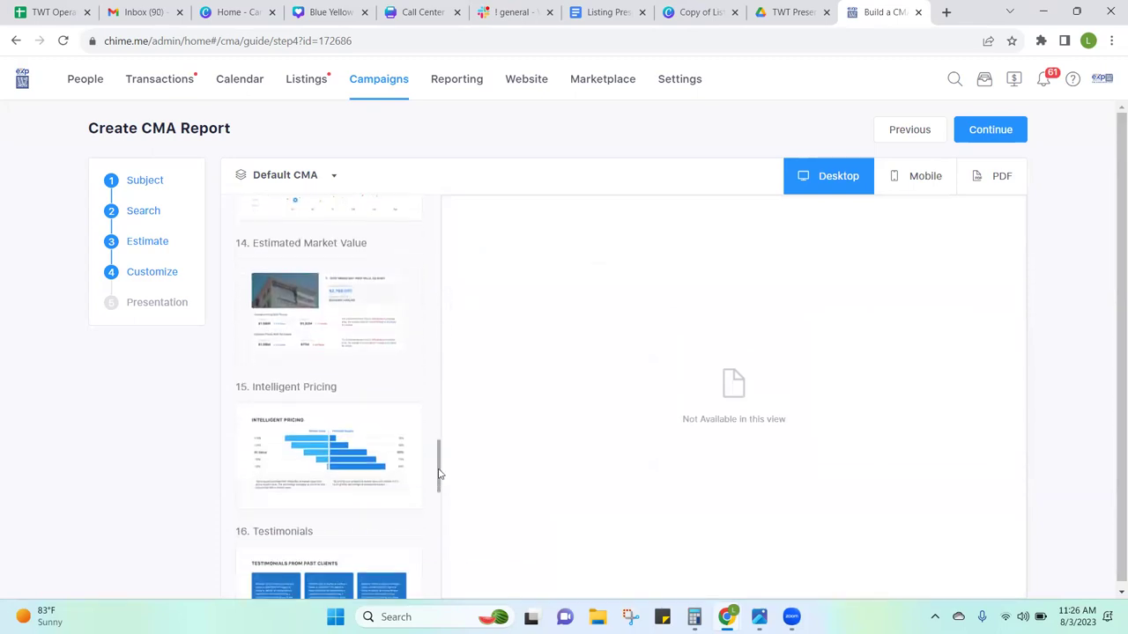
pyautogui.click(357, 355)
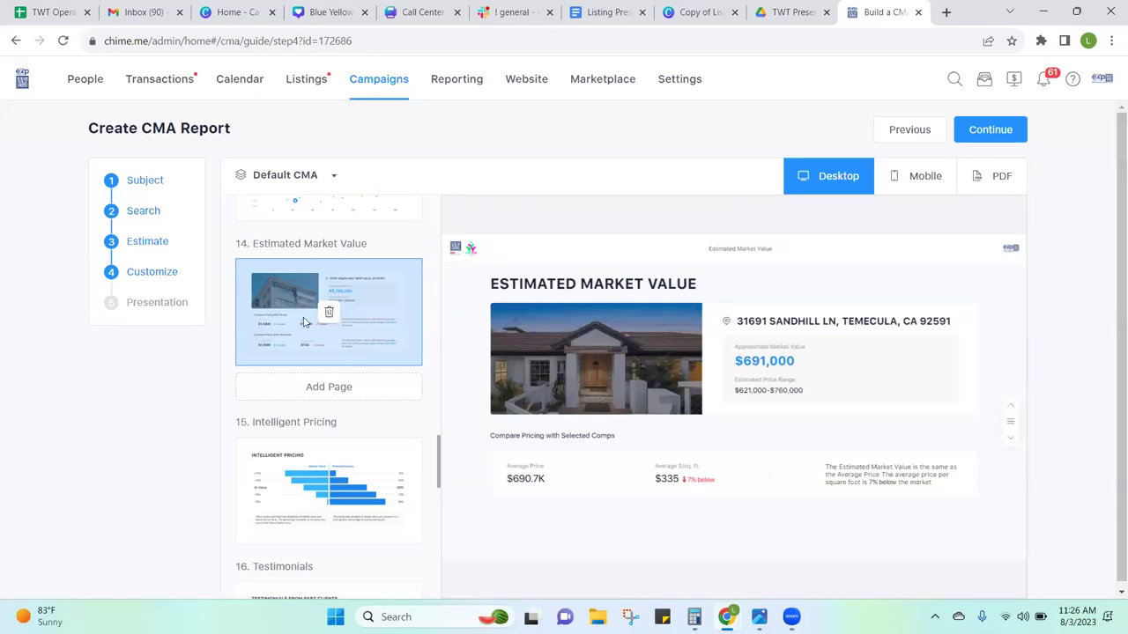
pyautogui.click(274, 487)
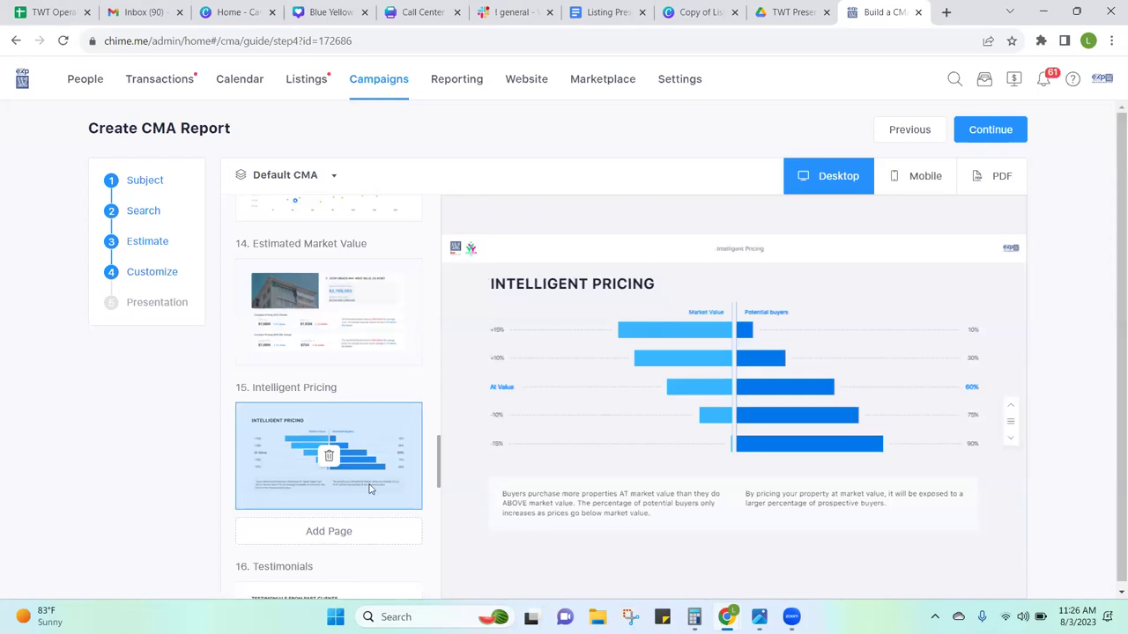
pyautogui.moveTo(438, 478); pyautogui.dragTo(443, 203)
pyautogui.scroll(-1, 441, 582)
pyautogui.moveTo(356, 265)
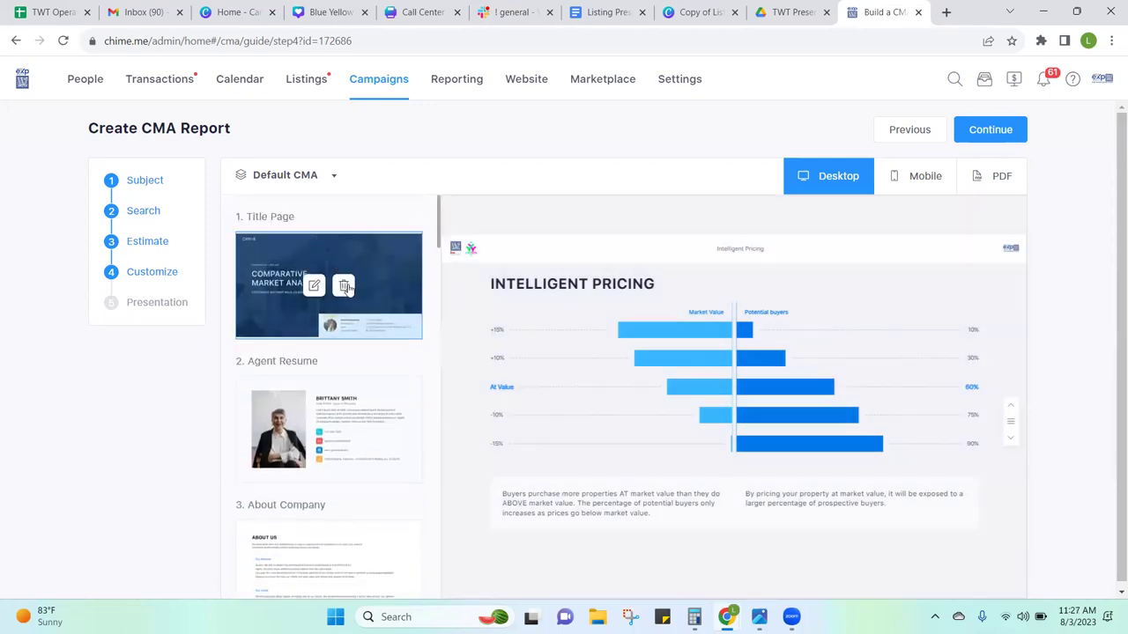
# Step: Delete the first six pages, Title Page through What Factors Influence Pricing, and publish
pyautogui.click(343, 287)
pyautogui.click(345, 287)
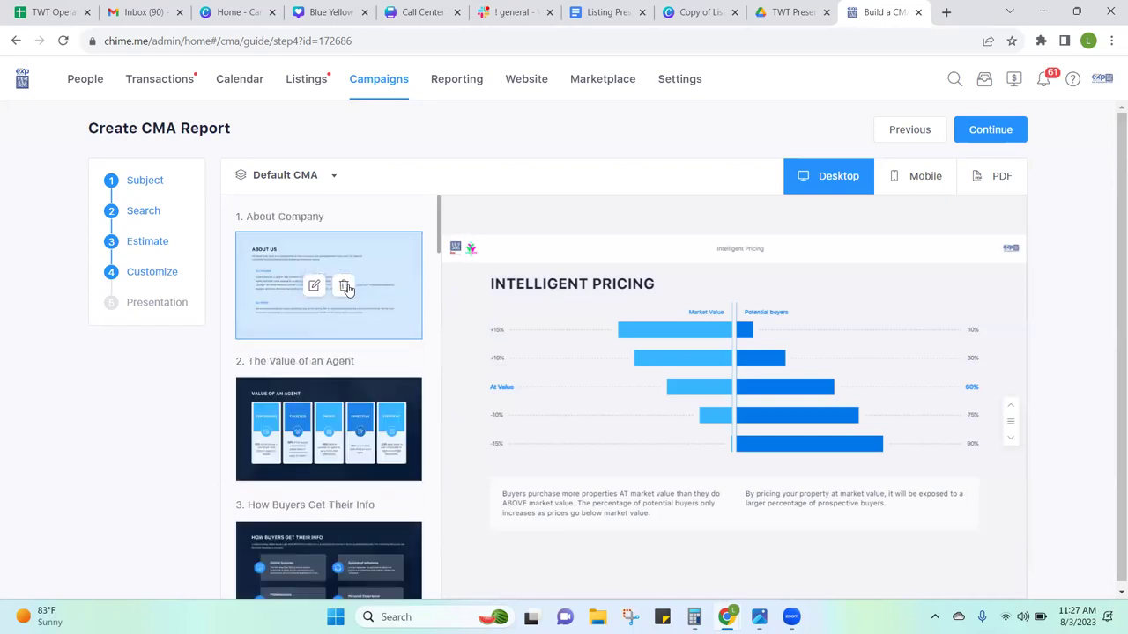
pyautogui.click(345, 287)
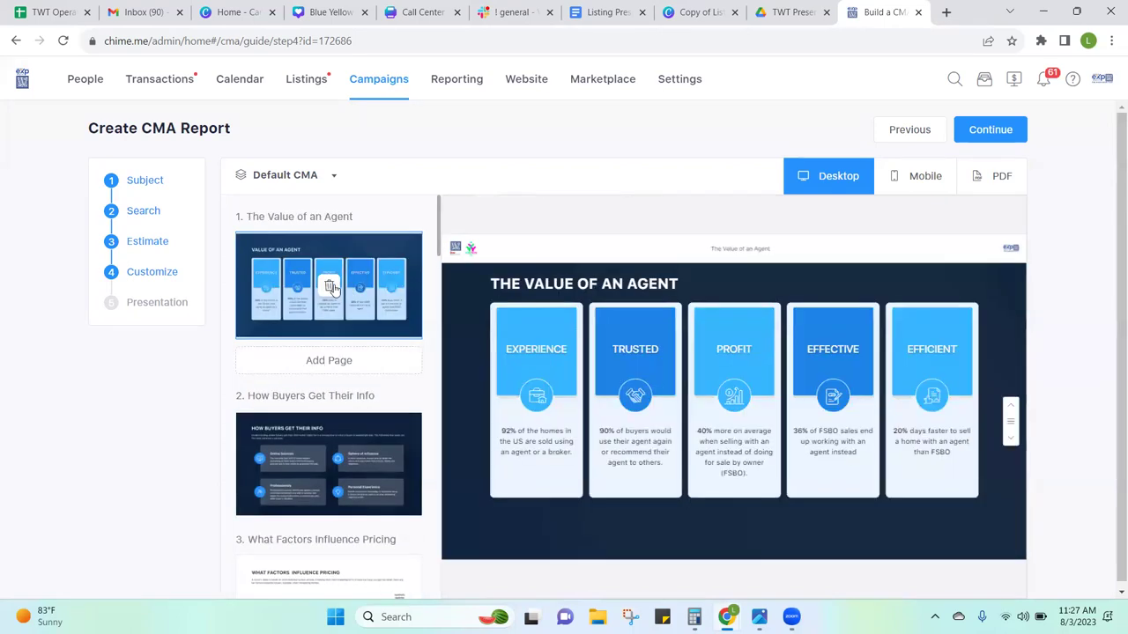
pyautogui.click(329, 285)
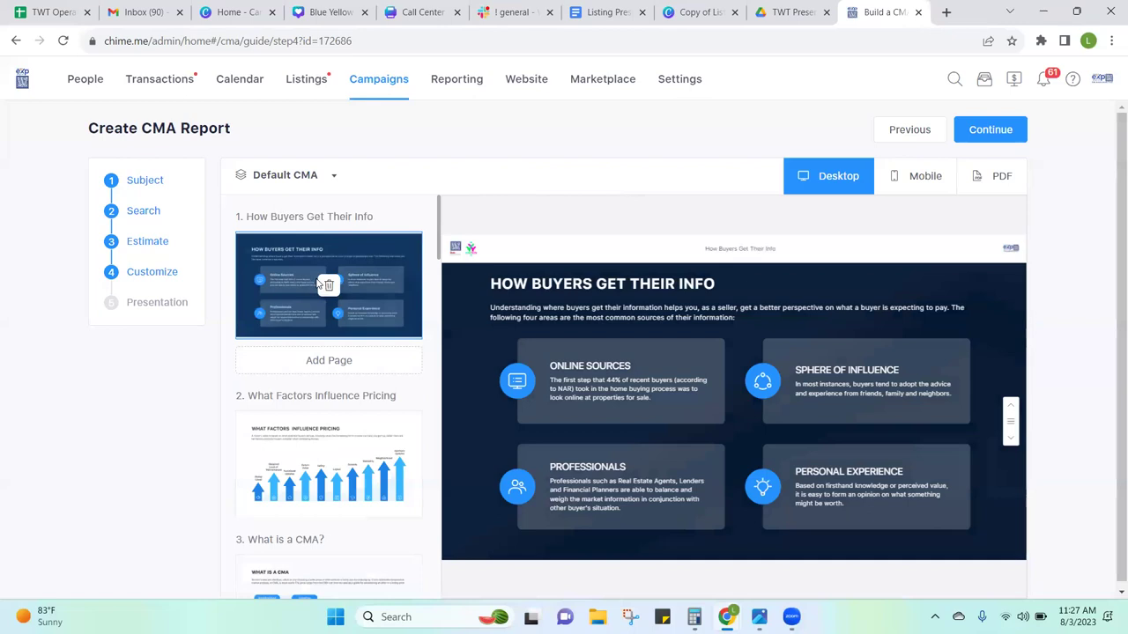
pyautogui.click(328, 285)
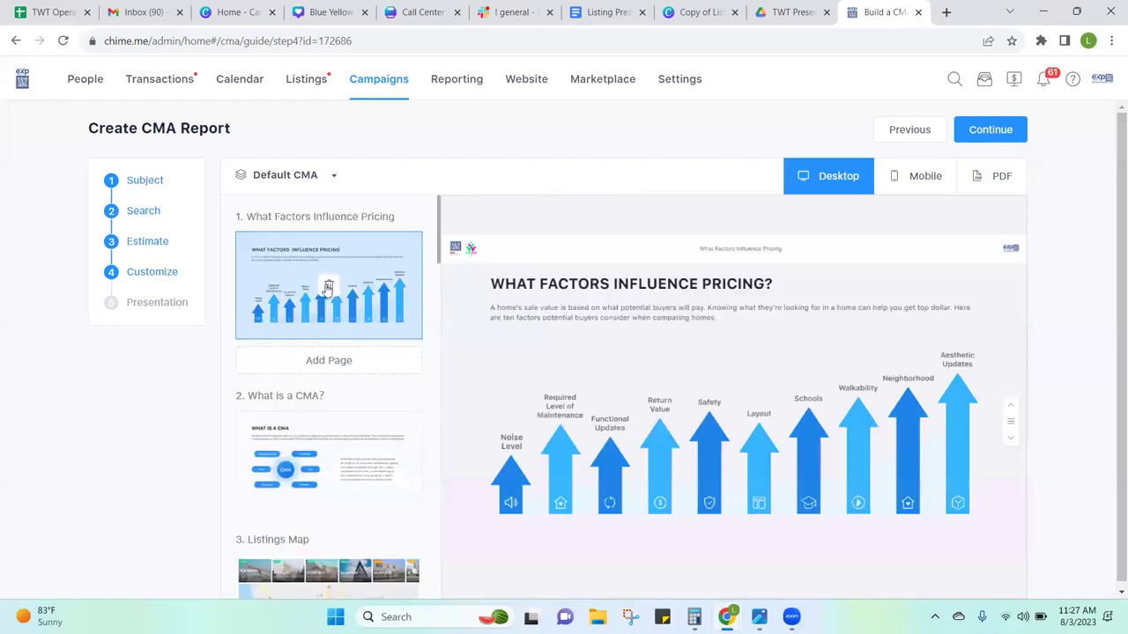
pyautogui.click(327, 286)
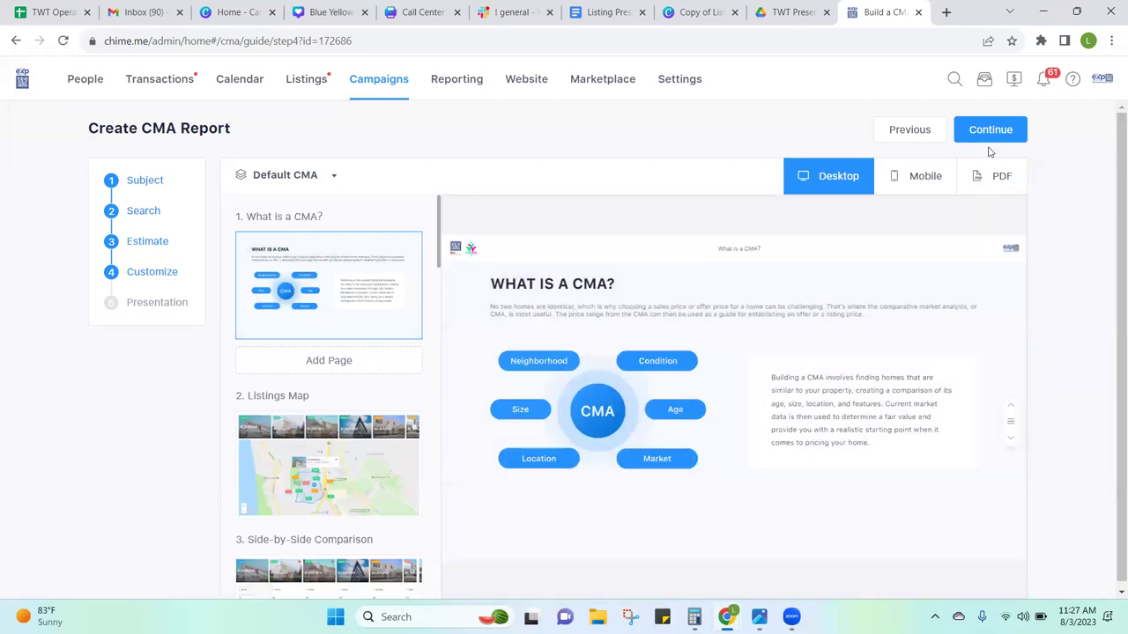
pyautogui.click(984, 132)
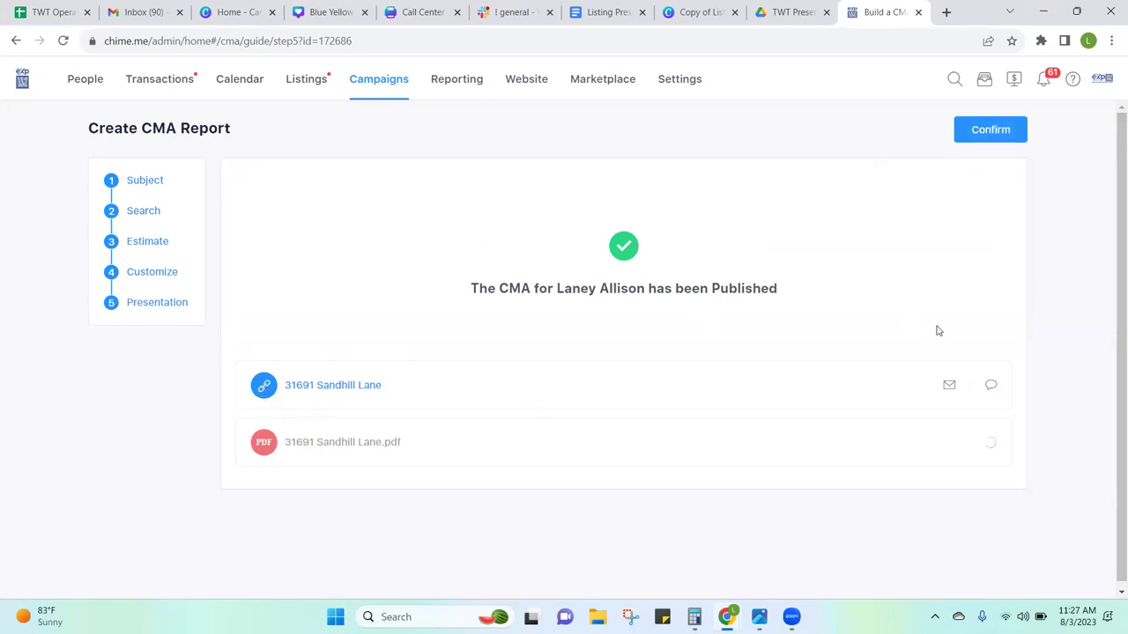
pyautogui.click(996, 140)
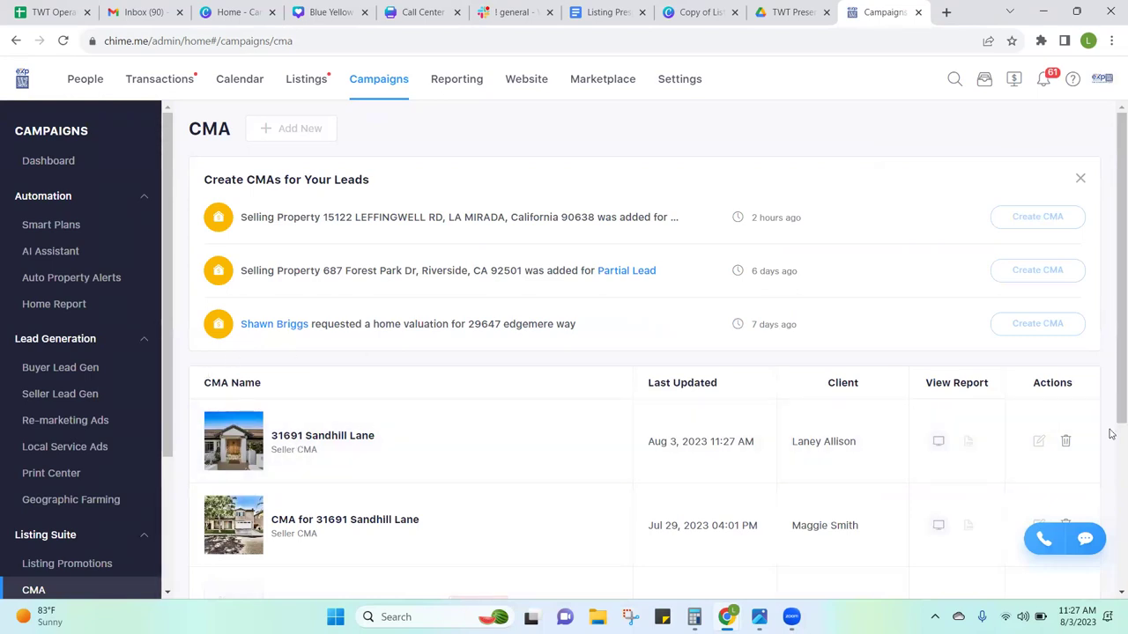
# Step: Open the new CMA's report preview and page through slides to Average Selling Time
pyautogui.click(940, 443)
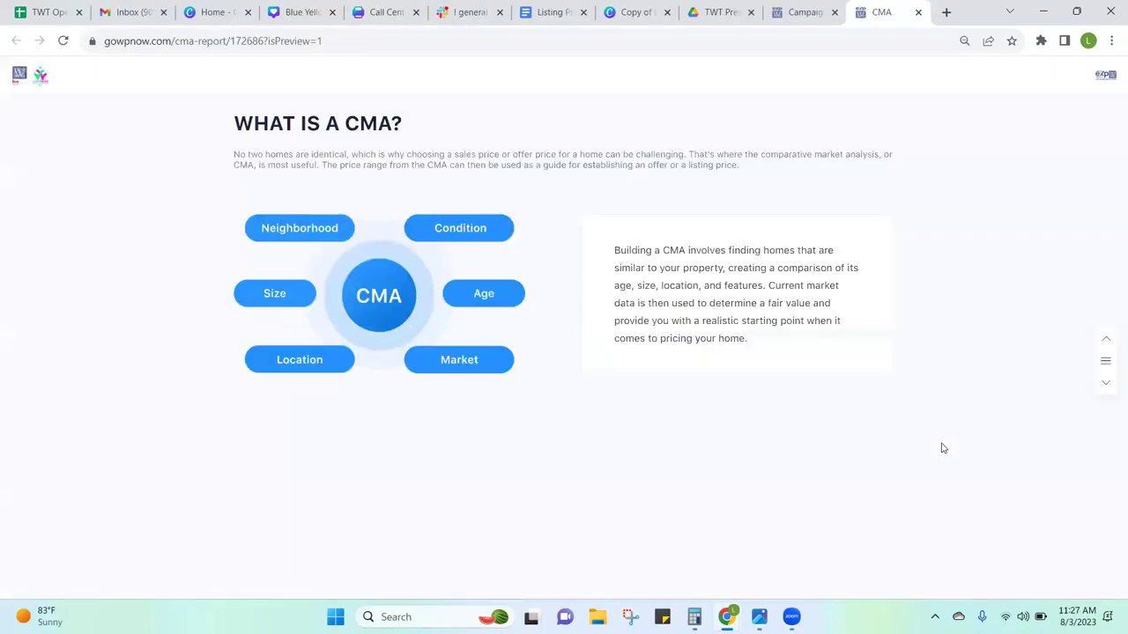
pyautogui.click(1106, 384)
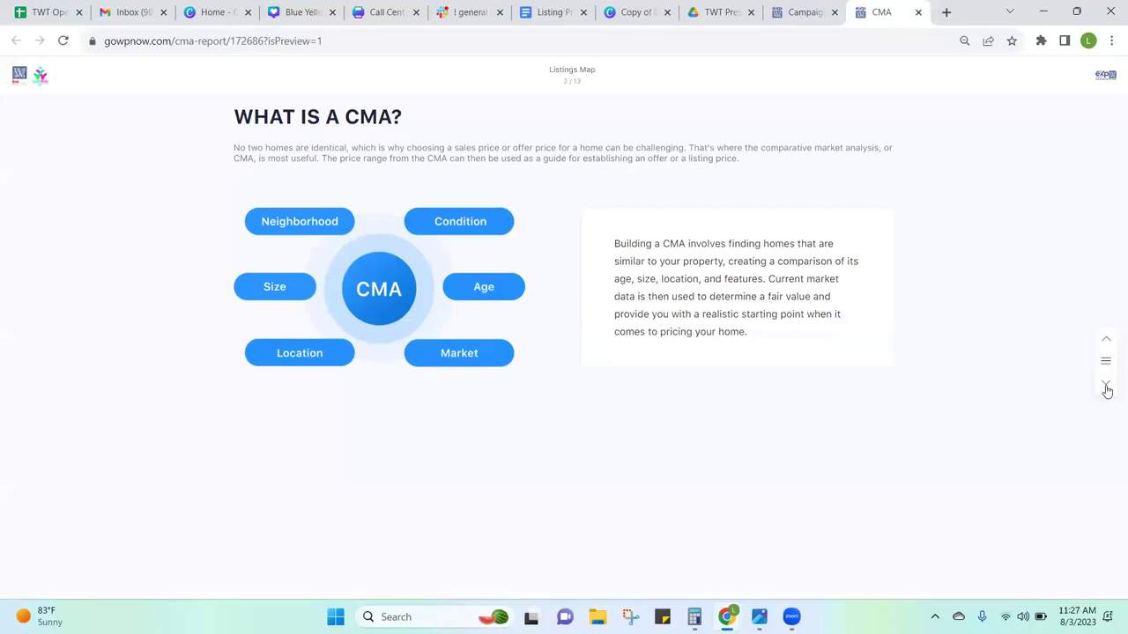
pyautogui.click(1106, 386)
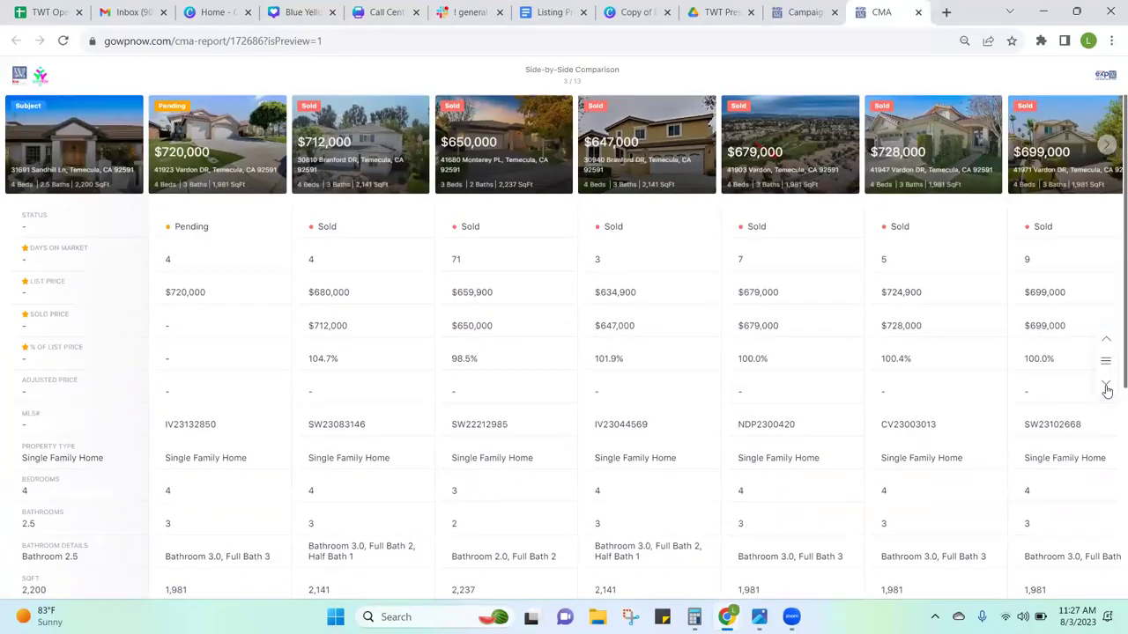
pyautogui.click(1106, 385)
pyautogui.click(1106, 388)
pyautogui.click(1105, 387)
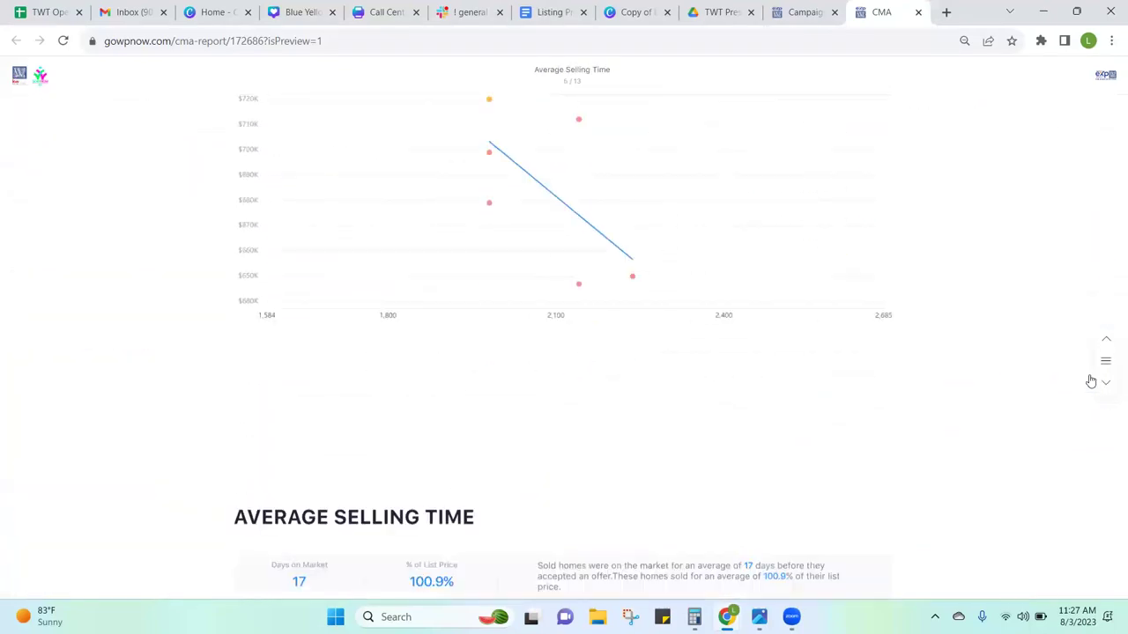
pyautogui.click(804, 12)
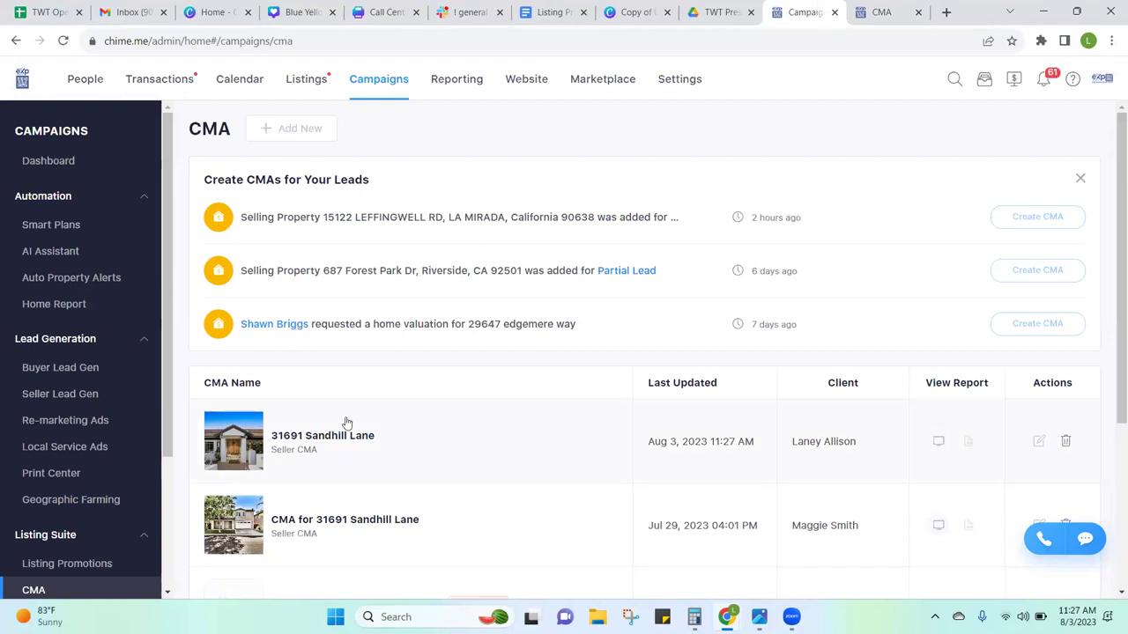
pyautogui.click(323, 432)
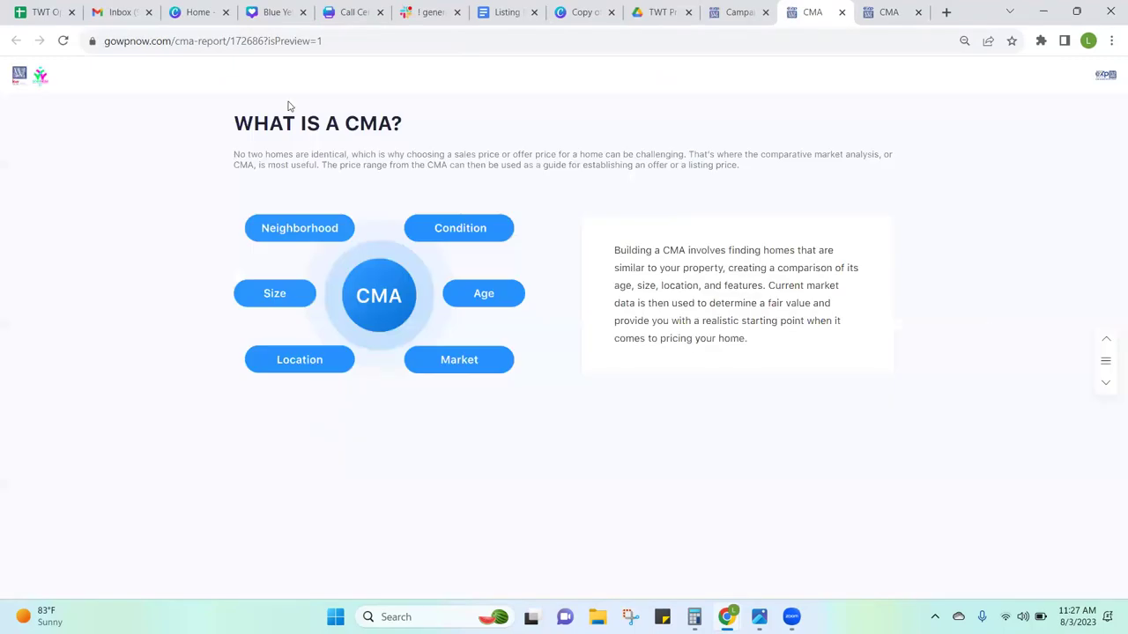
pyautogui.click(738, 11)
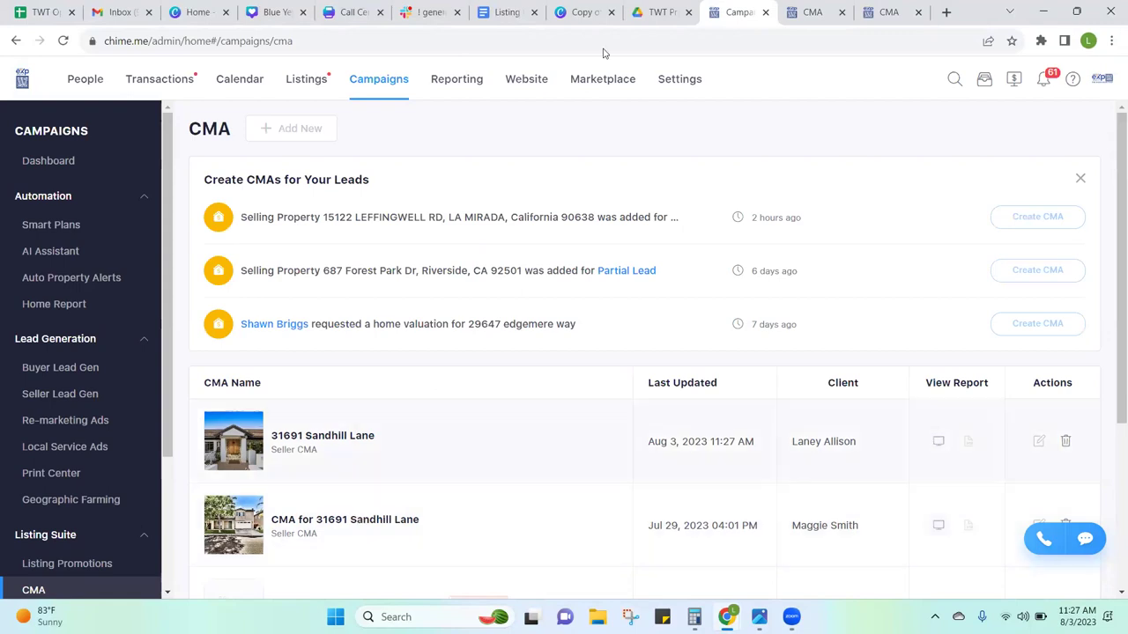
pyautogui.click(831, 5)
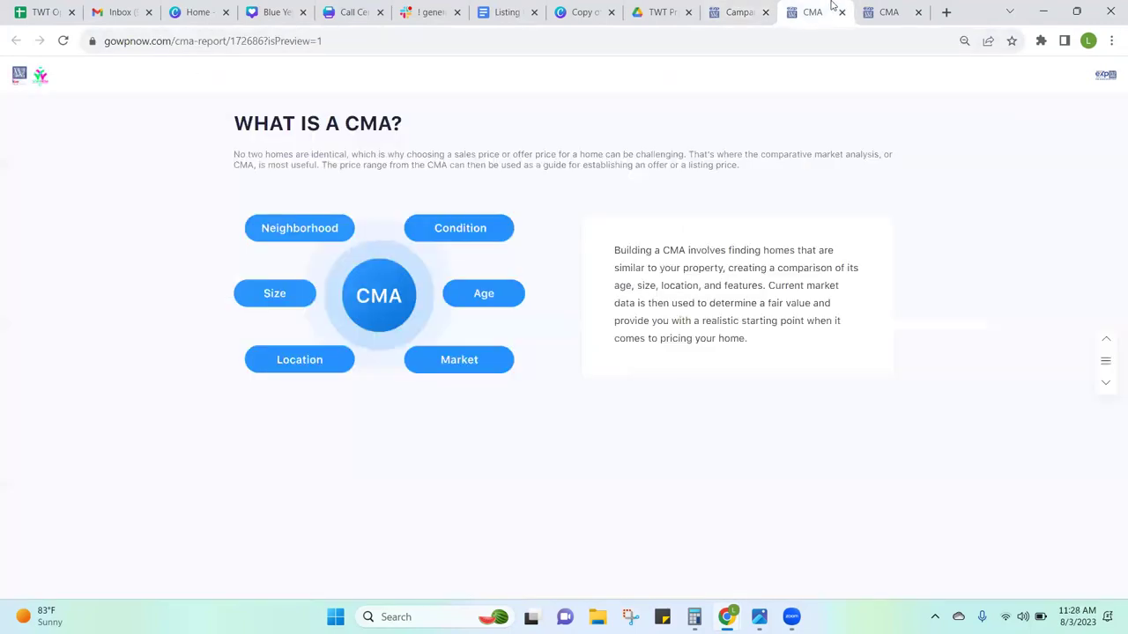
pyautogui.click(763, 6)
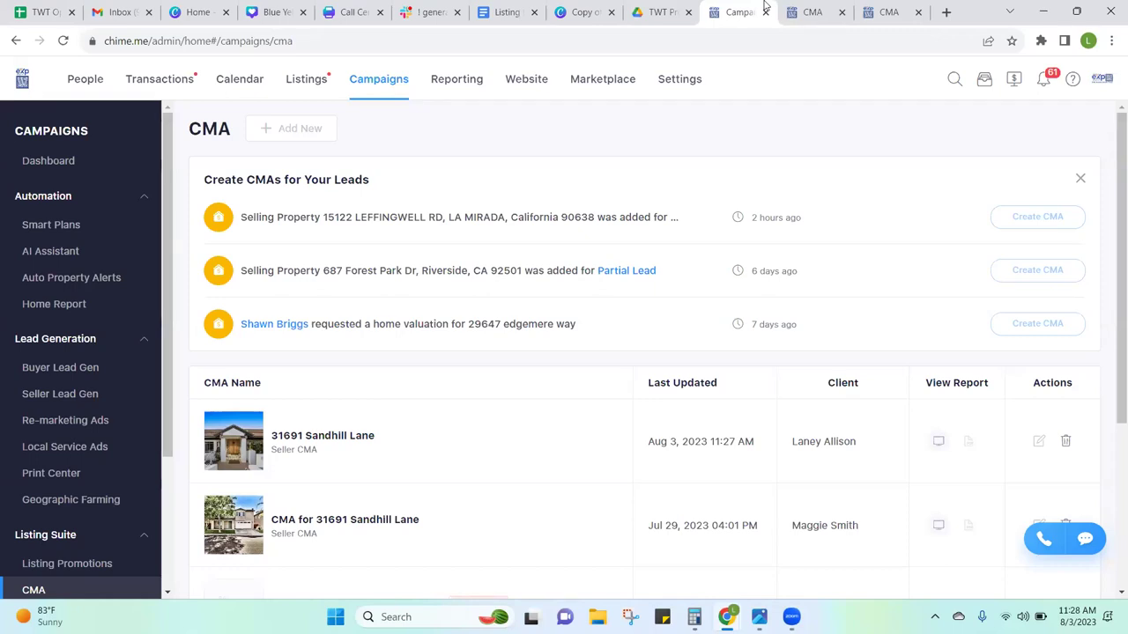
pyautogui.click(347, 521)
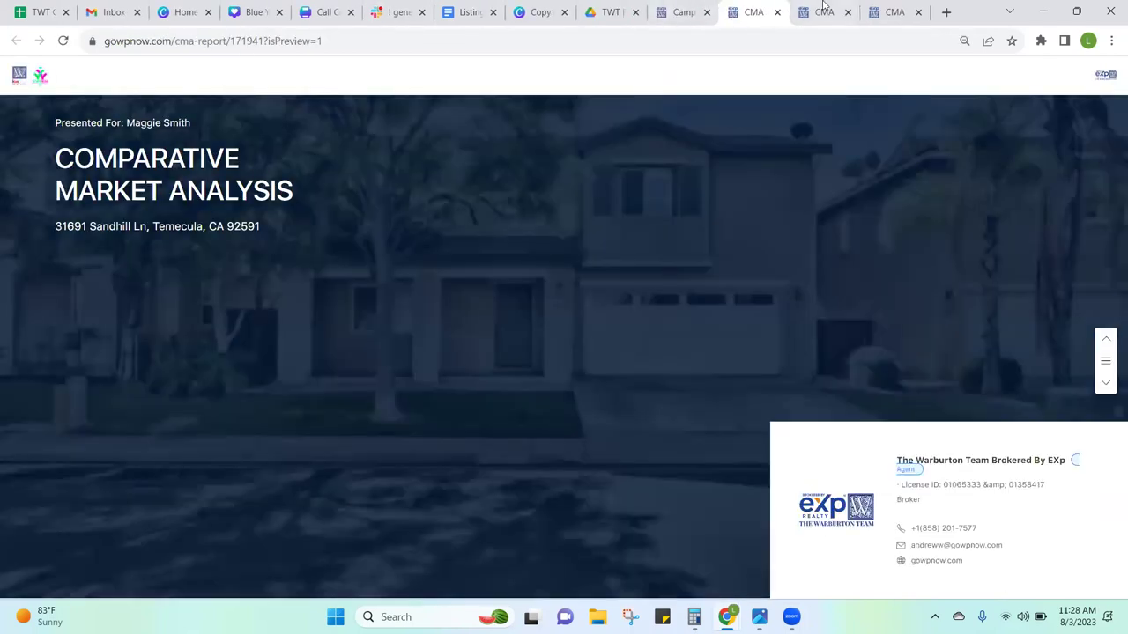
pyautogui.click(824, 9)
pyautogui.click(678, 9)
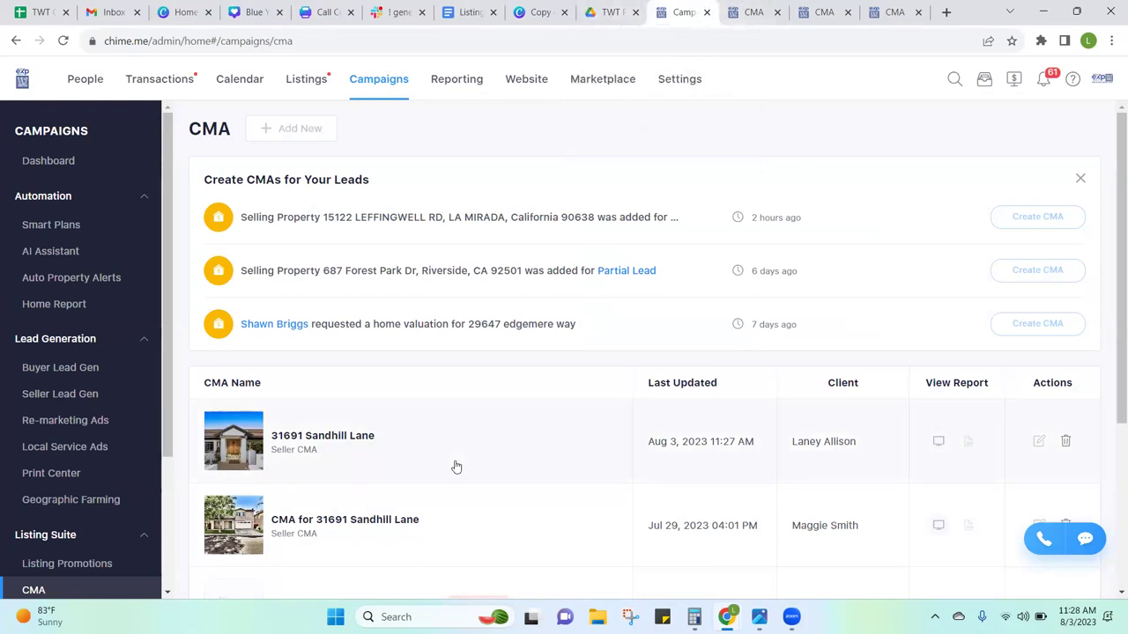
# Step: Reopen the older report, close three extra report tabs, and advance to the Listings Map slide
pyautogui.click(379, 521)
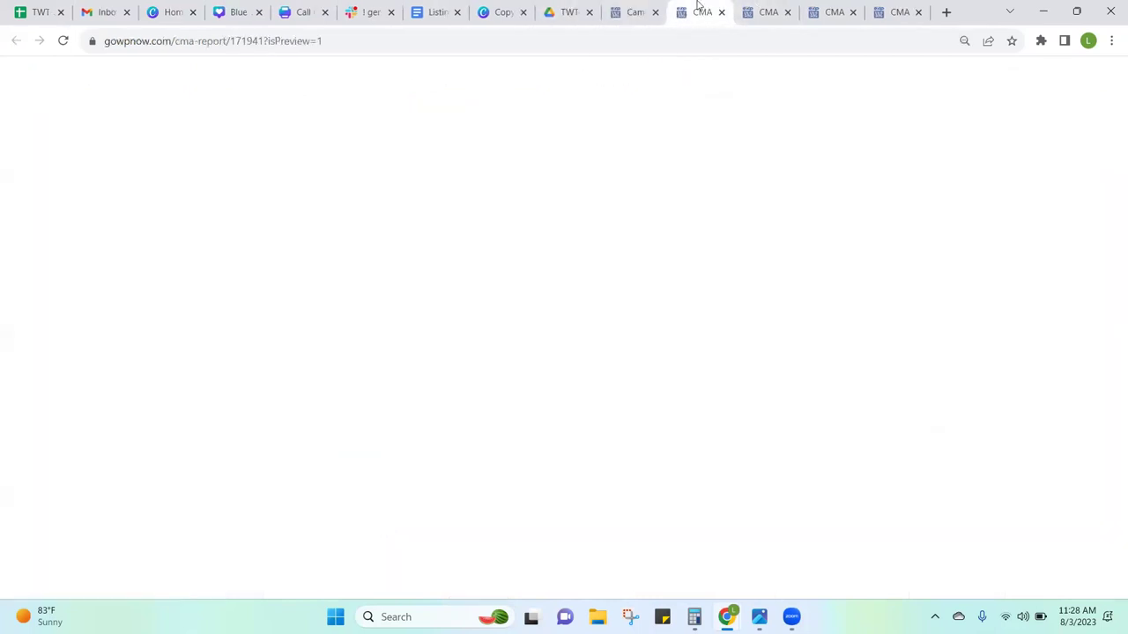
pyautogui.click(789, 12)
pyautogui.click(788, 11)
pyautogui.click(788, 12)
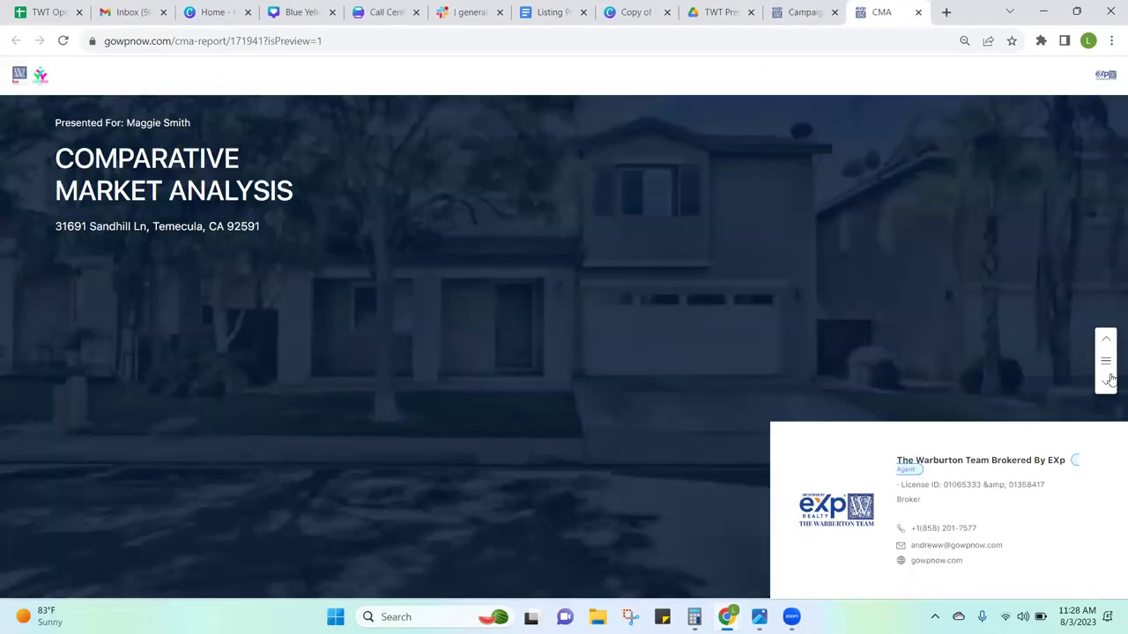
pyautogui.click(1109, 380)
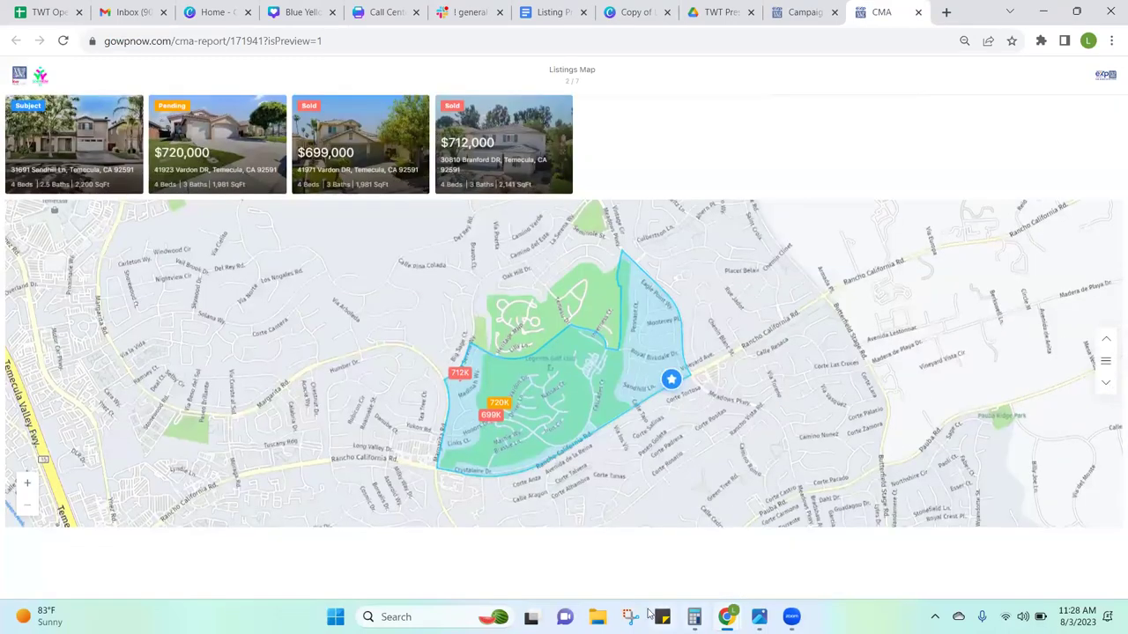
pyautogui.click(629, 617)
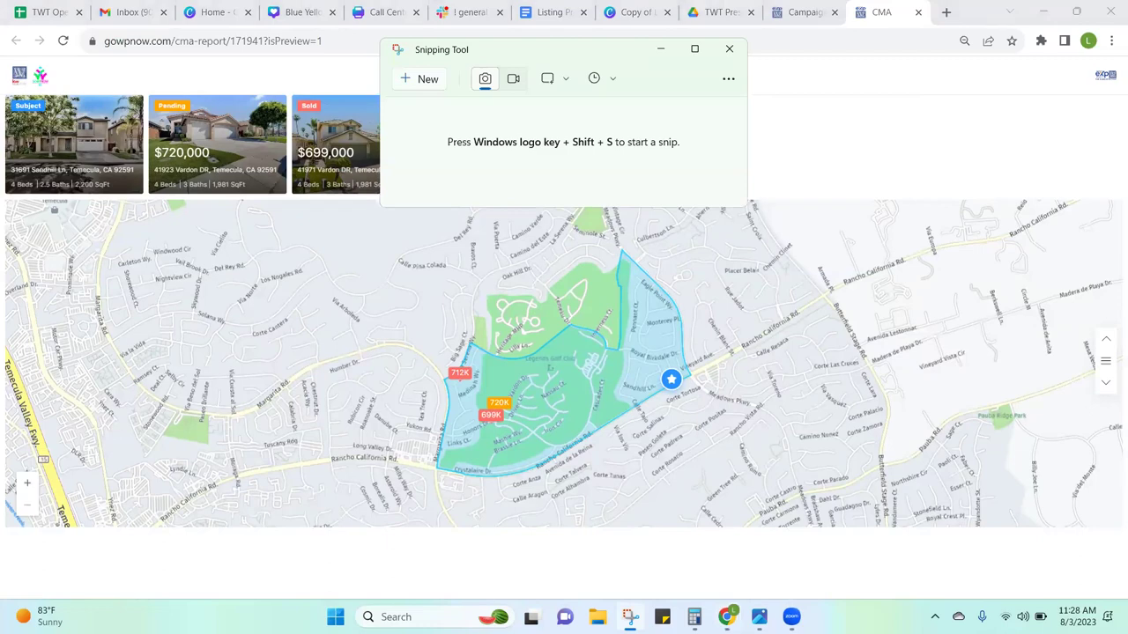
# Step: Snip the region covering the listing cards and the neighbourhood map
pyautogui.press('super+Tab')
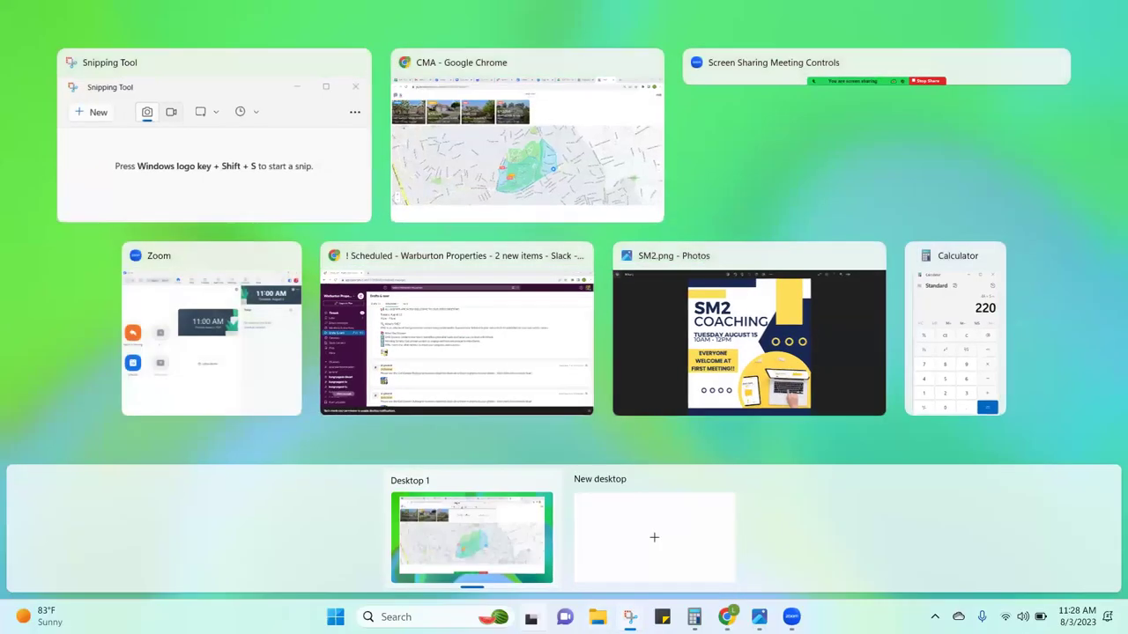
pyautogui.click(481, 113)
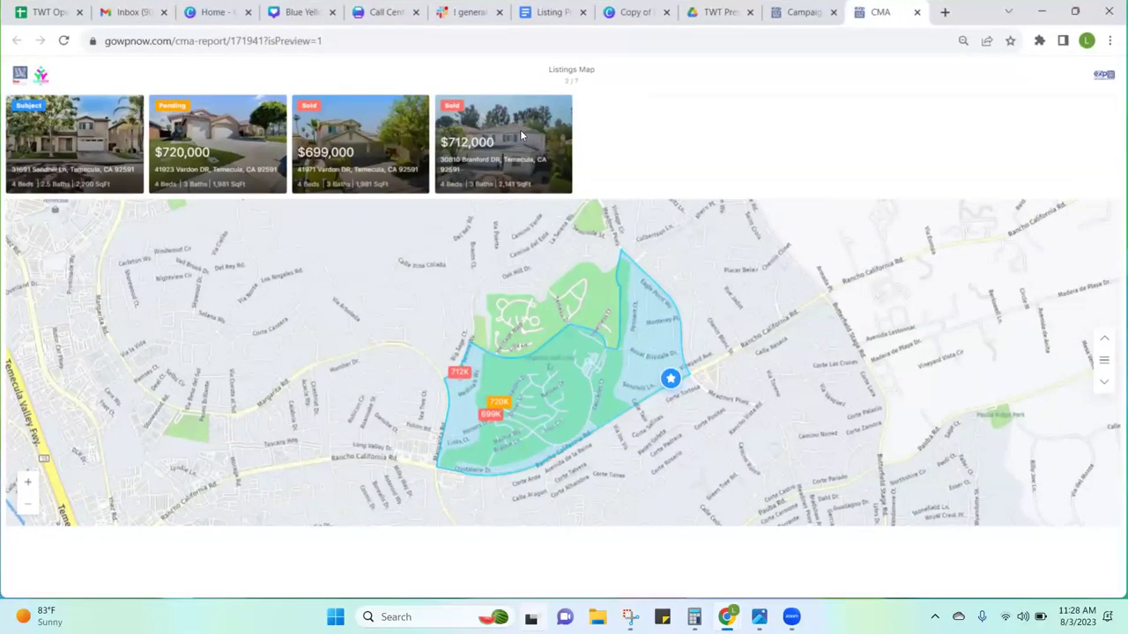
pyautogui.press('super+shift+s')
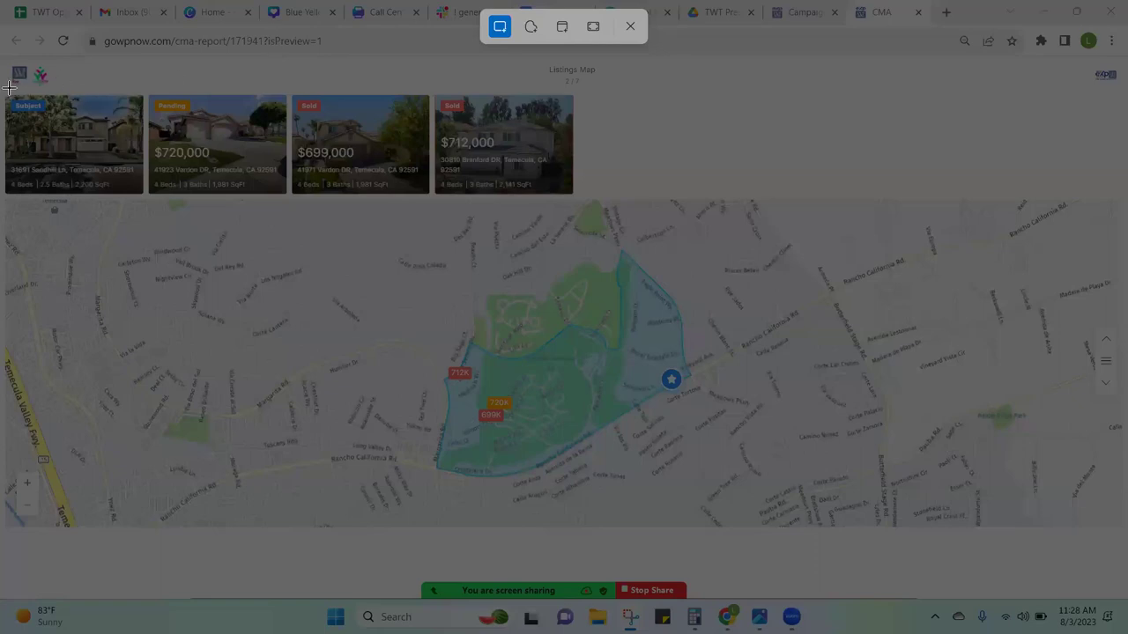
pyautogui.moveTo(5, 88); pyautogui.dragTo(200, 142)
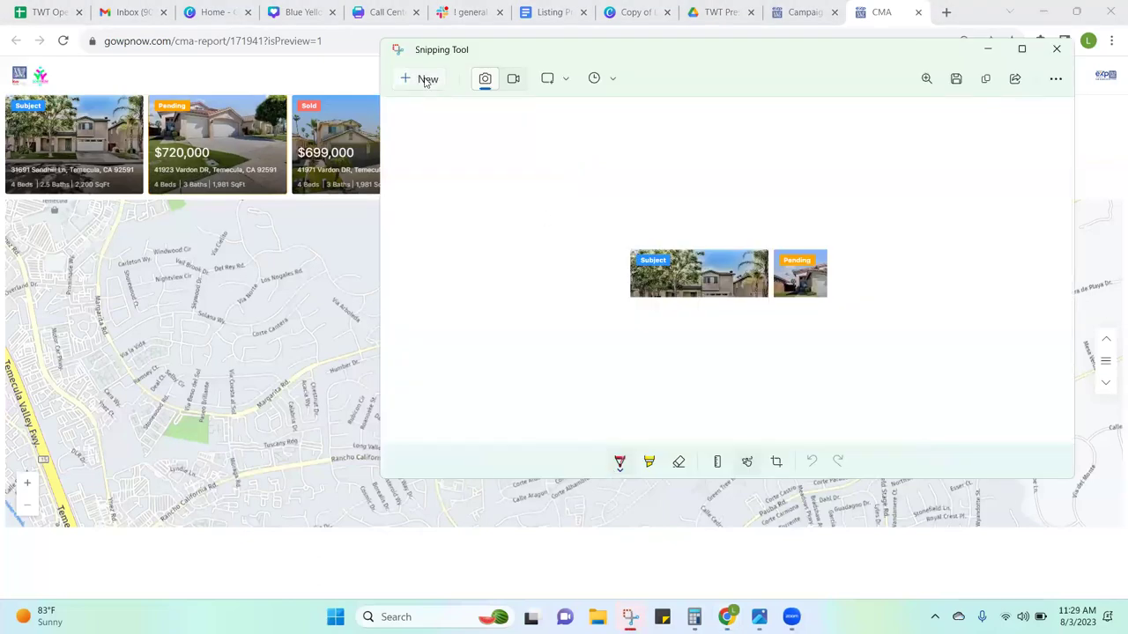
pyautogui.click(427, 81)
pyautogui.moveTo(8, 90); pyautogui.dragTo(1067, 554)
pyautogui.moveTo(1039, 552); pyautogui.dragTo(1019, 527)
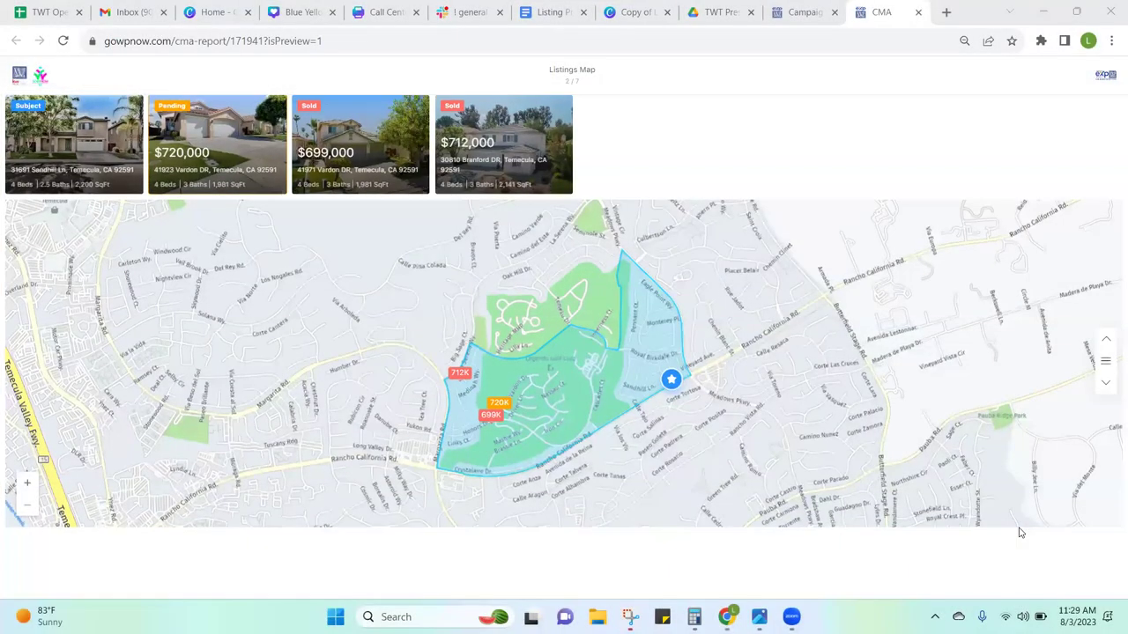
# Step: Save the captured snip as the PNG file 'map'
pyautogui.click(759, 617)
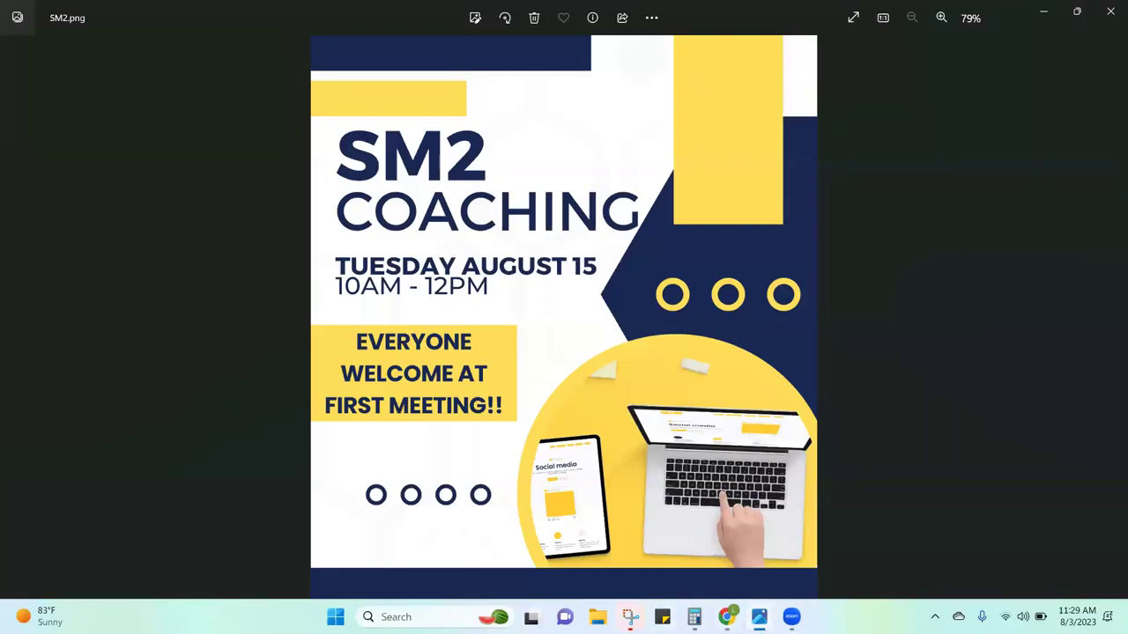
pyautogui.click(630, 617)
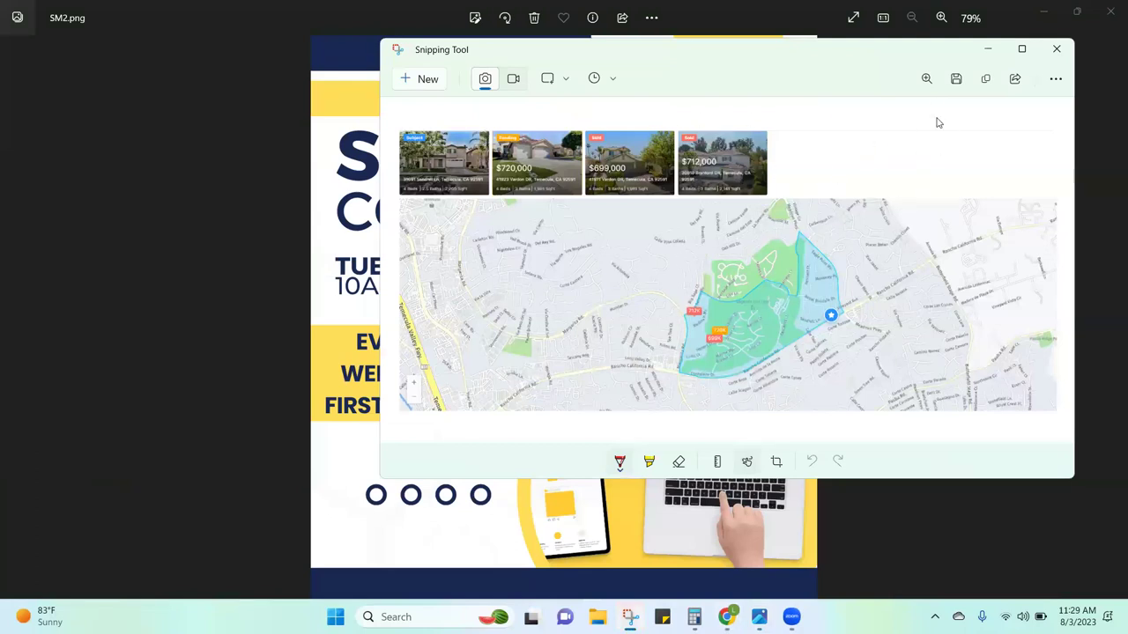
pyautogui.click(956, 78)
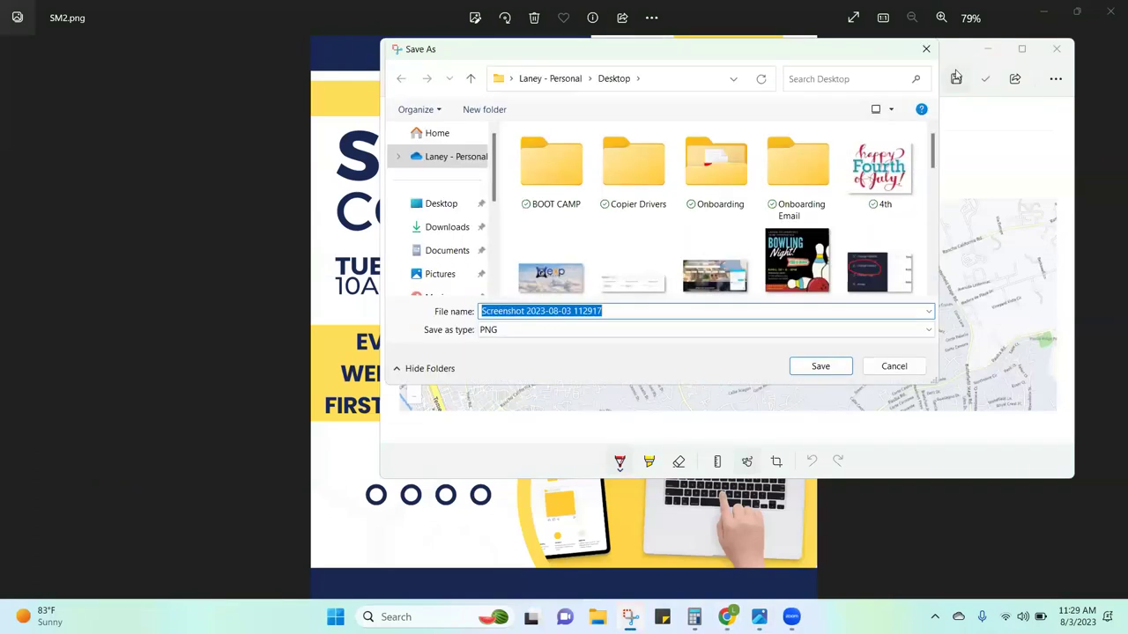
pyautogui.write('map')
pyautogui.press('Return')
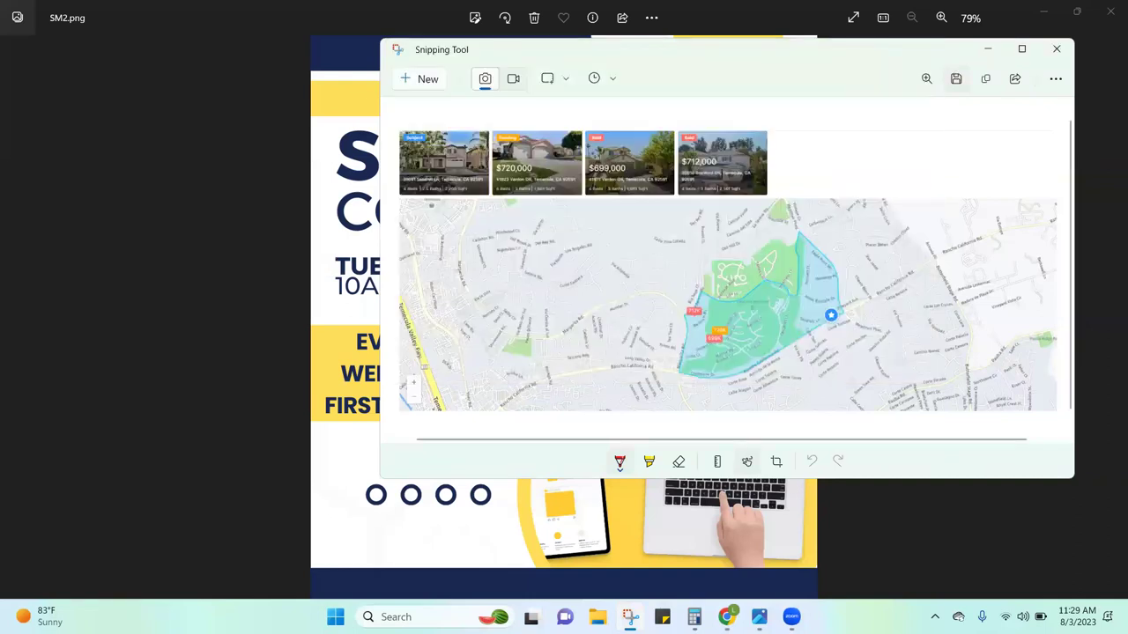
# Step: Close the SM2.png photo viewer and the snip window, returning to the Canva presentation
pyautogui.click(1111, 11)
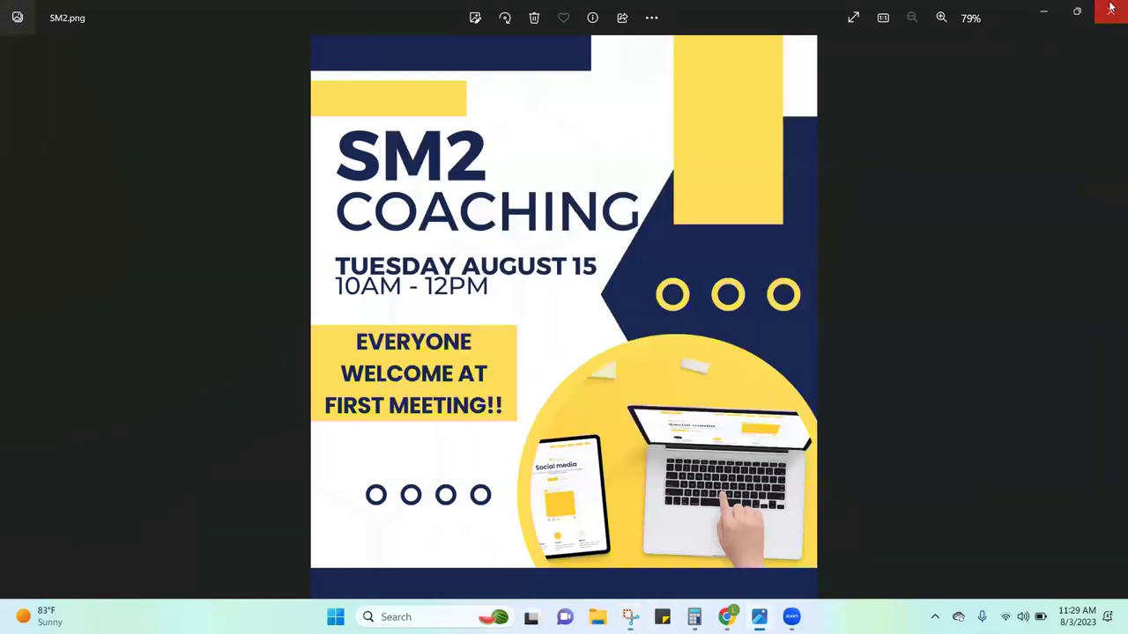
pyautogui.click(987, 48)
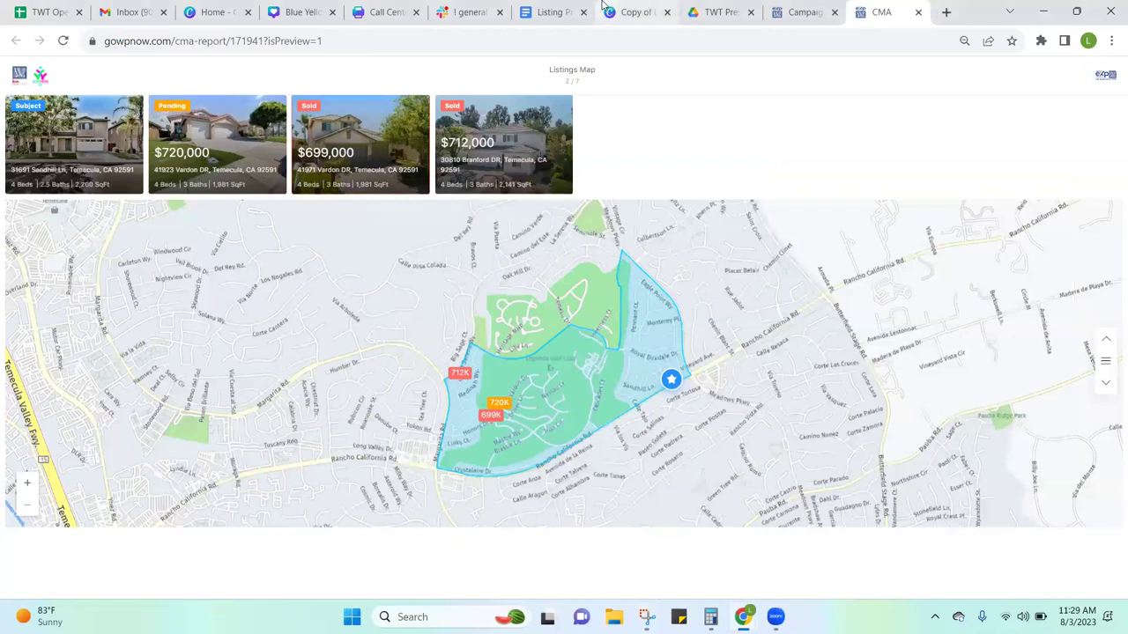
pyautogui.click(602, 9)
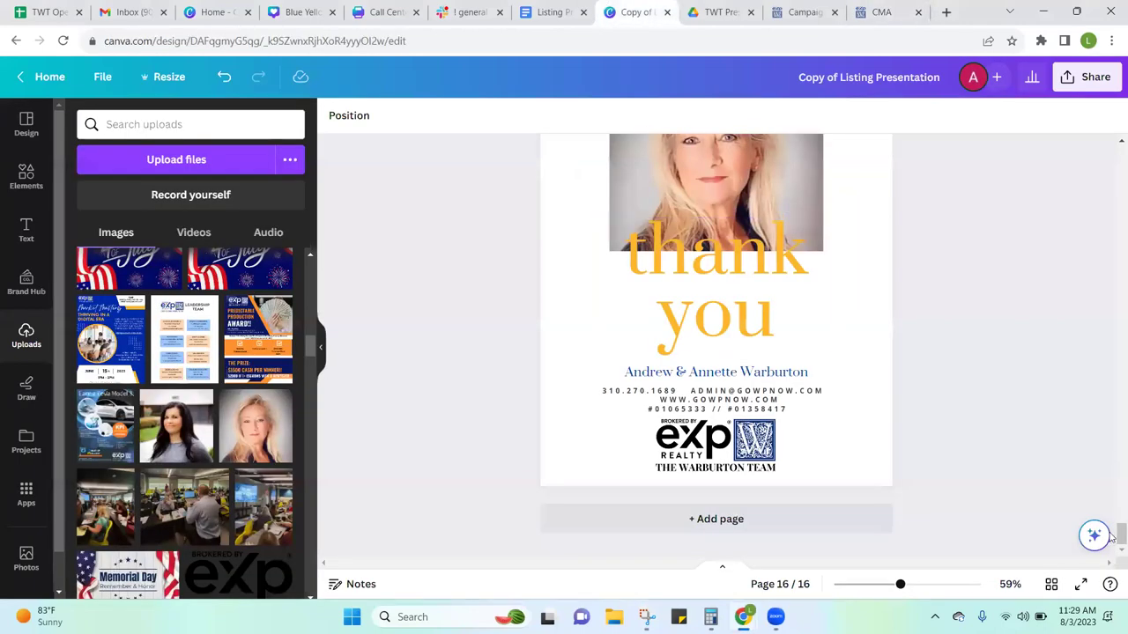